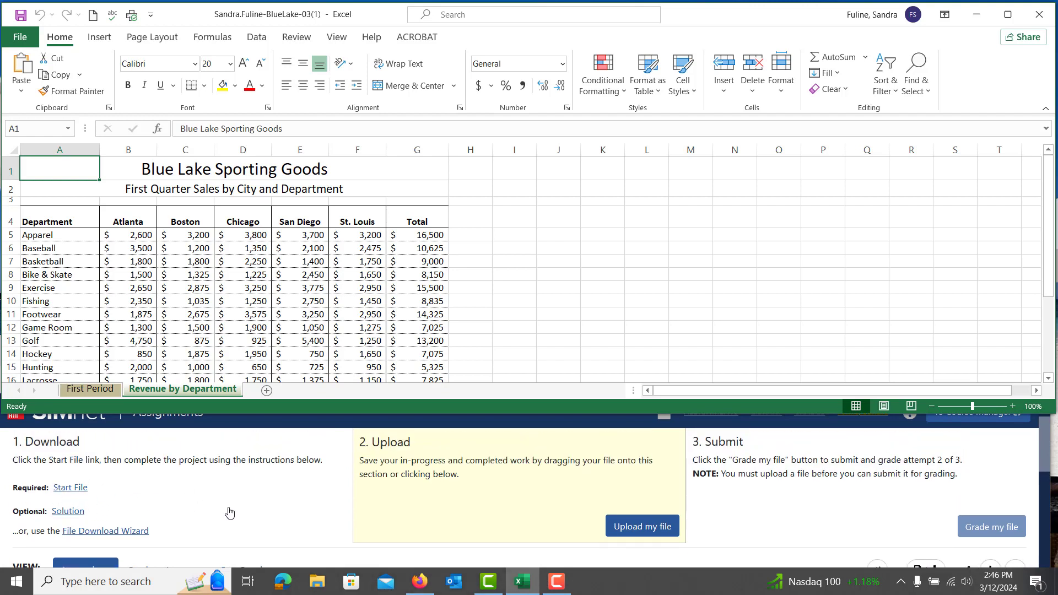
# - Insert a 3-D Pie chart from cells A4:F4 and A13:F13 on the Revenue by Department sheet
pyautogui.scroll(-8, 229, 513)
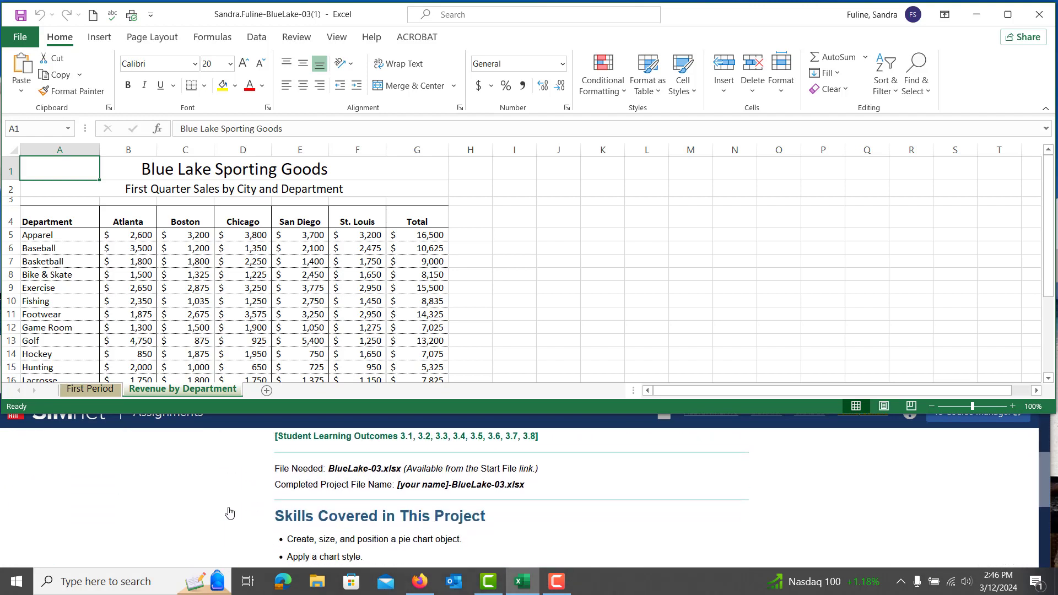
pyautogui.scroll(-5, 229, 513)
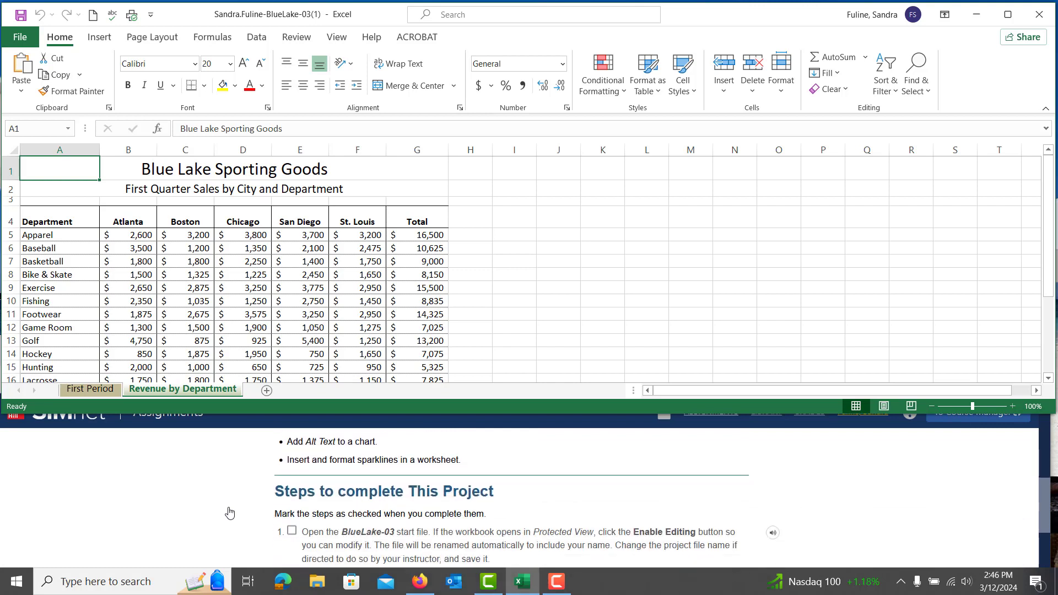
pyautogui.scroll(-3, 229, 513)
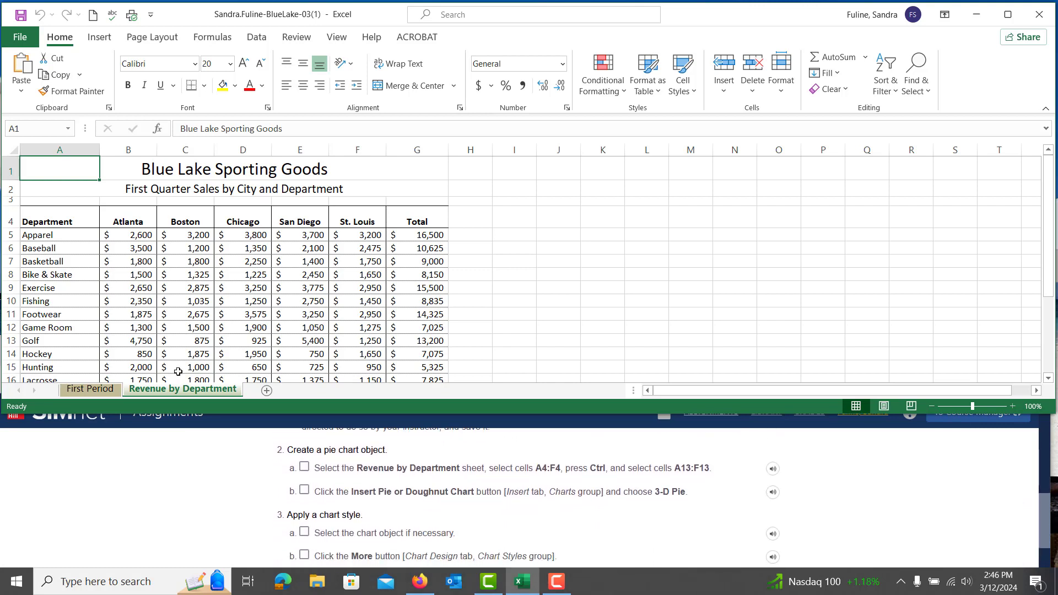
pyautogui.click(58, 219)
pyautogui.moveTo(57, 219); pyautogui.dragTo(355, 219)
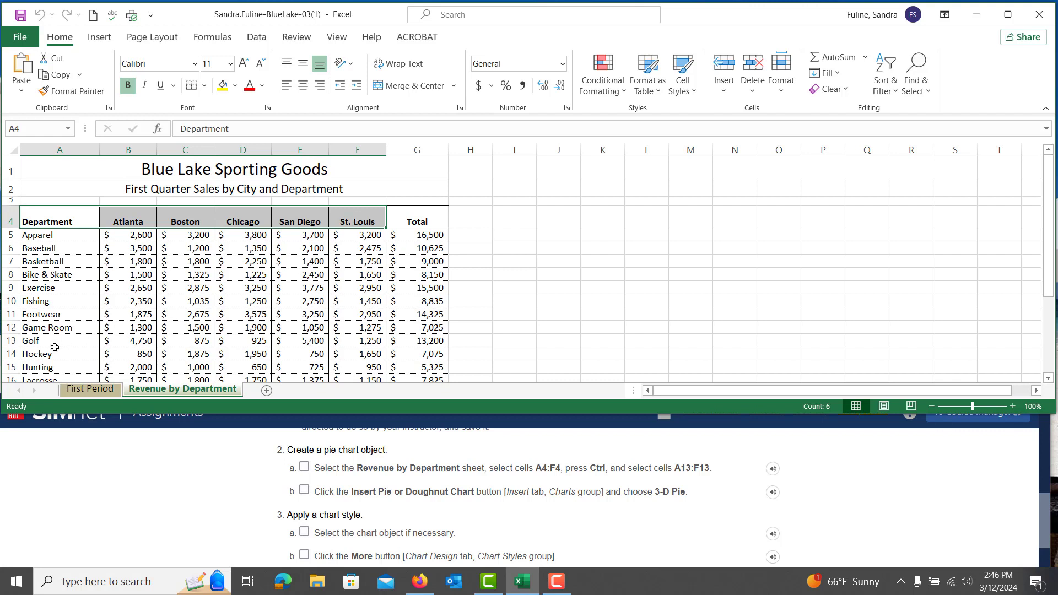
pyautogui.moveTo(54, 345); pyautogui.dragTo(354, 341)
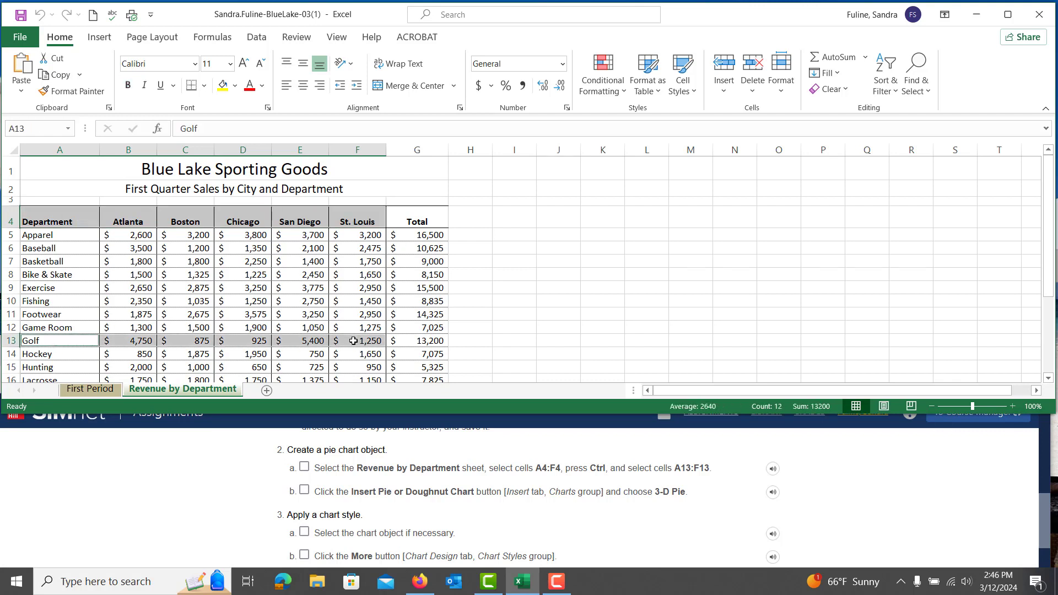
pyautogui.click(101, 38)
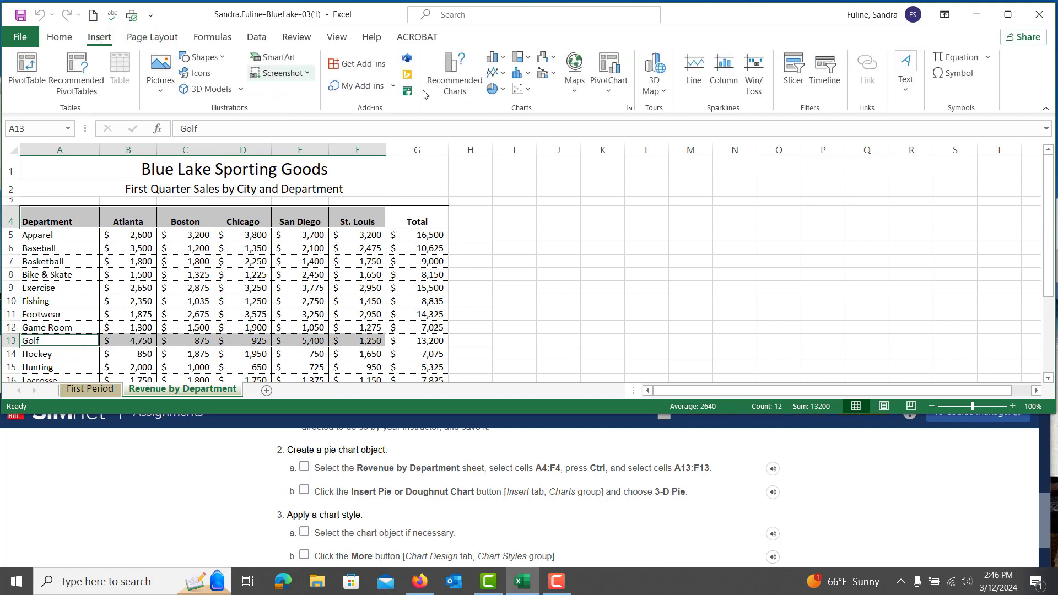
pyautogui.click(492, 89)
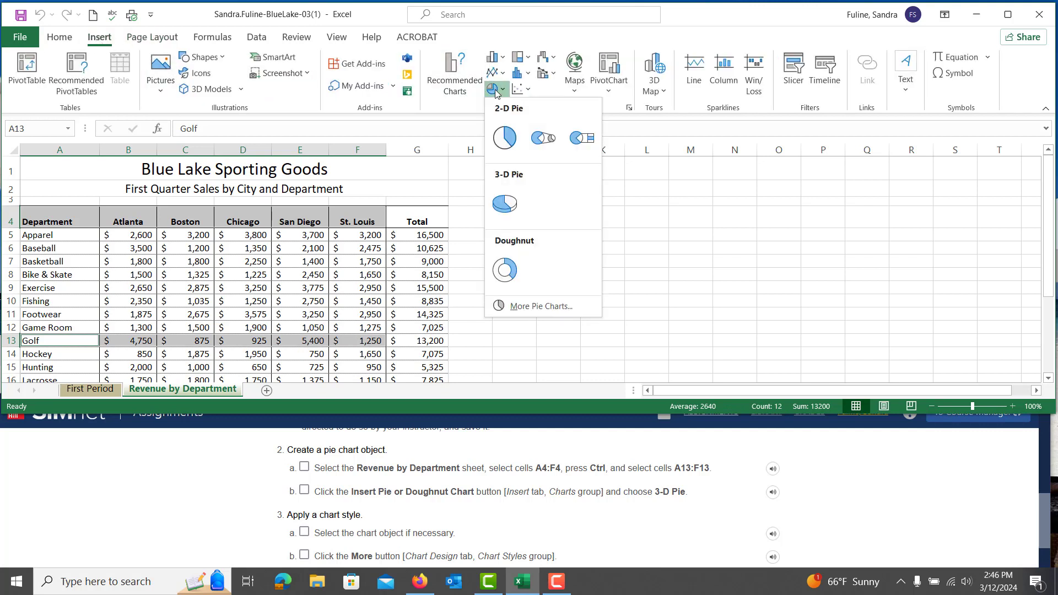
pyautogui.click(505, 211)
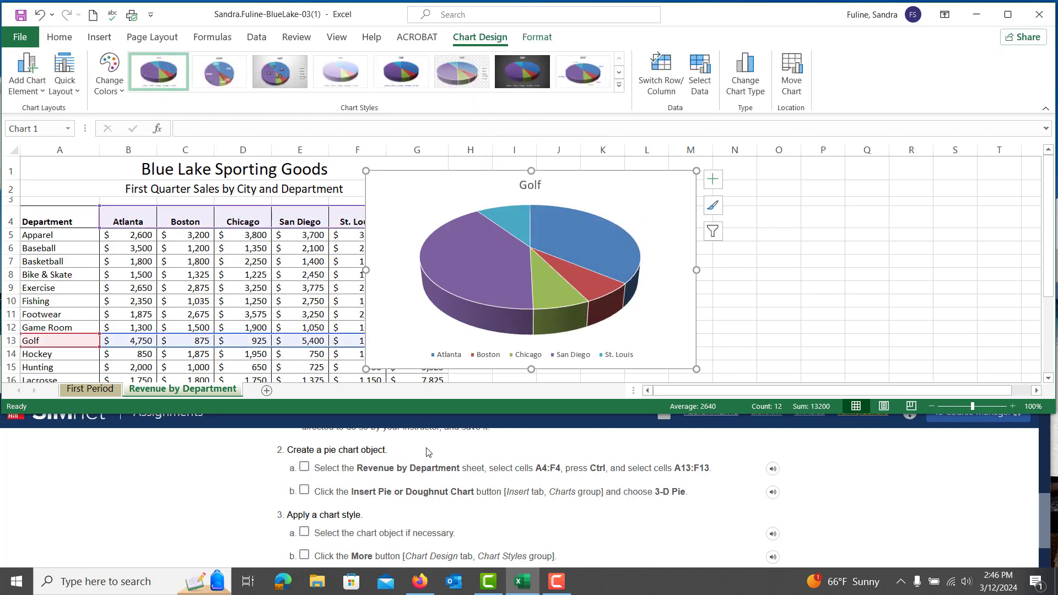
# - Apply the Style 3 chart style to the Golf pie chart
pyautogui.scroll(-2, 485, 525)
pyautogui.scroll(-3, 485, 525)
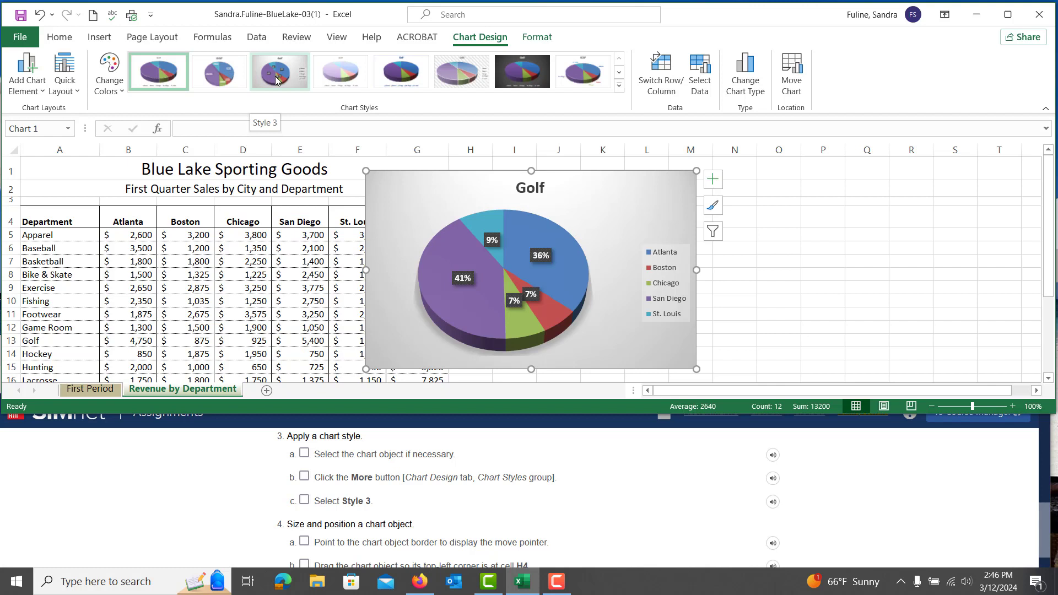
pyautogui.click(275, 76)
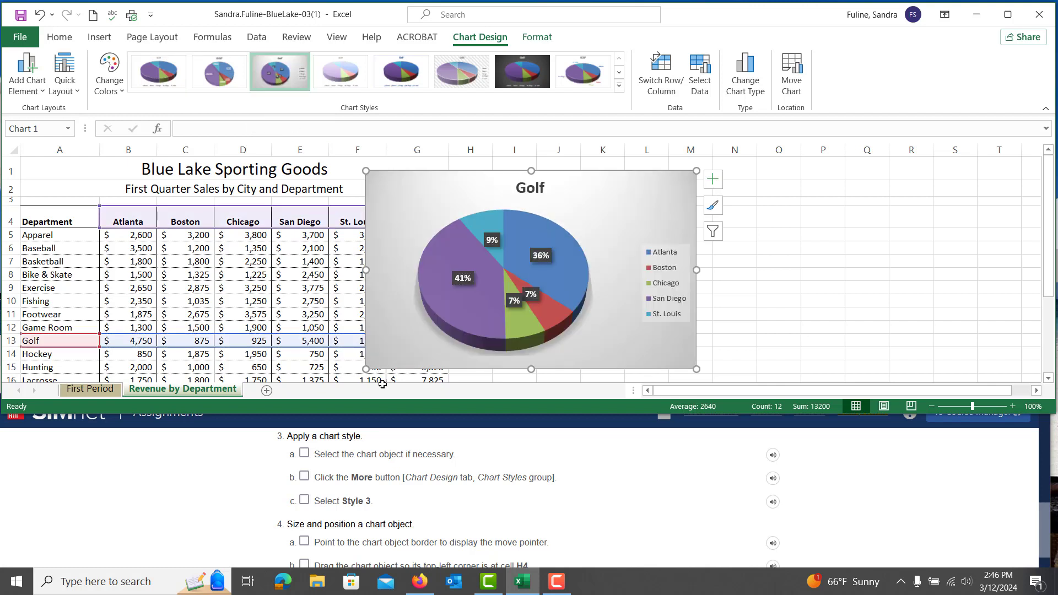
# - Position the Golf pie chart so its top-left corner sits at the top-left corner of cell H4
pyautogui.scroll(-3, 529, 537)
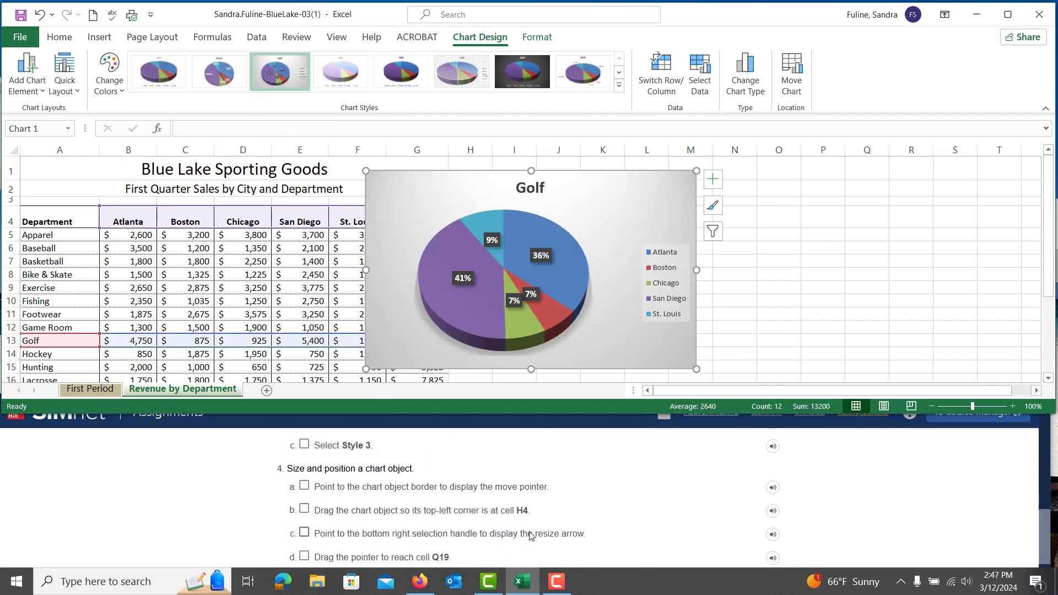
pyautogui.scroll(-1, 529, 537)
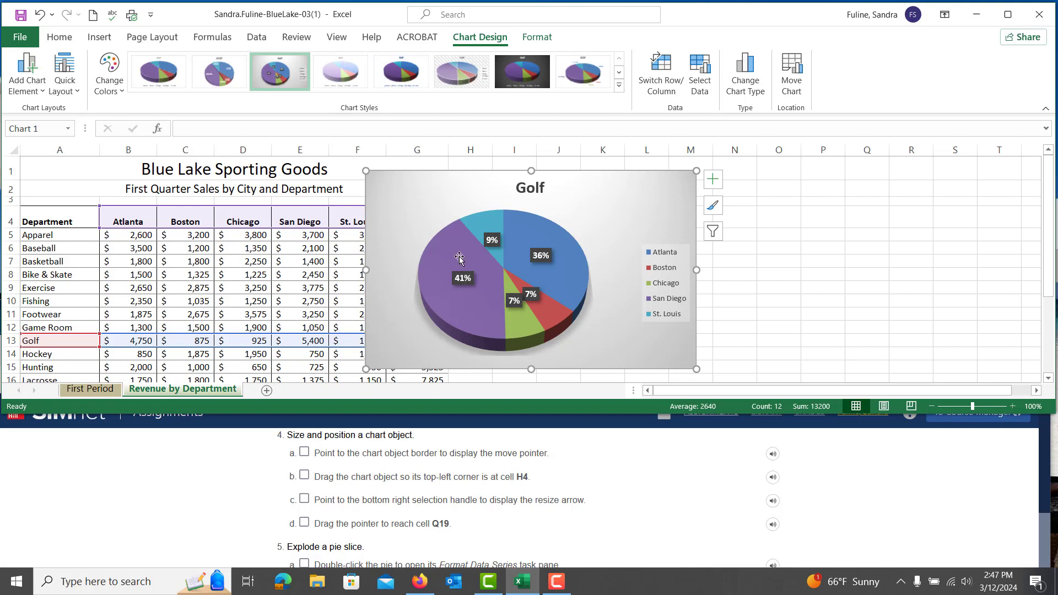
pyautogui.moveTo(428, 202); pyautogui.dragTo(529, 240)
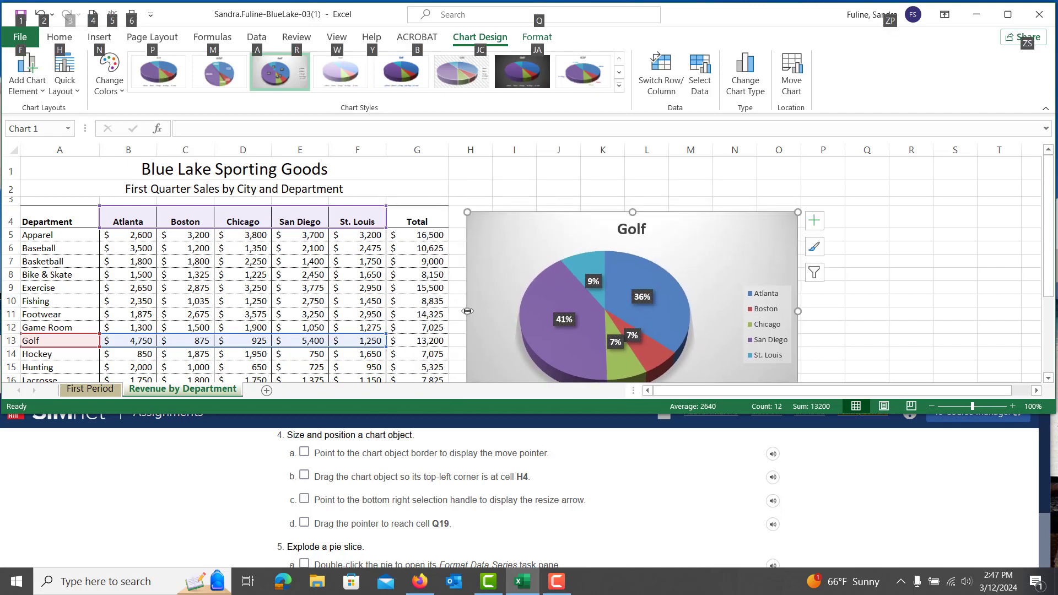
pyautogui.moveTo(467, 311); pyautogui.dragTo(449, 312)
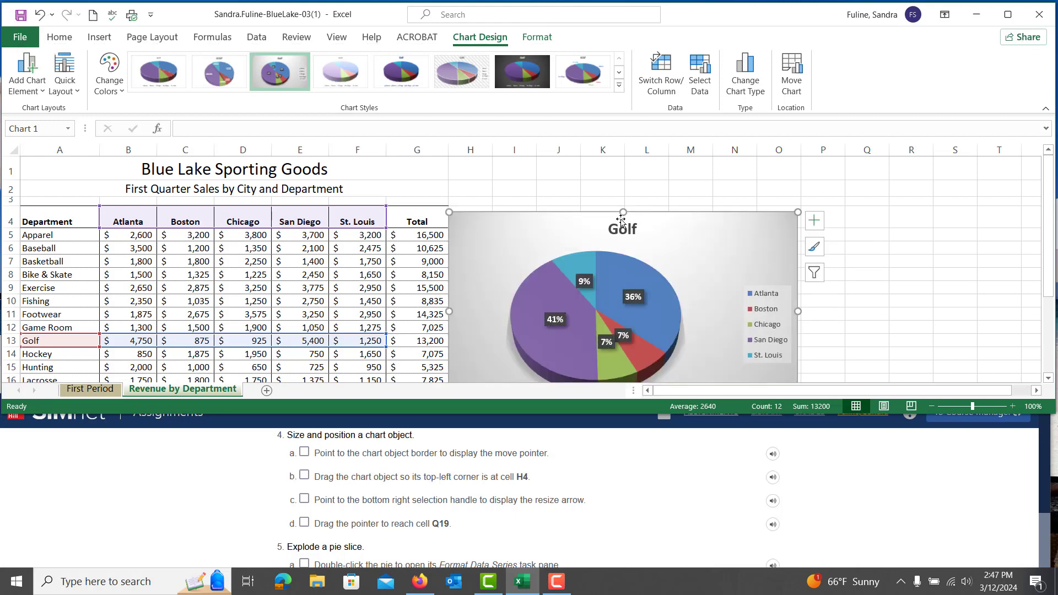
pyautogui.moveTo(624, 212); pyautogui.dragTo(626, 207)
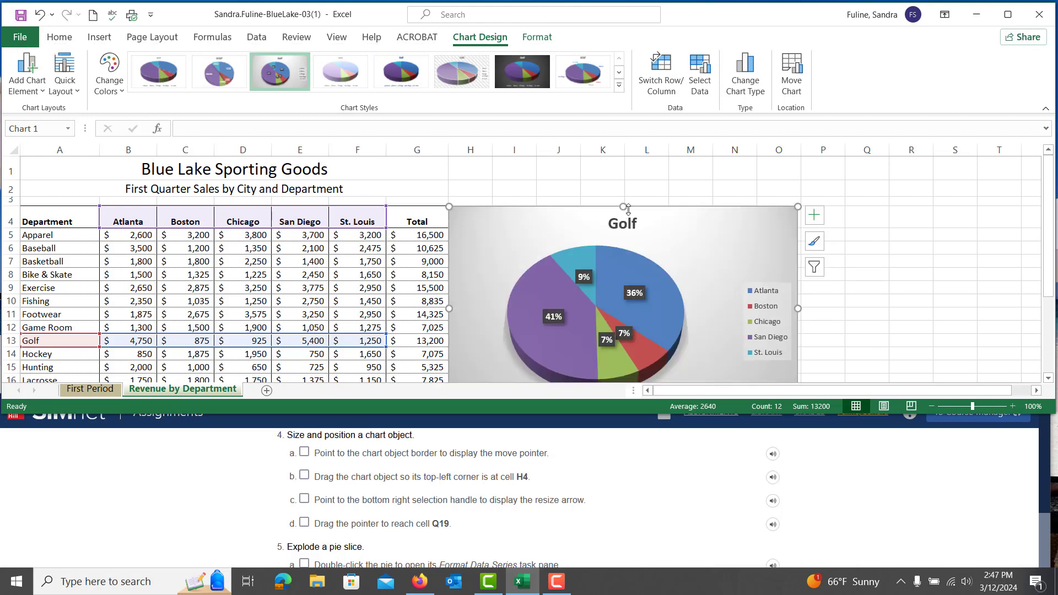
# - Resize the pie chart to extend to the right edge of column Q and down to the start of row 19
pyautogui.moveTo(798, 309); pyautogui.dragTo(890, 310)
pyautogui.scroll(-3, 772, 315)
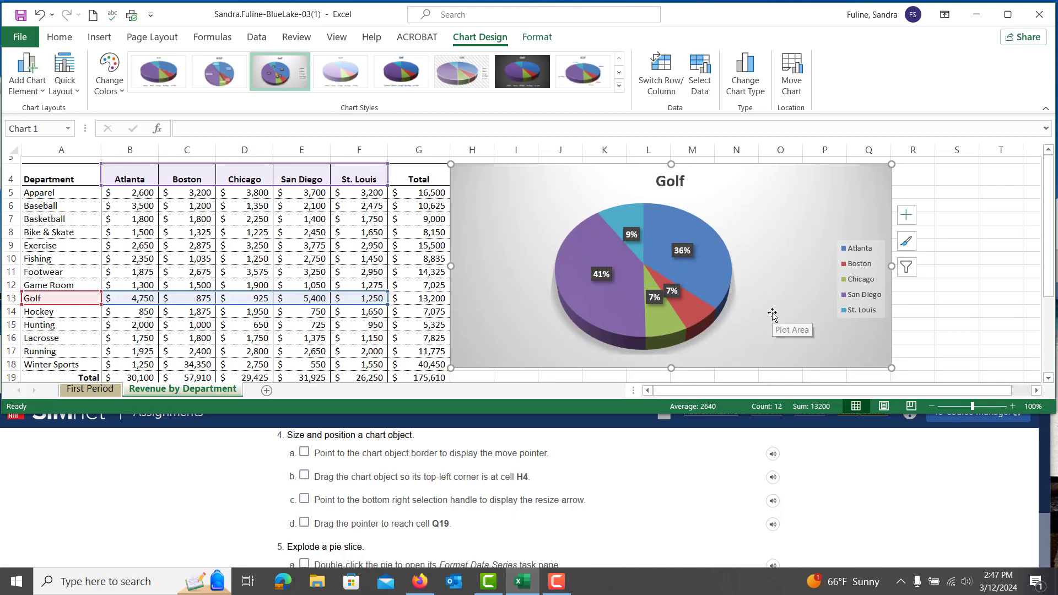
pyautogui.press('alt')
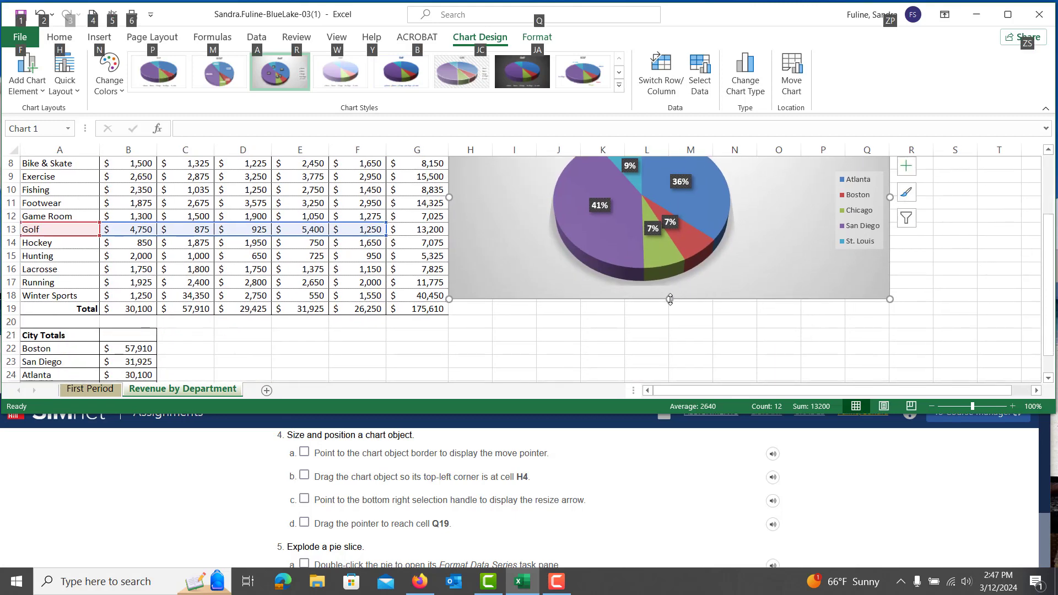
pyautogui.moveTo(669, 298); pyautogui.dragTo(667, 302)
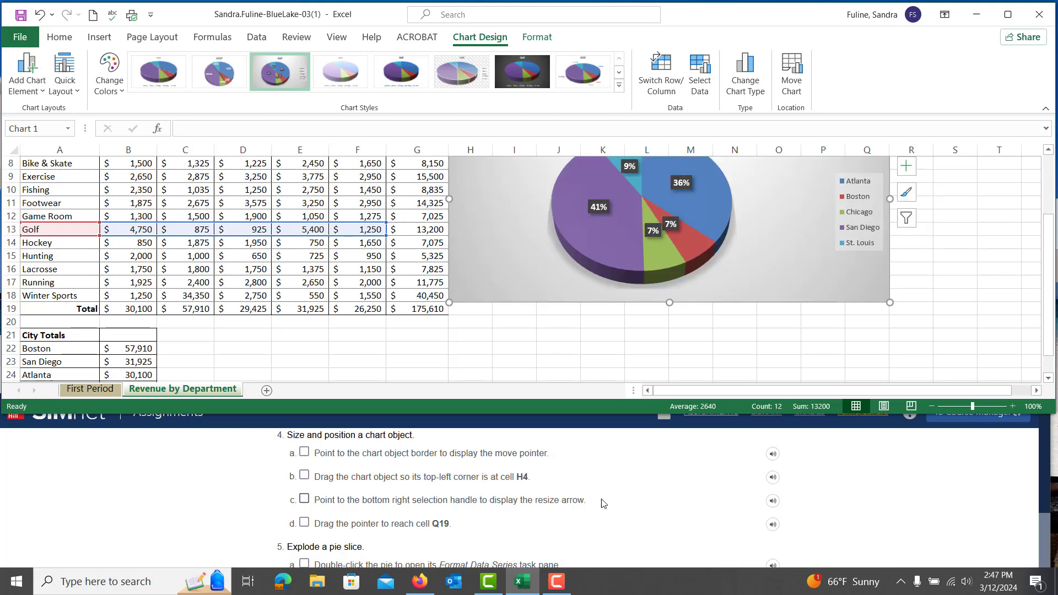
# - Explode the San Diego slice of the pie by setting its point explosion to 10%
pyautogui.scroll(-3, 602, 504)
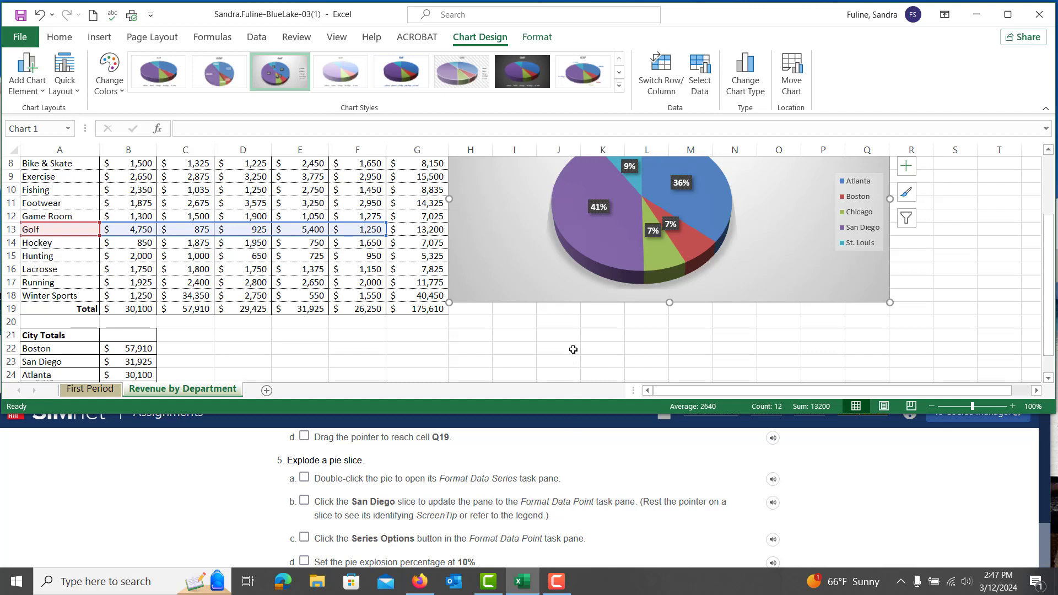
pyautogui.doubleClick(611, 243)
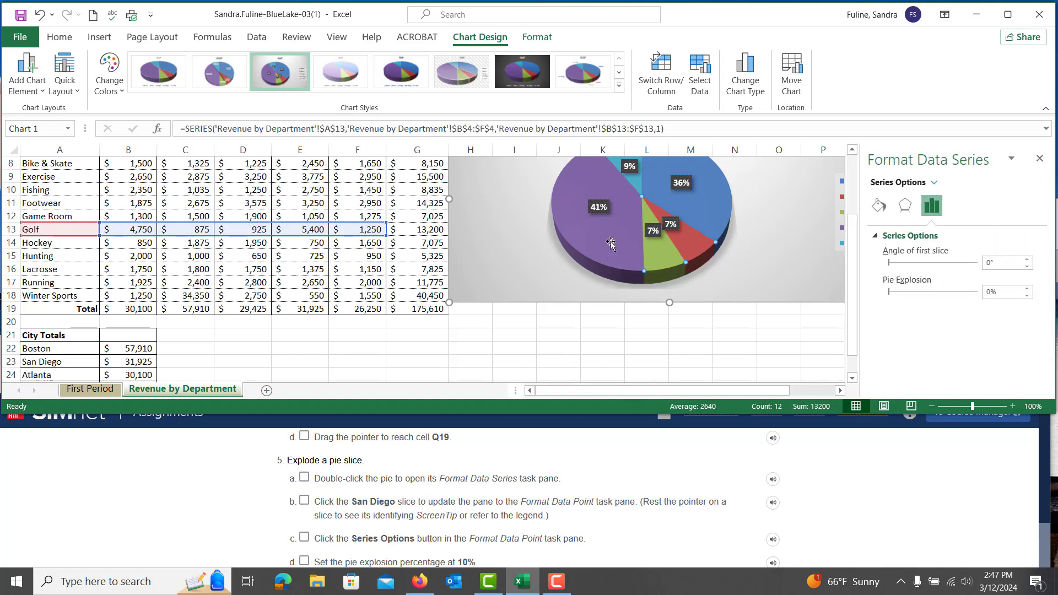
pyautogui.click(611, 242)
pyautogui.scroll(1, 560, 361)
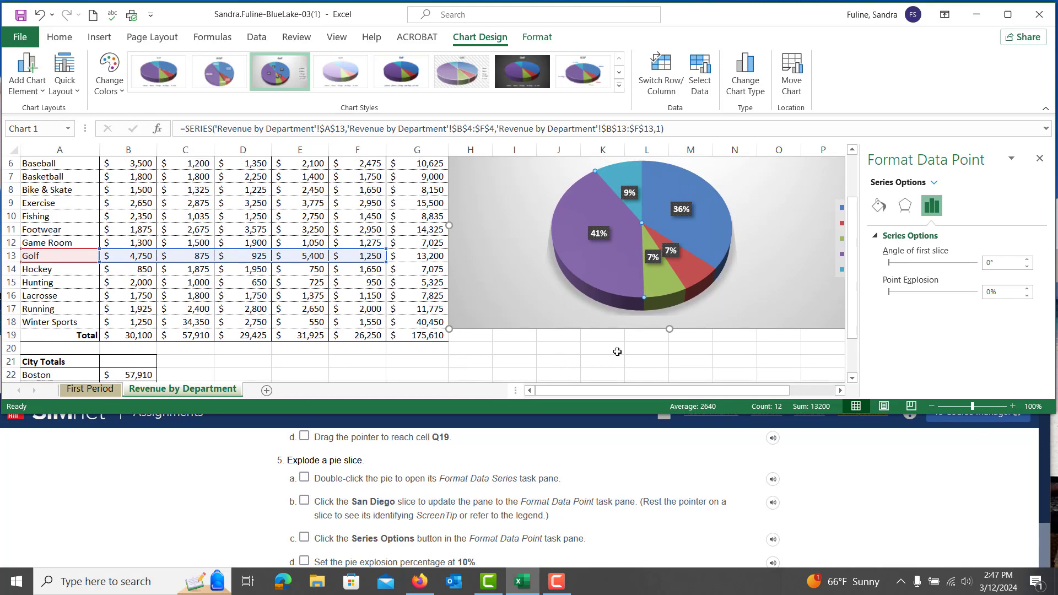
pyautogui.click(1027, 289)
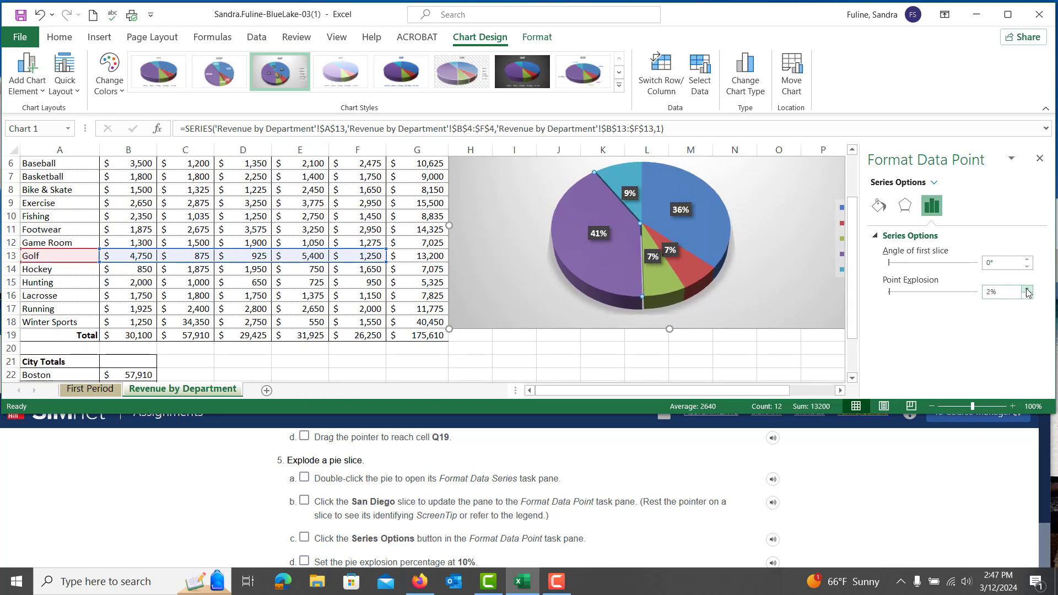
pyautogui.click(1029, 290)
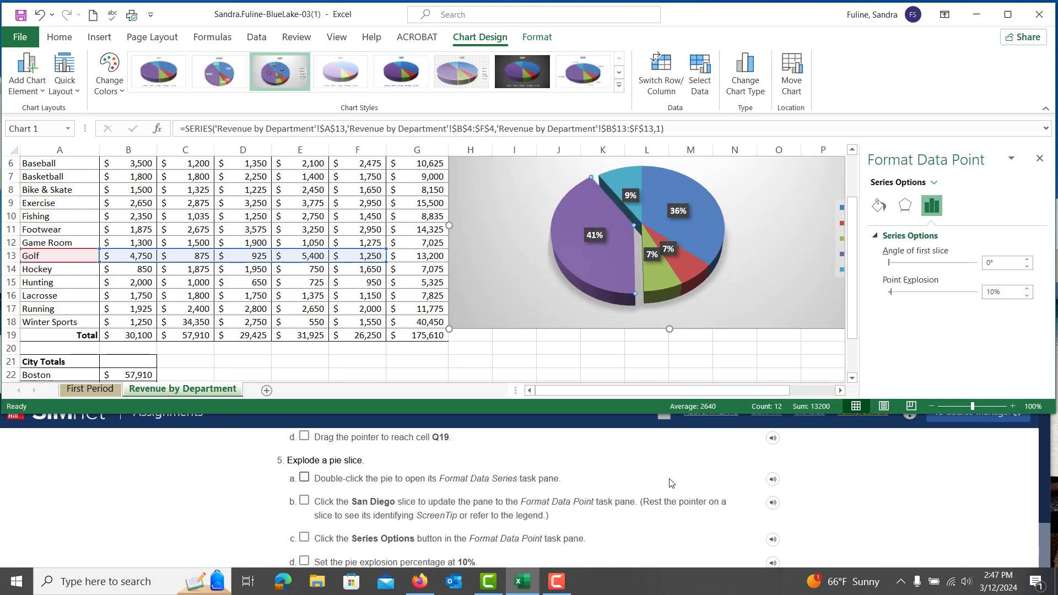
# - Open the additional data label options for the San Diego slice of the pie chart
pyautogui.scroll(-1, 670, 488)
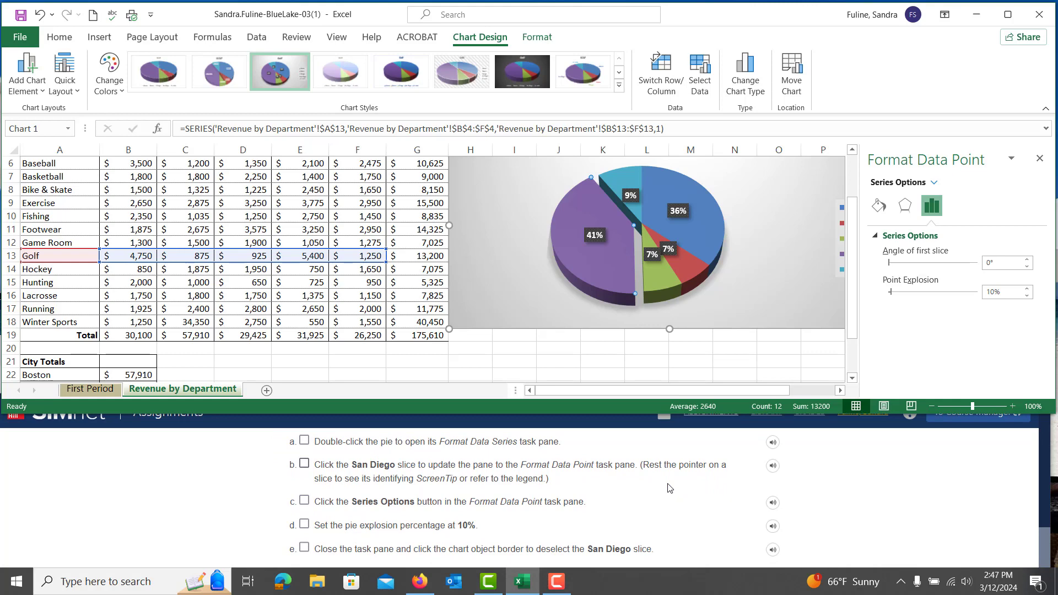
pyautogui.scroll(-2, 670, 488)
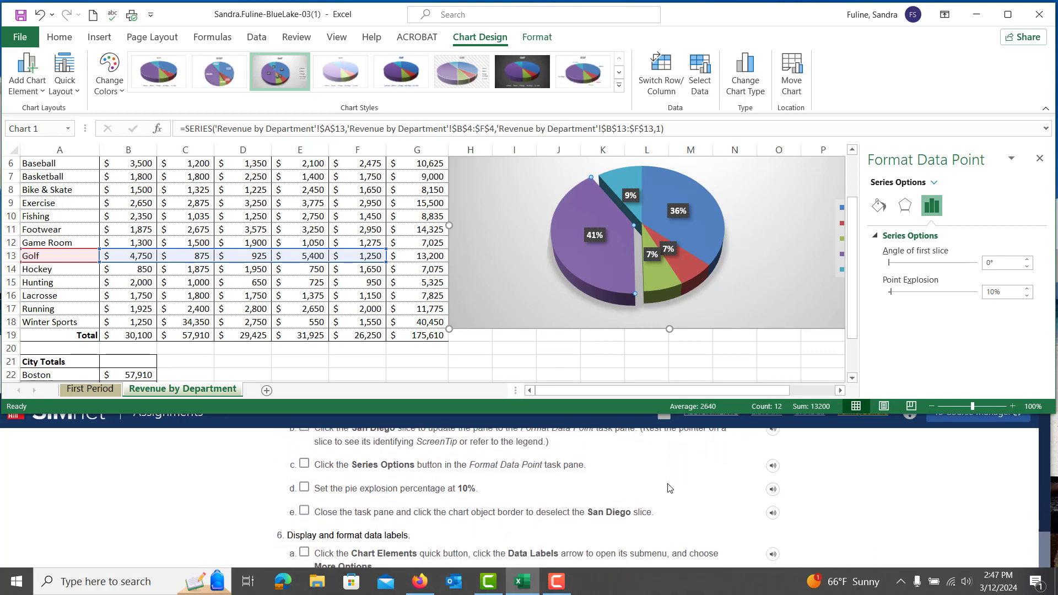
pyautogui.scroll(-2, 670, 488)
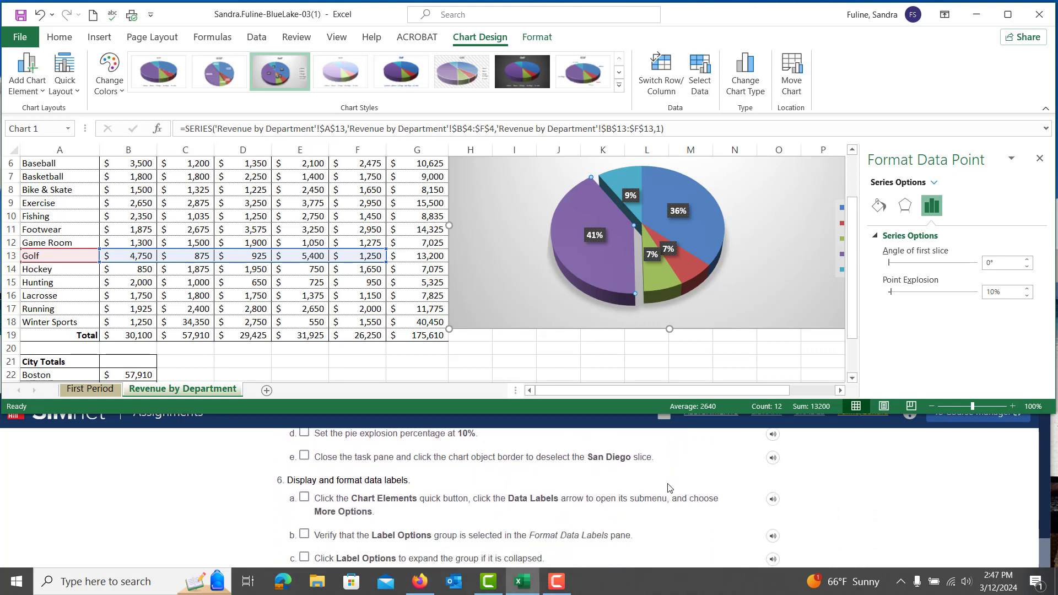
pyautogui.scroll(-1, 670, 488)
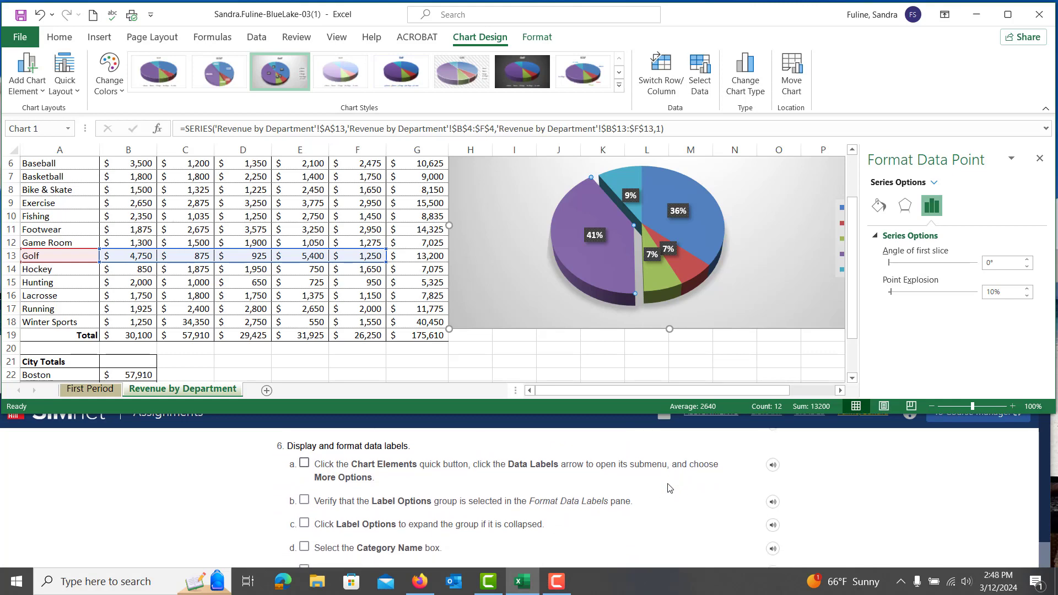
pyautogui.moveTo(606, 391); pyautogui.dragTo(669, 394)
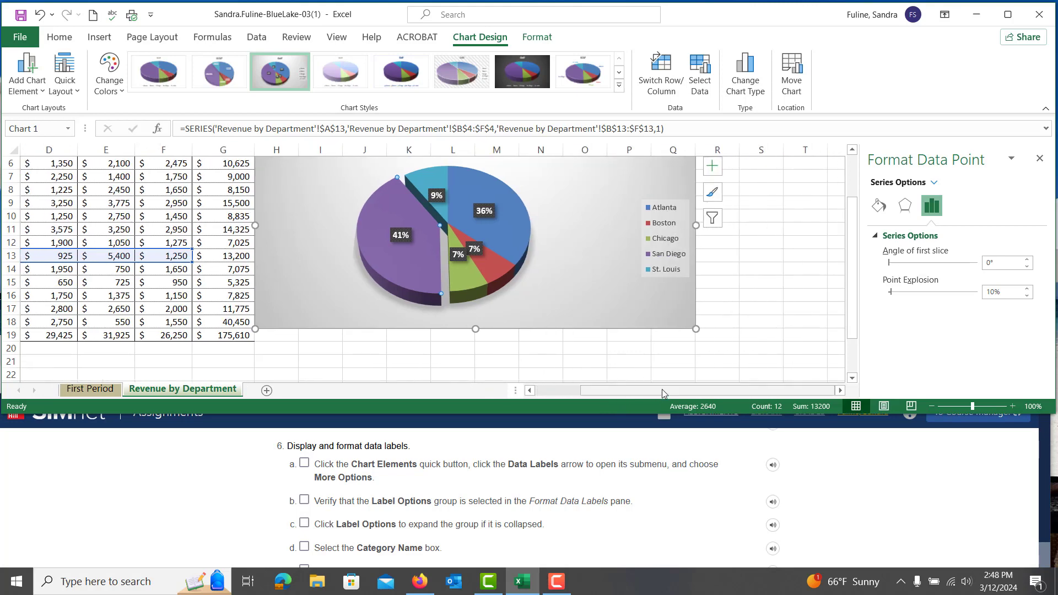
pyautogui.click(714, 169)
pyautogui.moveTo(805, 197)
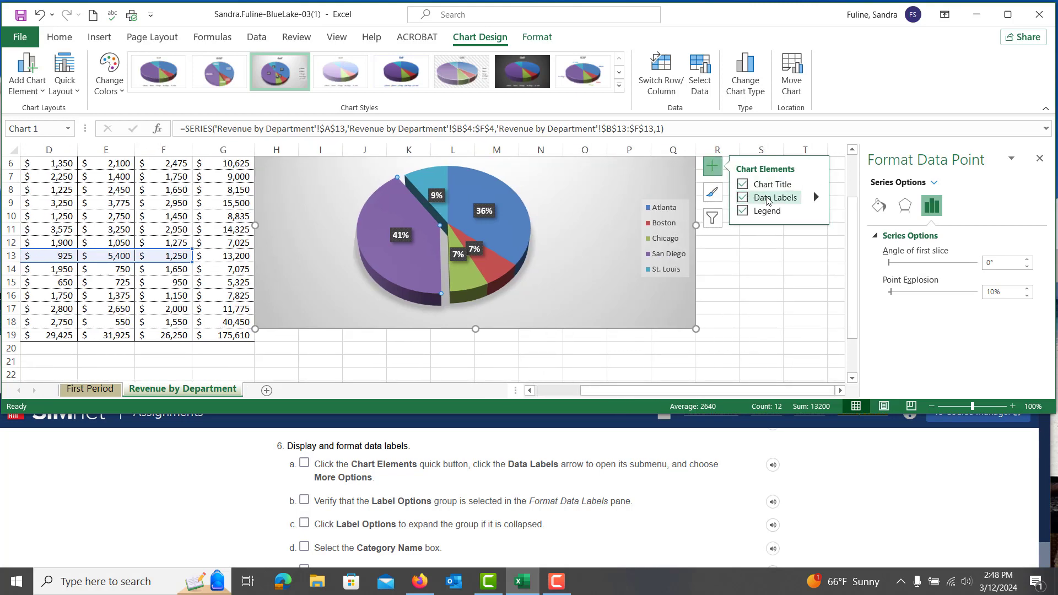
pyautogui.click(816, 197)
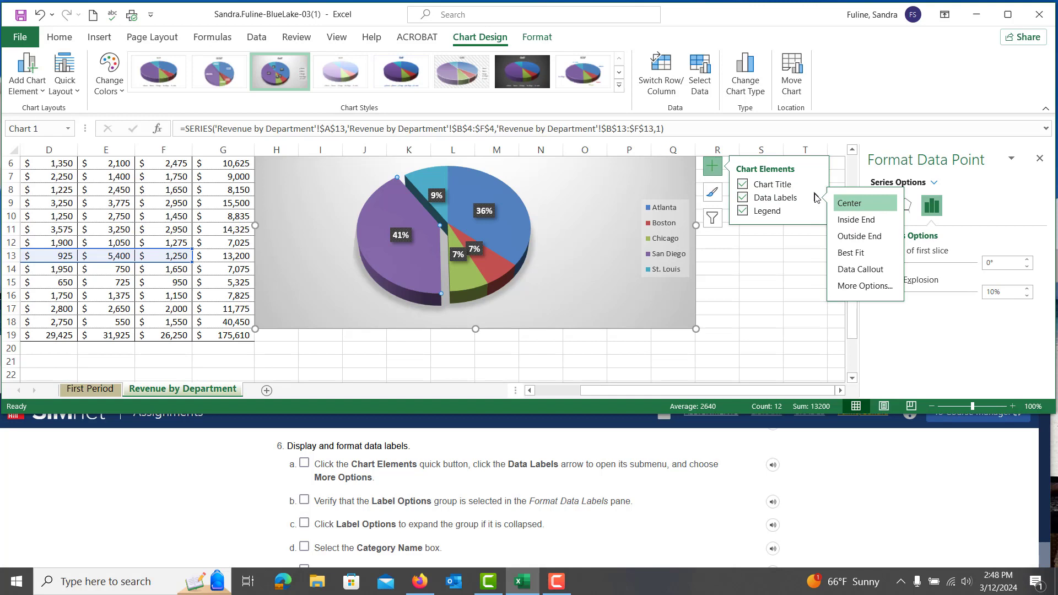
pyautogui.click(864, 286)
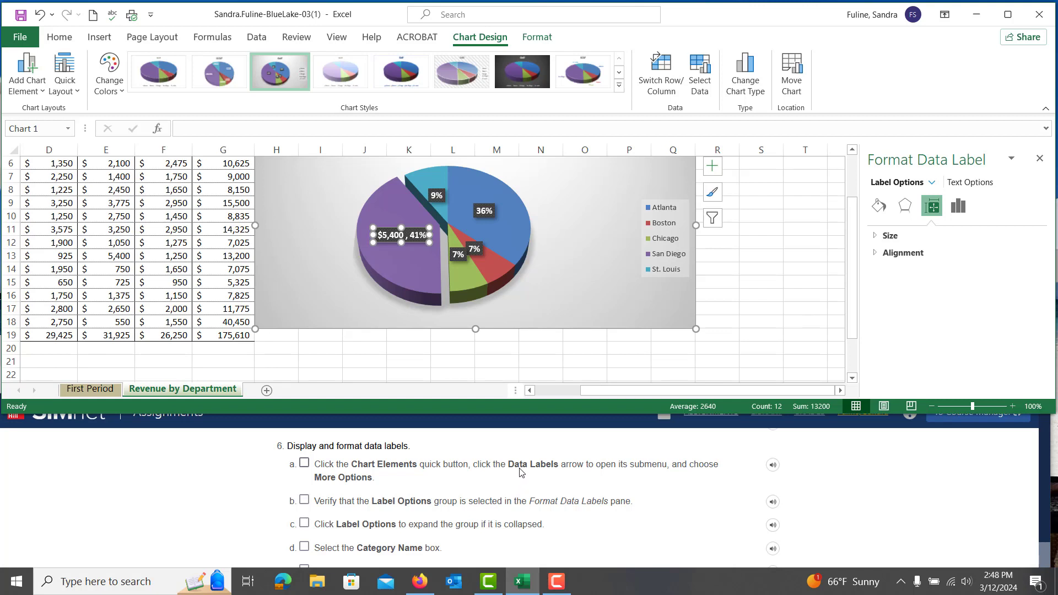
# - Select all the pie chart's data labels and include the Category Name in them
pyautogui.click(440, 196)
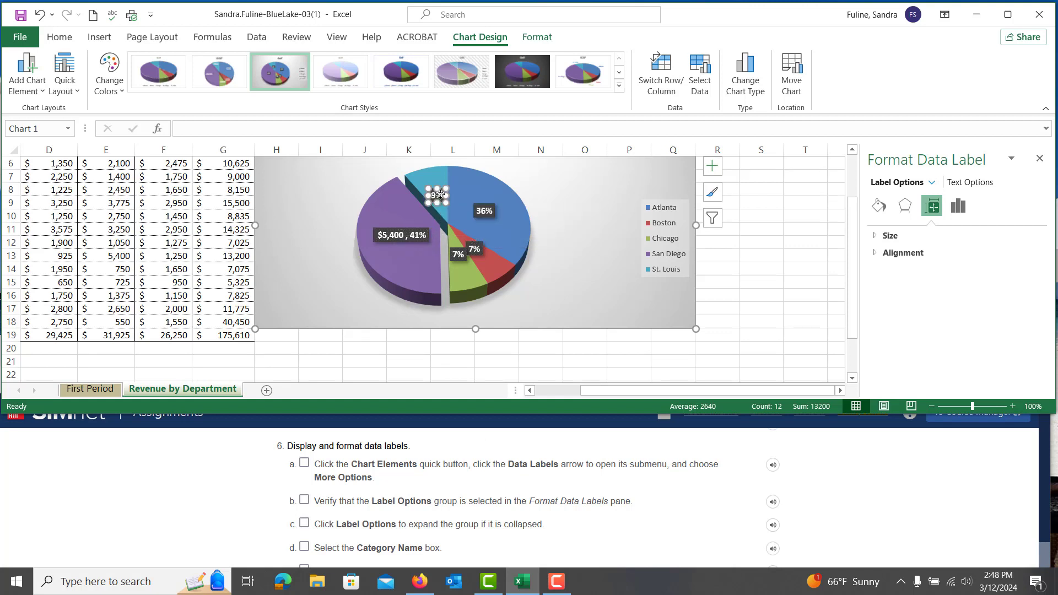
pyautogui.click(597, 216)
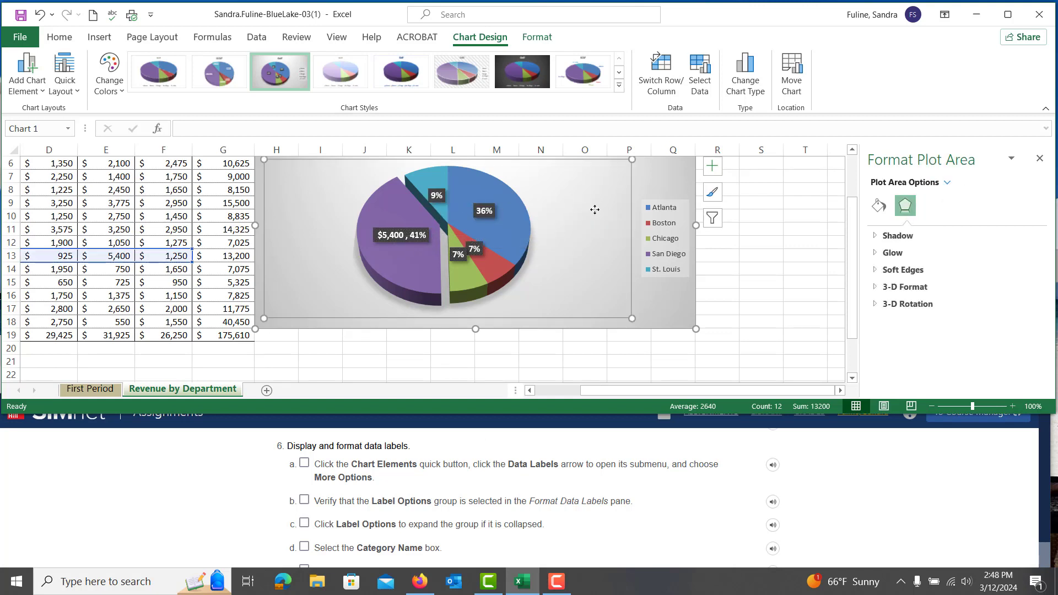
pyautogui.click(480, 212)
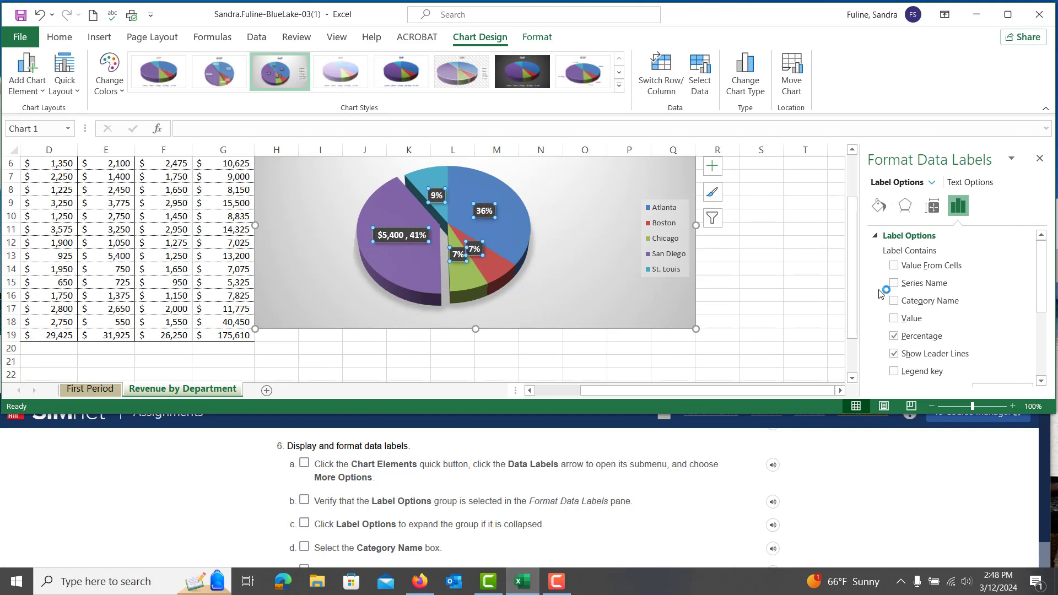
pyautogui.click(894, 301)
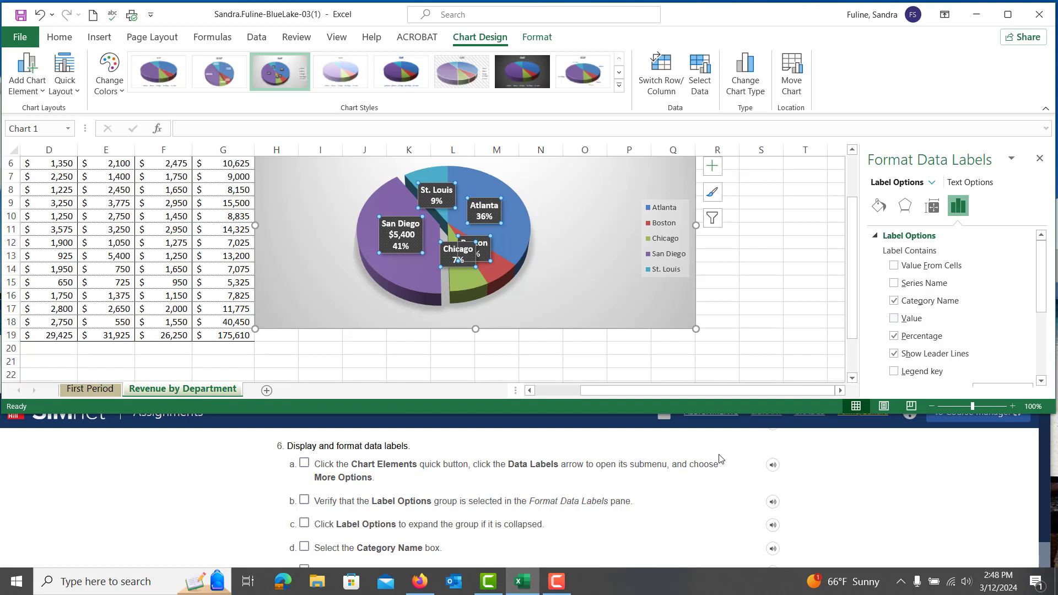
# - Set the separator of the pie chart's data labels to (space)
pyautogui.scroll(-2, 617, 510)
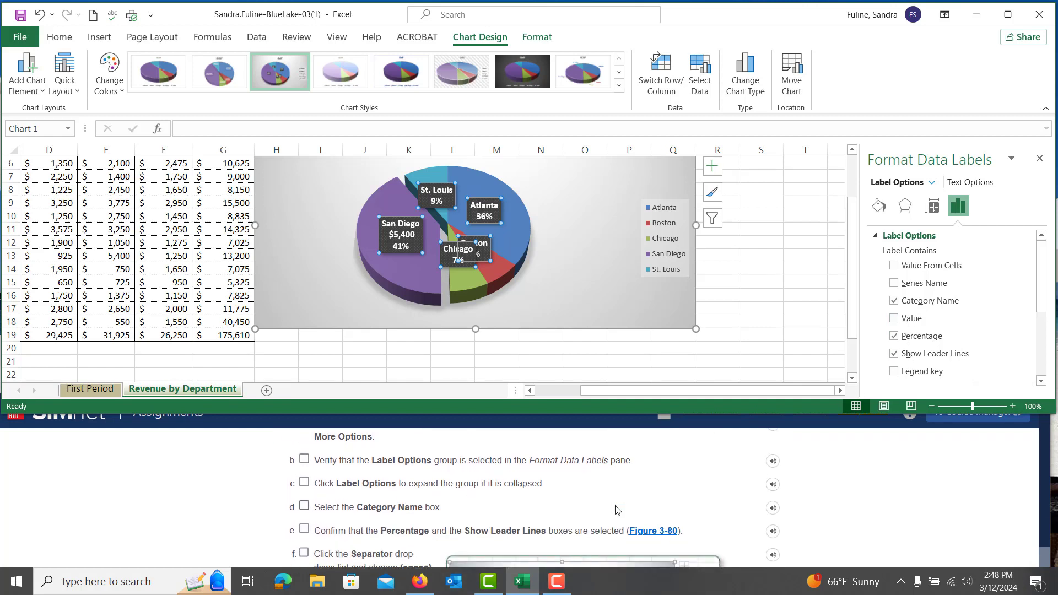
pyautogui.scroll(-2, 617, 510)
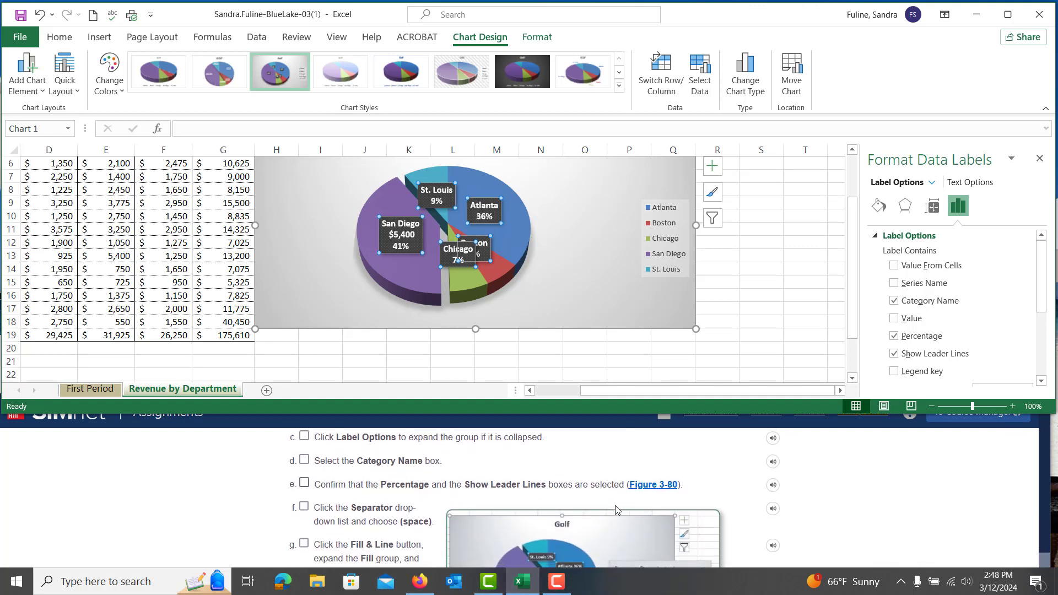
pyautogui.scroll(-1, 617, 510)
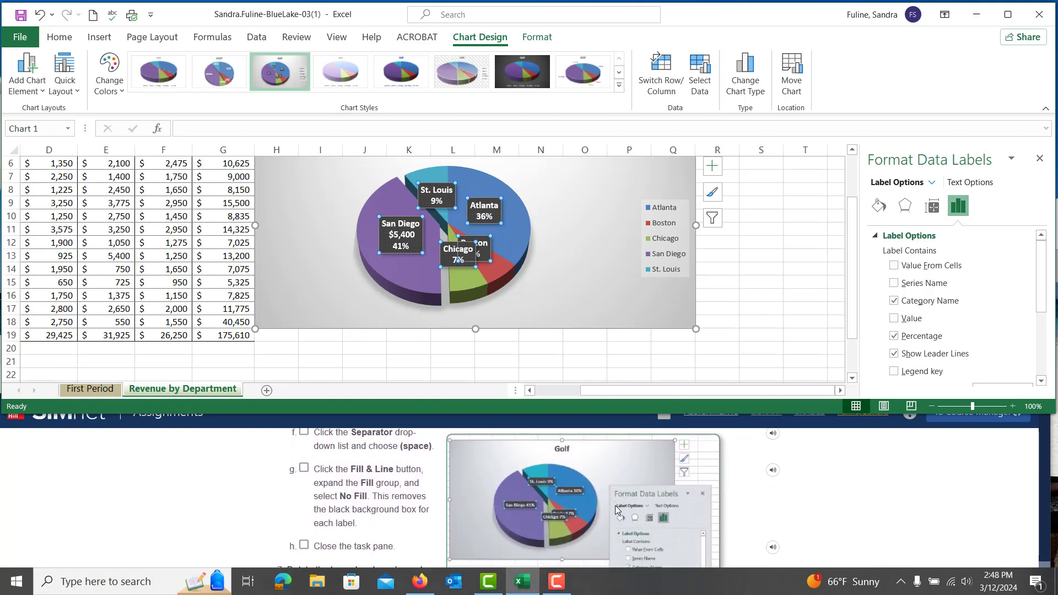
pyautogui.scroll(1, 617, 510)
pyautogui.scroll(-1, 616, 510)
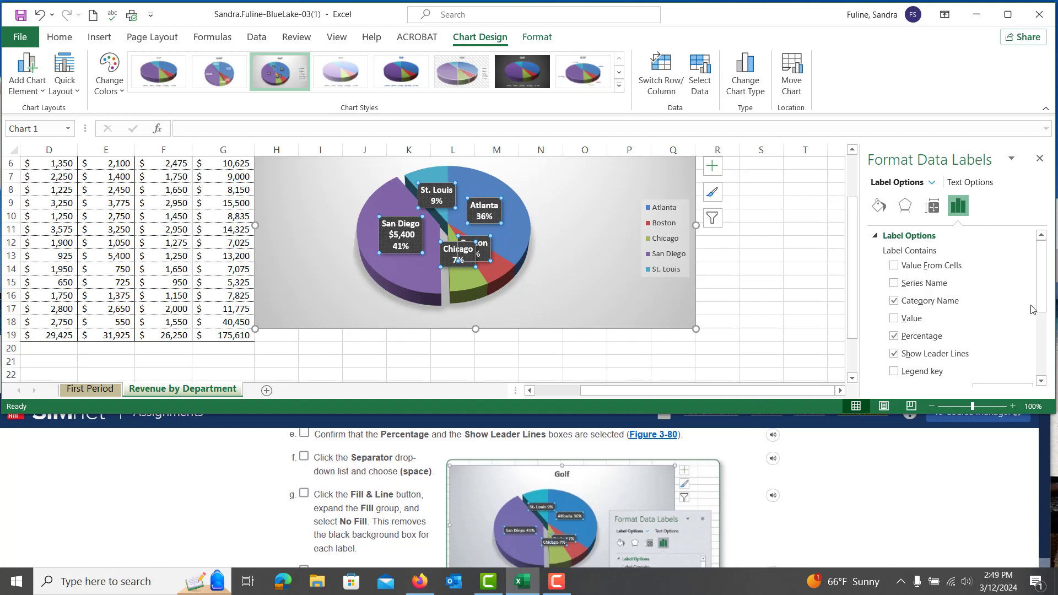
pyautogui.scroll(-2, 1033, 310)
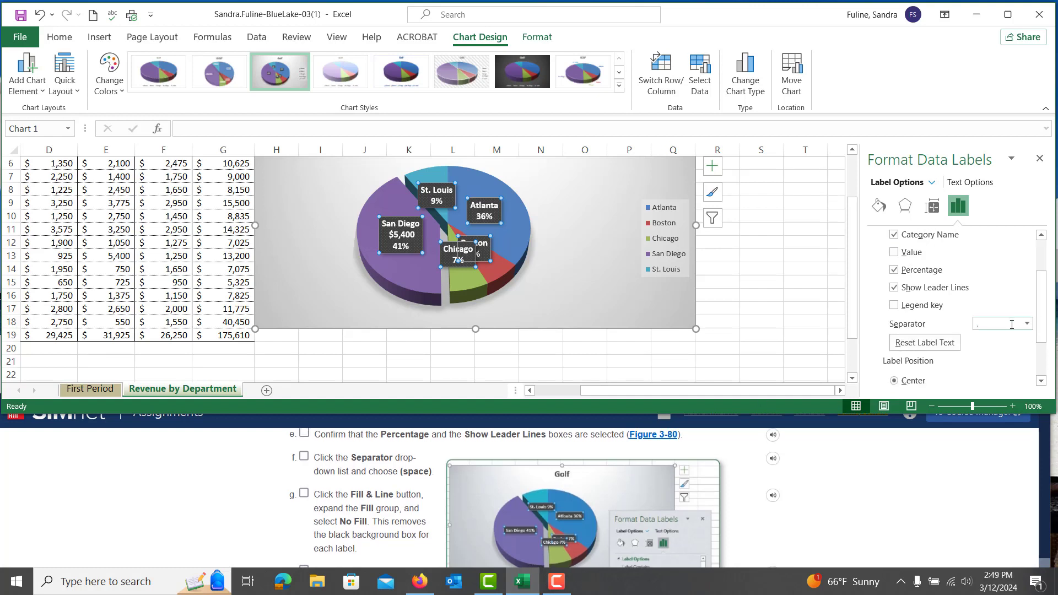
pyautogui.click(1028, 324)
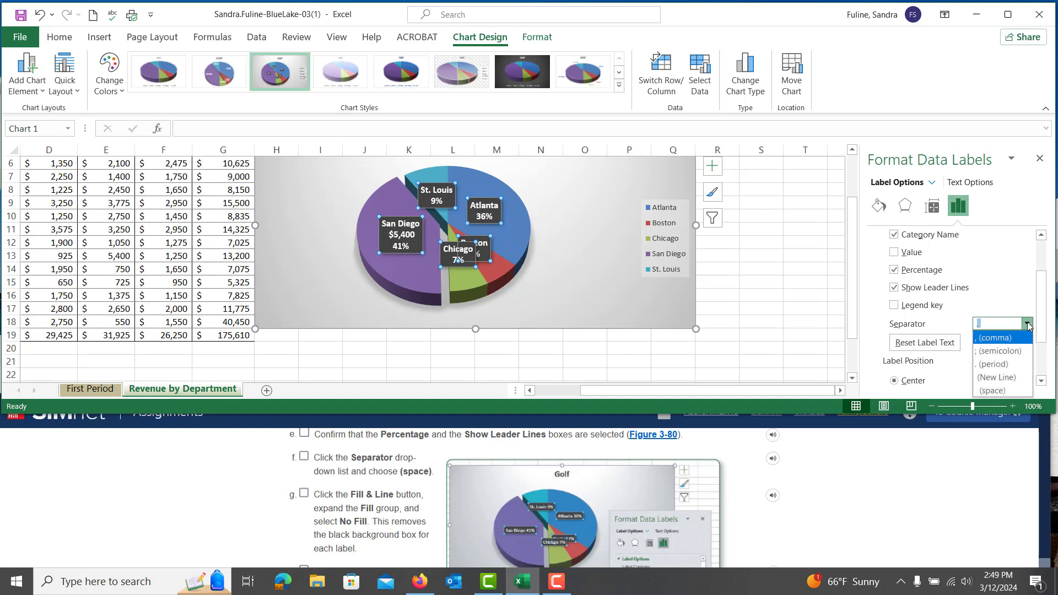
pyautogui.click(993, 392)
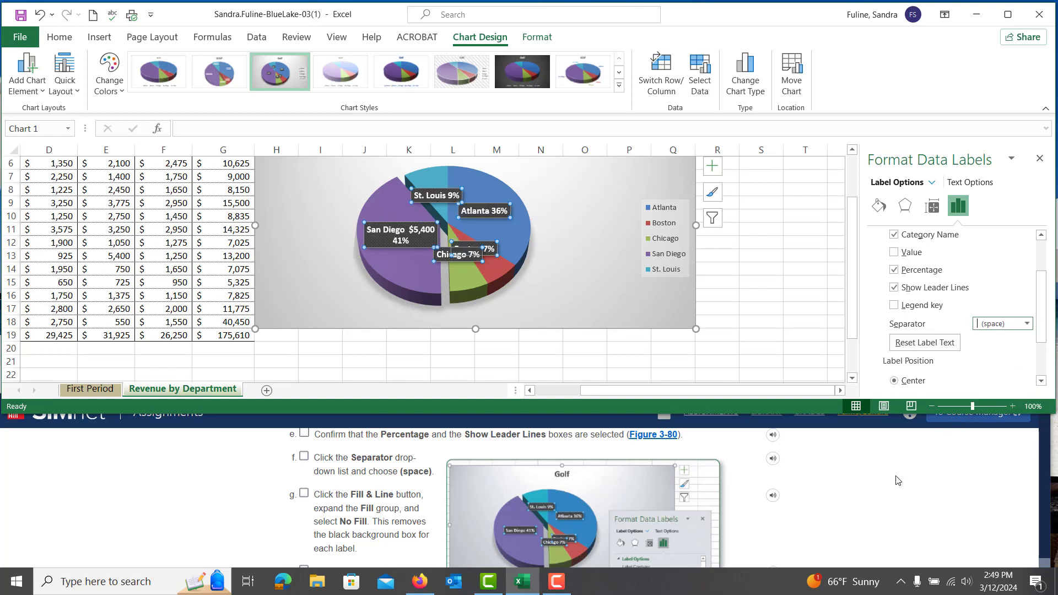
# - Remove the background from all the pie chart's data labels by setting their fill to No fill
pyautogui.click(880, 206)
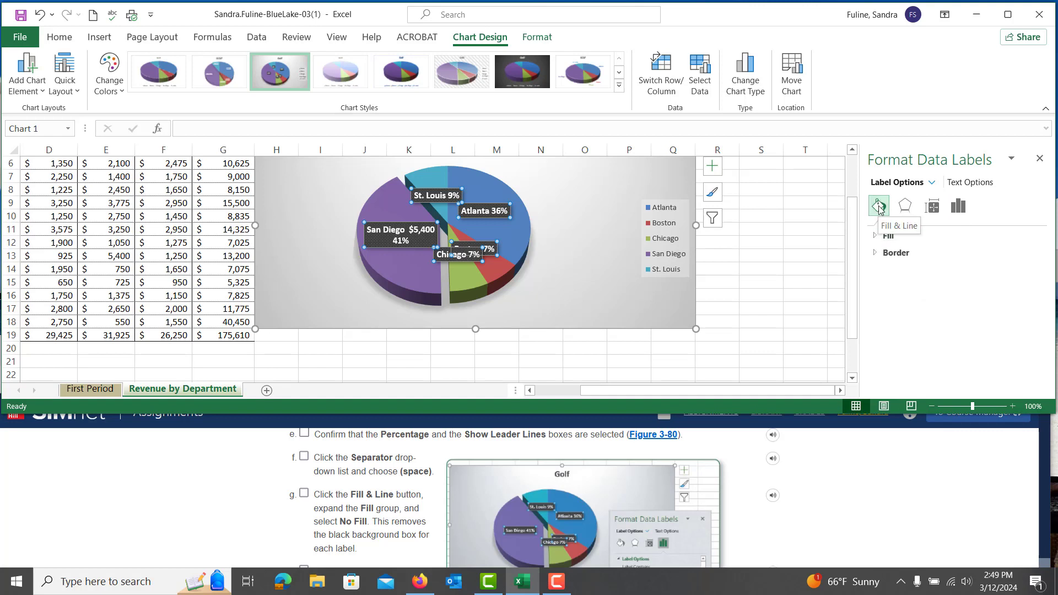
pyautogui.click(889, 237)
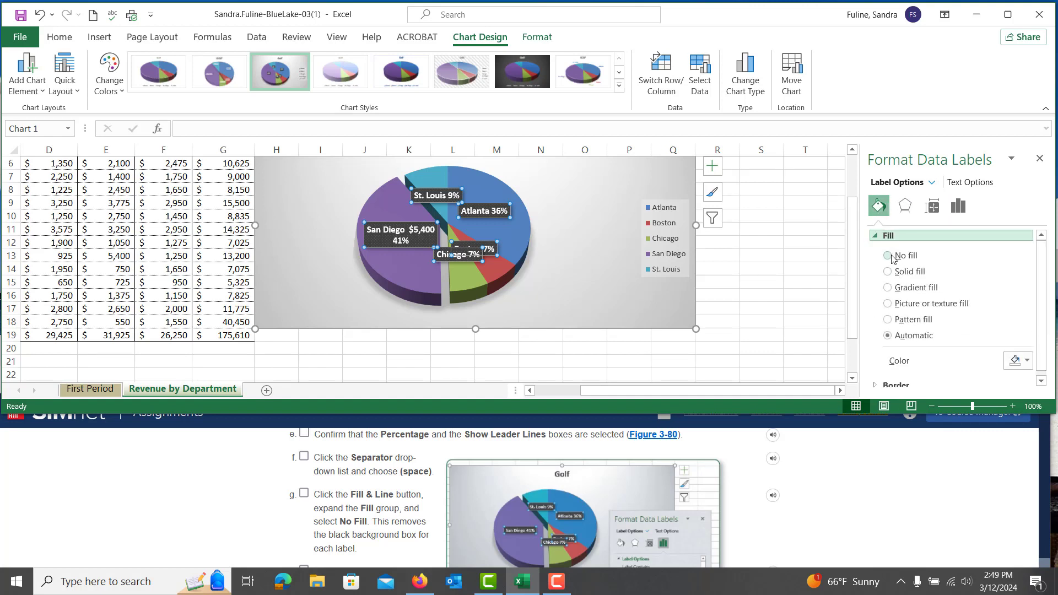
pyautogui.click(889, 256)
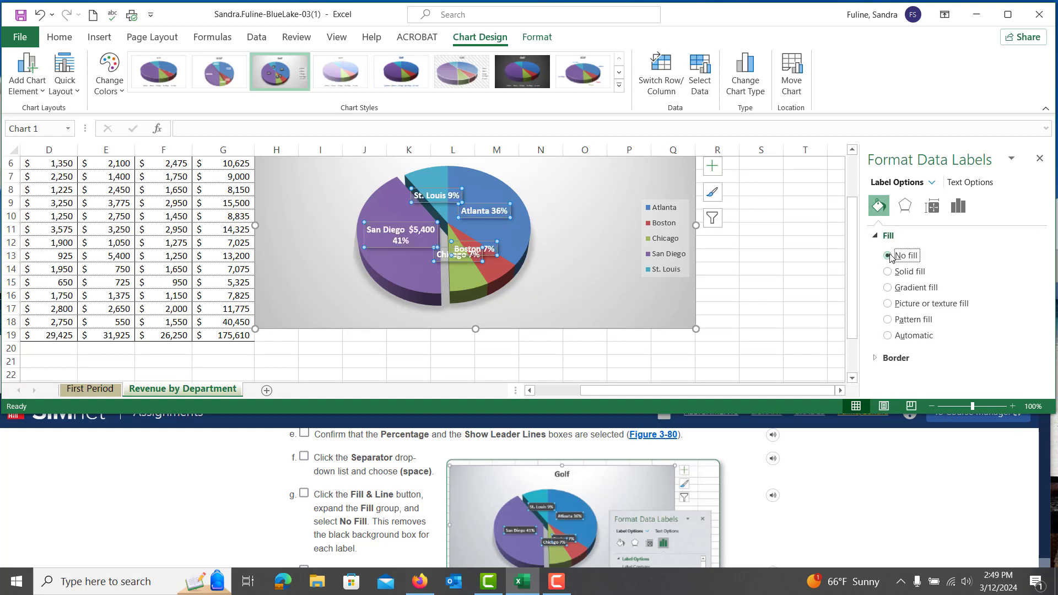
# - Close the formatting pane and delete the pie chart's legend
pyautogui.scroll(-2, 610, 508)
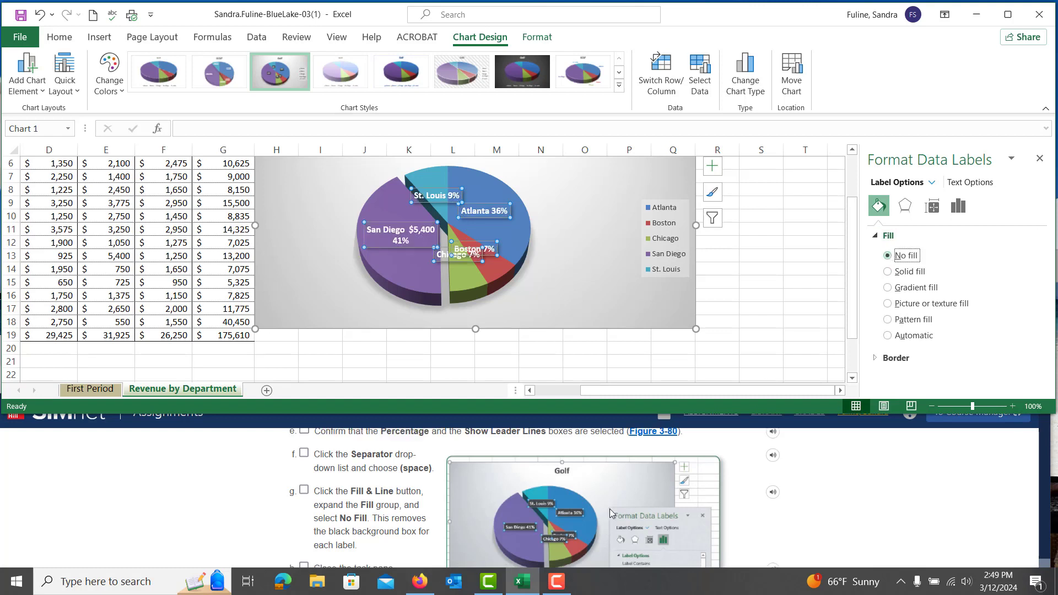
pyautogui.scroll(-1, 610, 509)
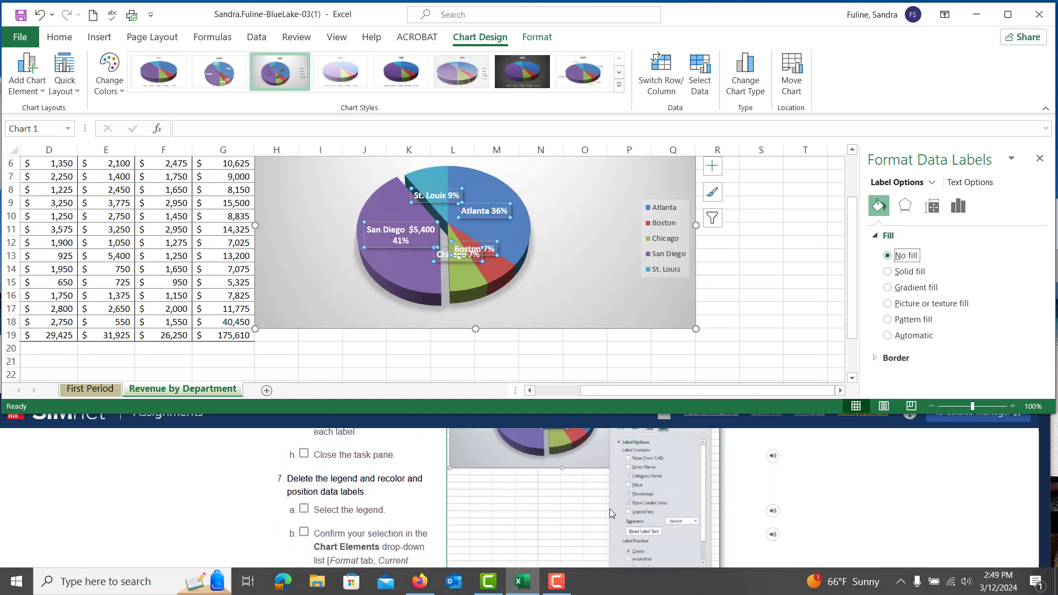
pyautogui.click(659, 254)
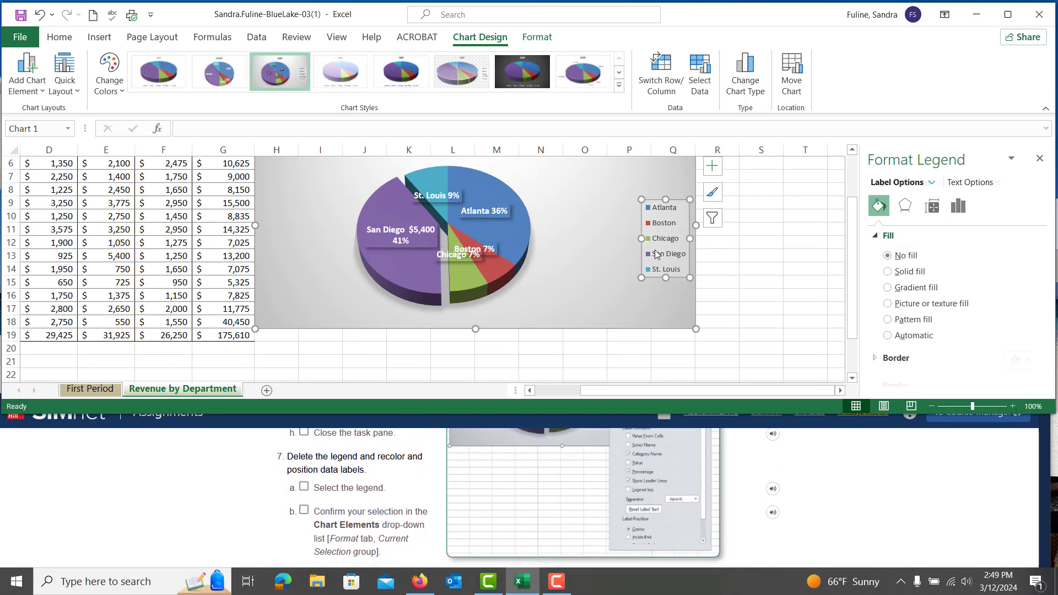
pyautogui.click(1039, 159)
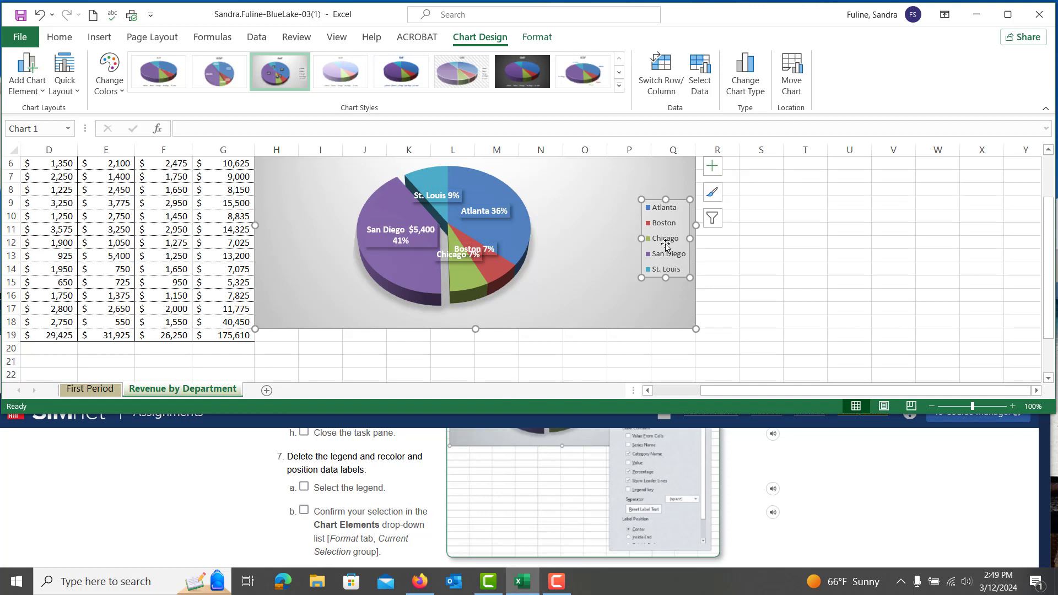
pyautogui.press('Delete')
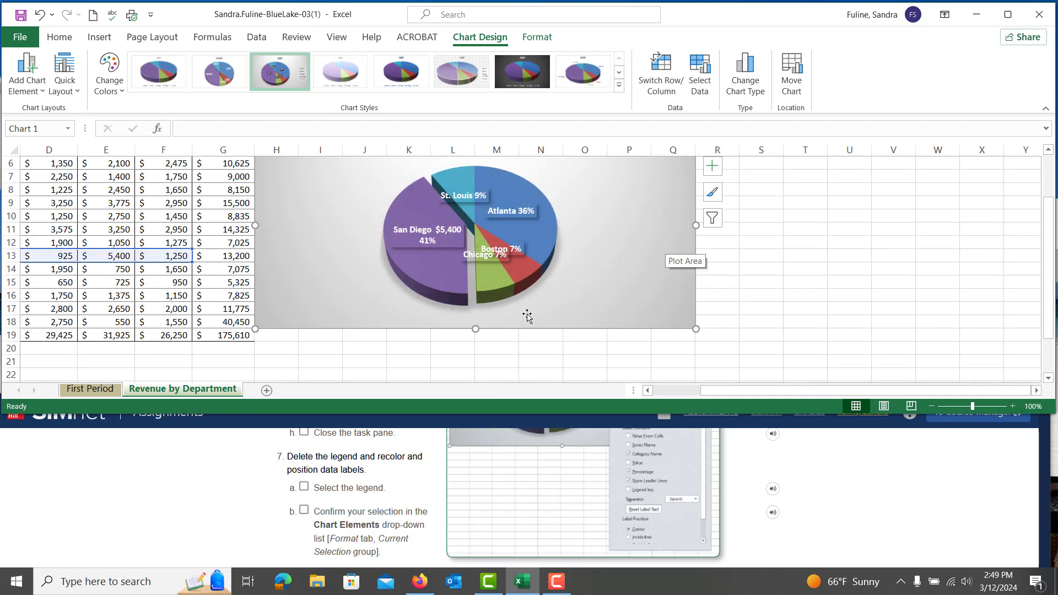
# - Select all the Golf series data labels and set their text fill to Black, Text 1
pyautogui.scroll(-1, 467, 531)
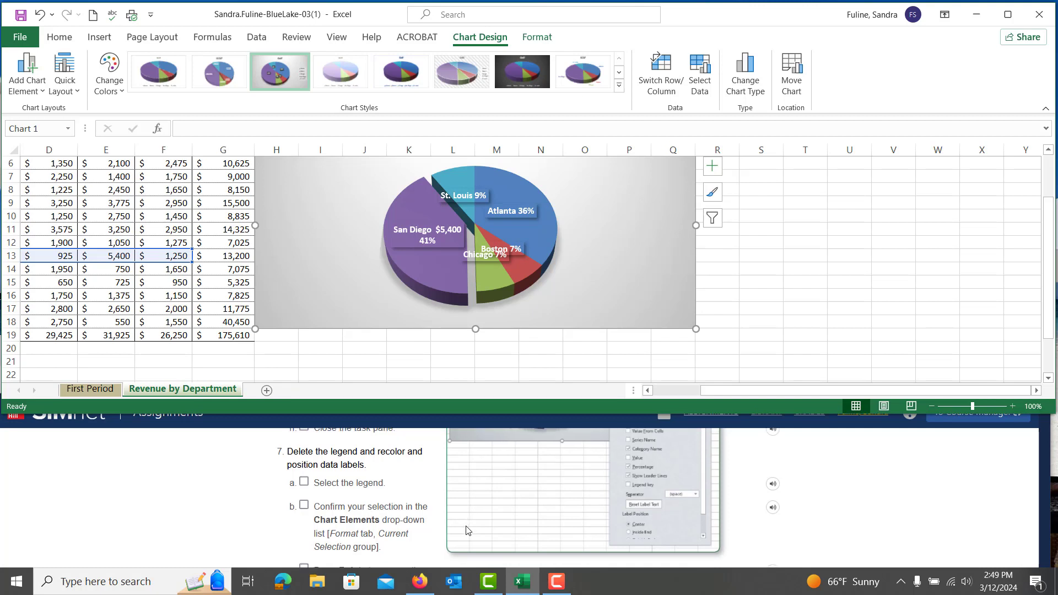
pyautogui.scroll(-1, 467, 530)
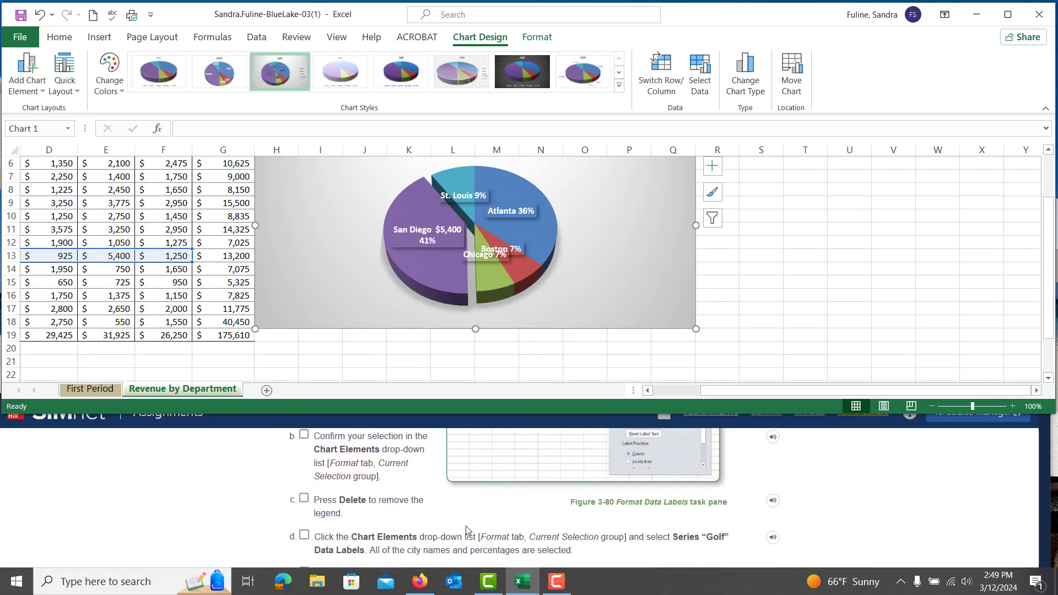
pyautogui.scroll(-1, 467, 530)
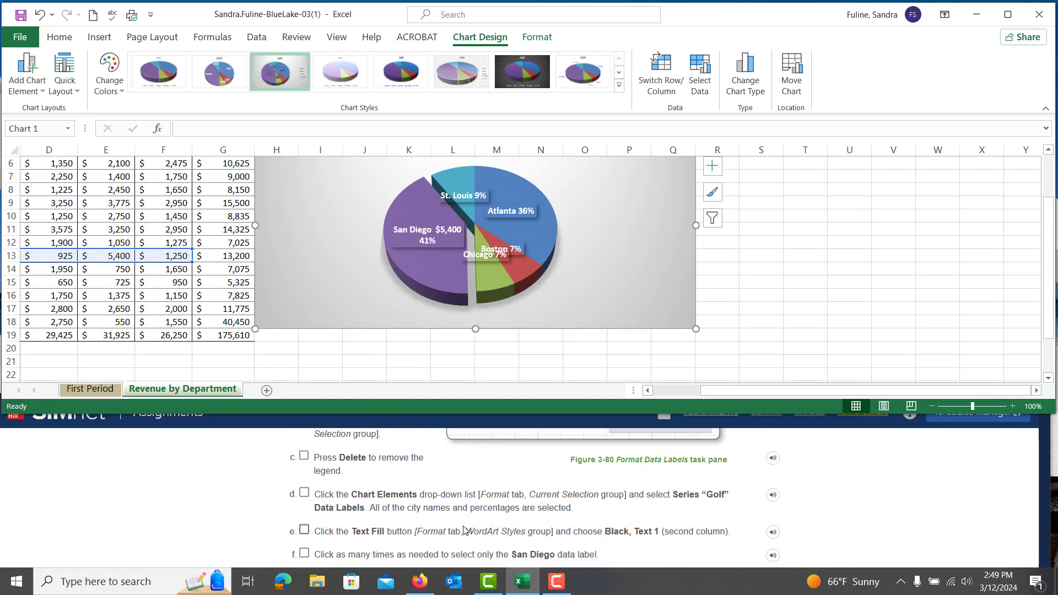
pyautogui.scroll(-1, 467, 506)
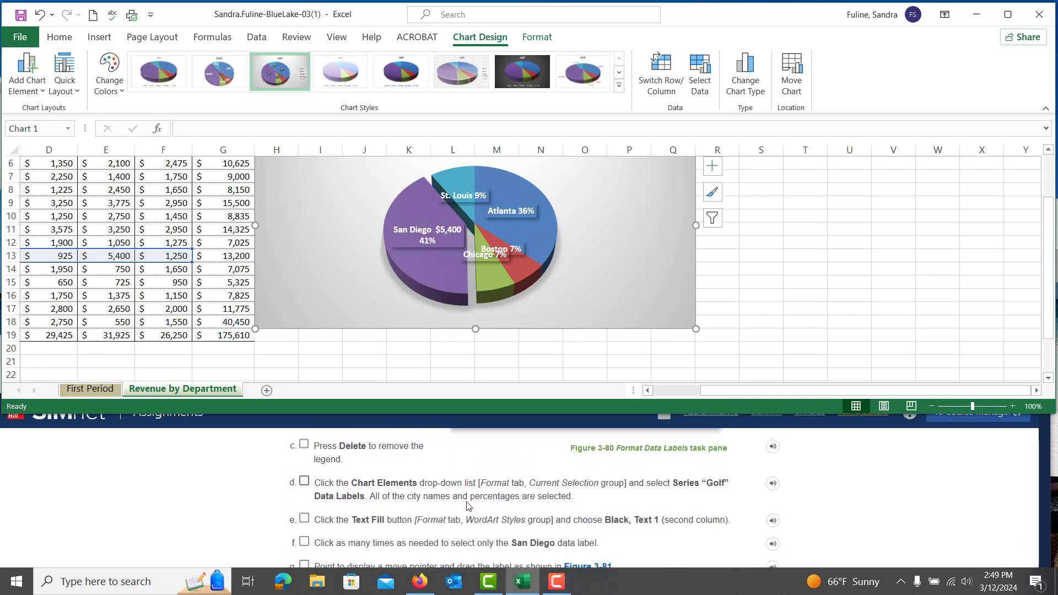
pyautogui.scroll(-1, 468, 507)
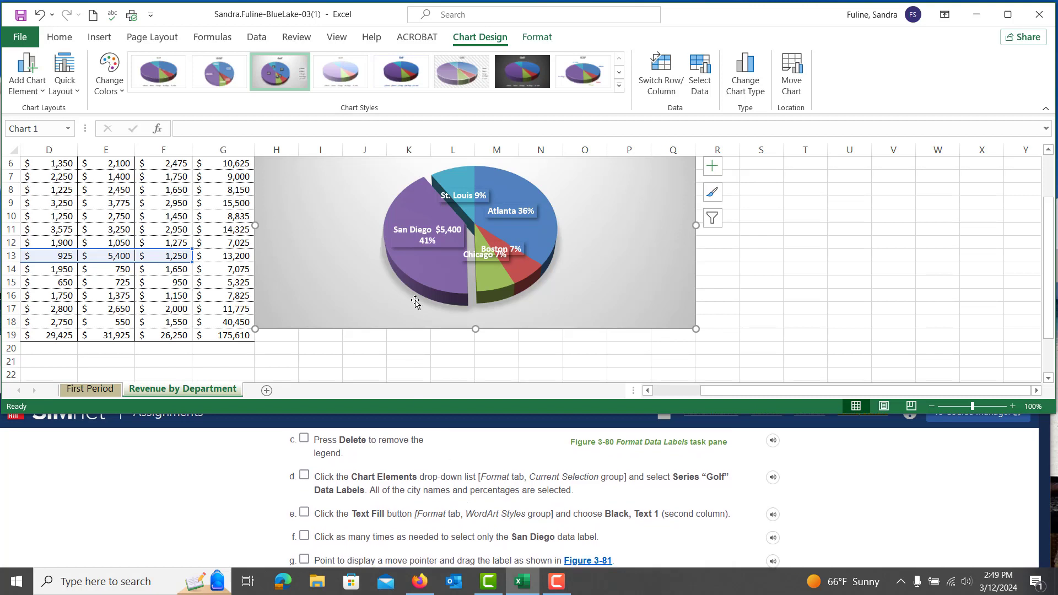
pyautogui.click(428, 238)
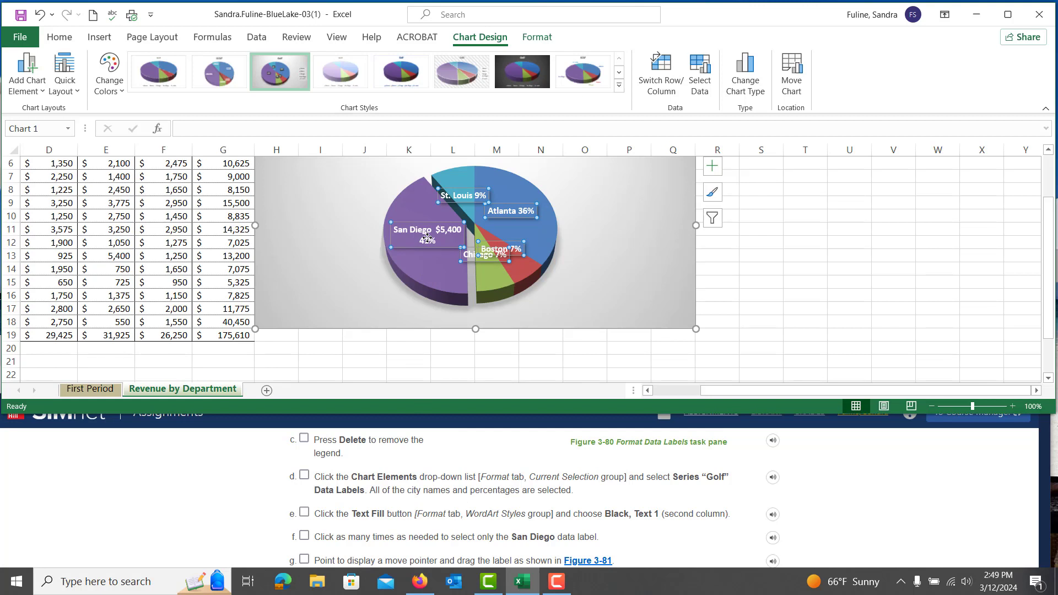
pyautogui.click(557, 582)
pyautogui.click(920, 521)
pyautogui.click(546, 43)
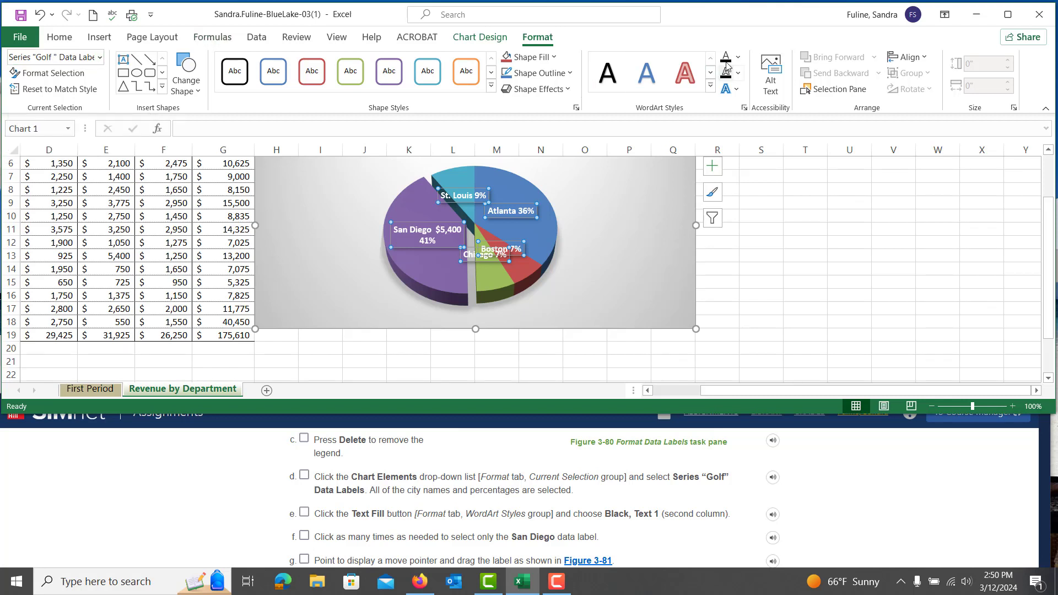
pyautogui.click(740, 58)
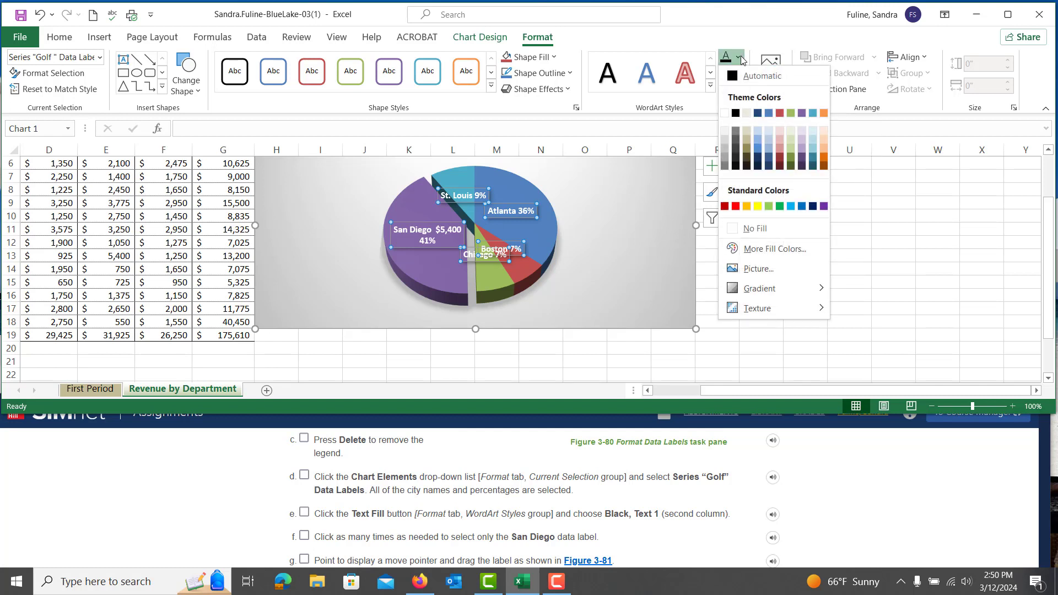
pyautogui.click(736, 113)
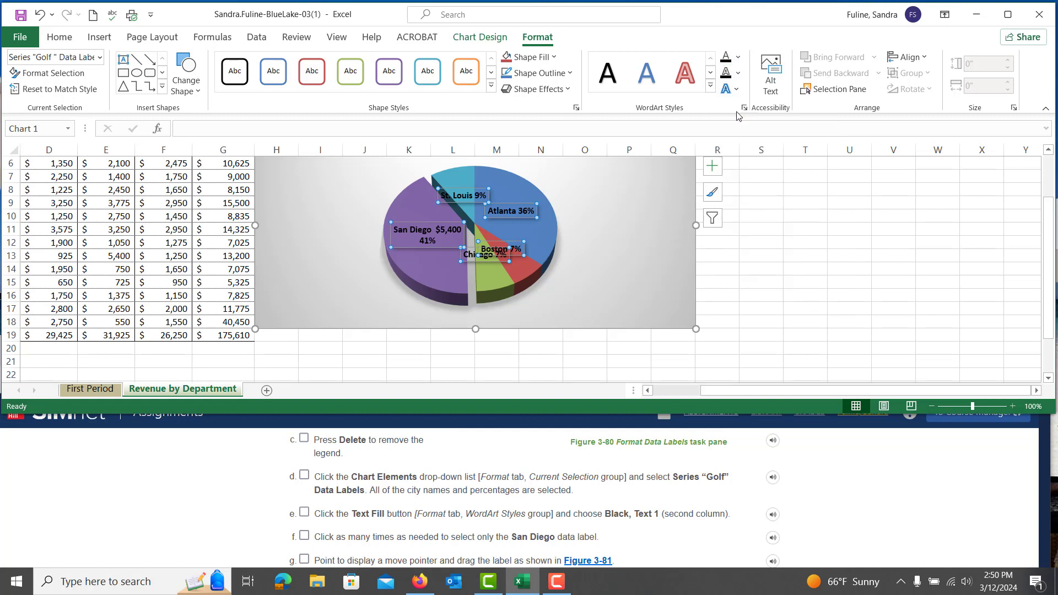
# - Move the San Diego data label outside the pie to its lower left and the St. Louis label just above its slice
pyautogui.click(419, 237)
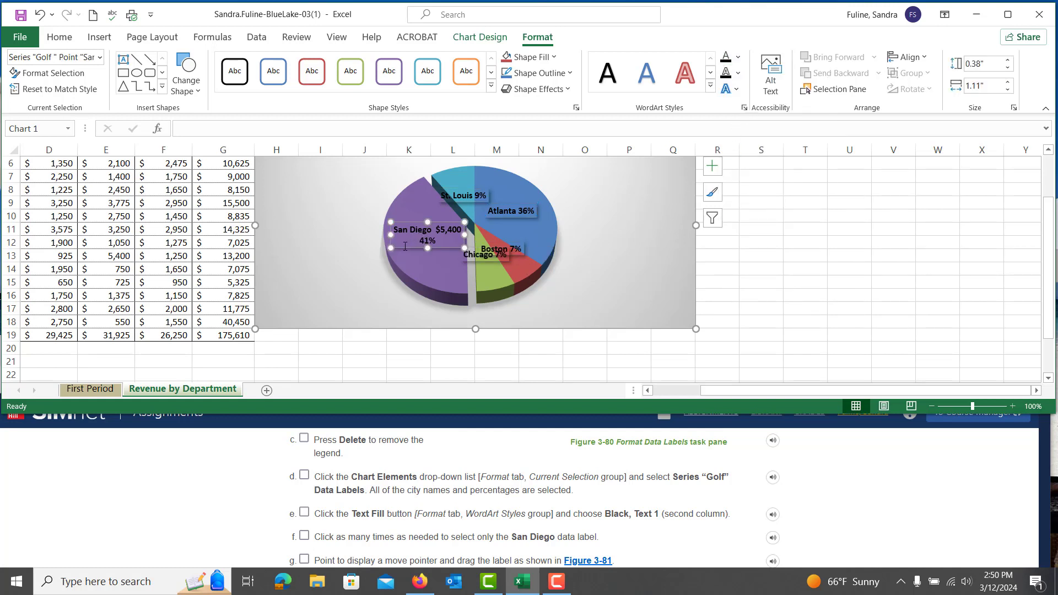
pyautogui.moveTo(399, 248); pyautogui.dragTo(319, 278)
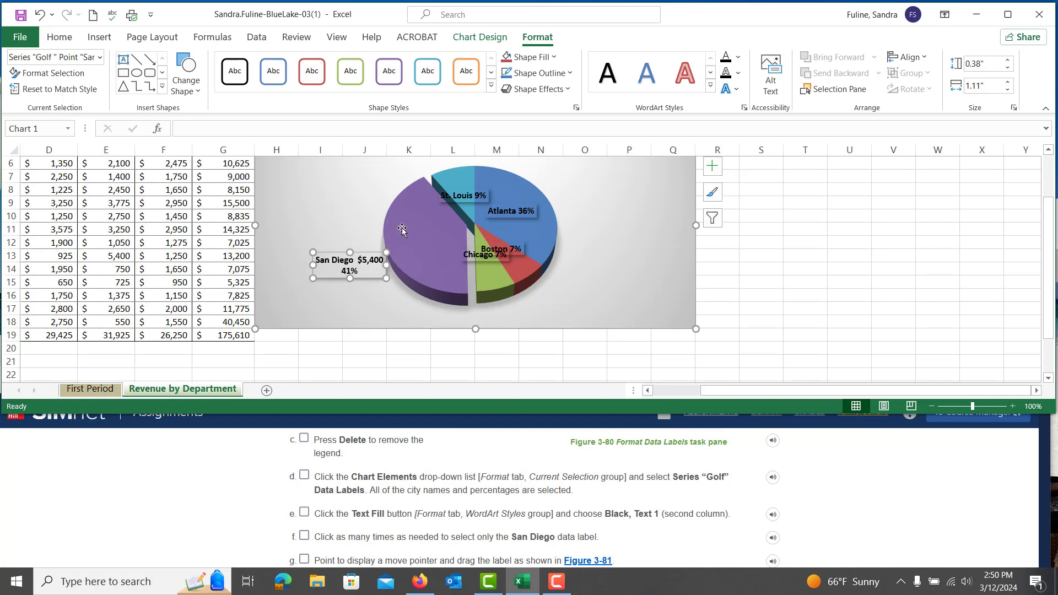
pyautogui.click(464, 196)
pyautogui.doubleClick(463, 195)
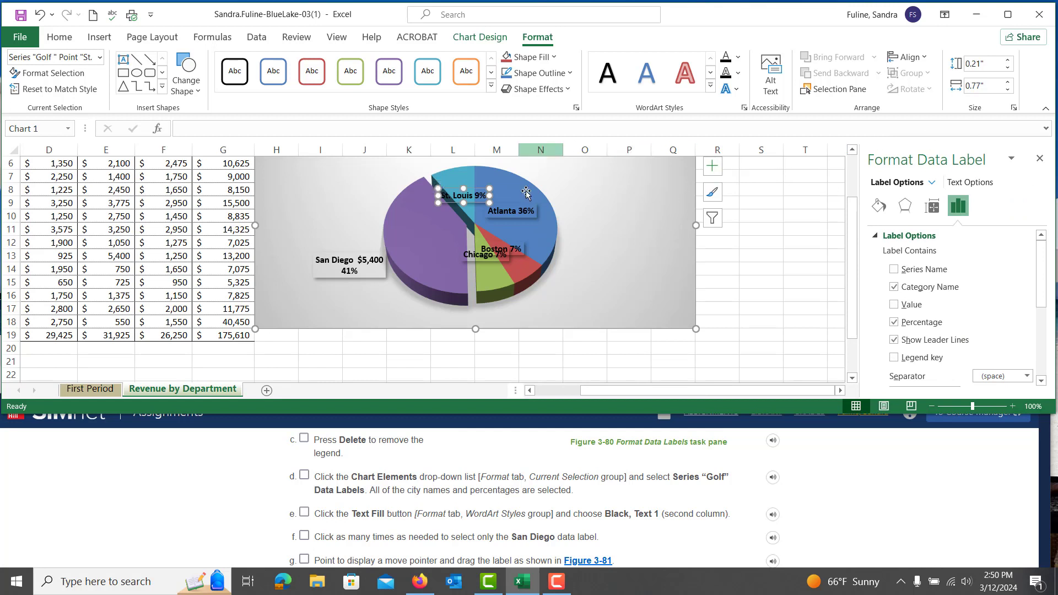
pyautogui.scroll(1, 579, 207)
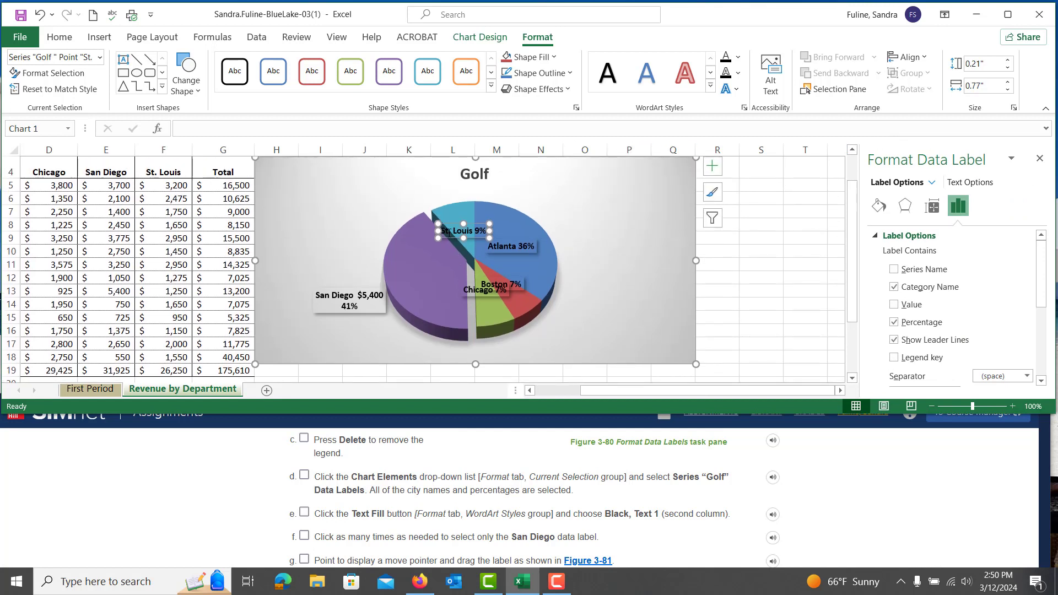
pyautogui.moveTo(450, 224); pyautogui.dragTo(414, 187)
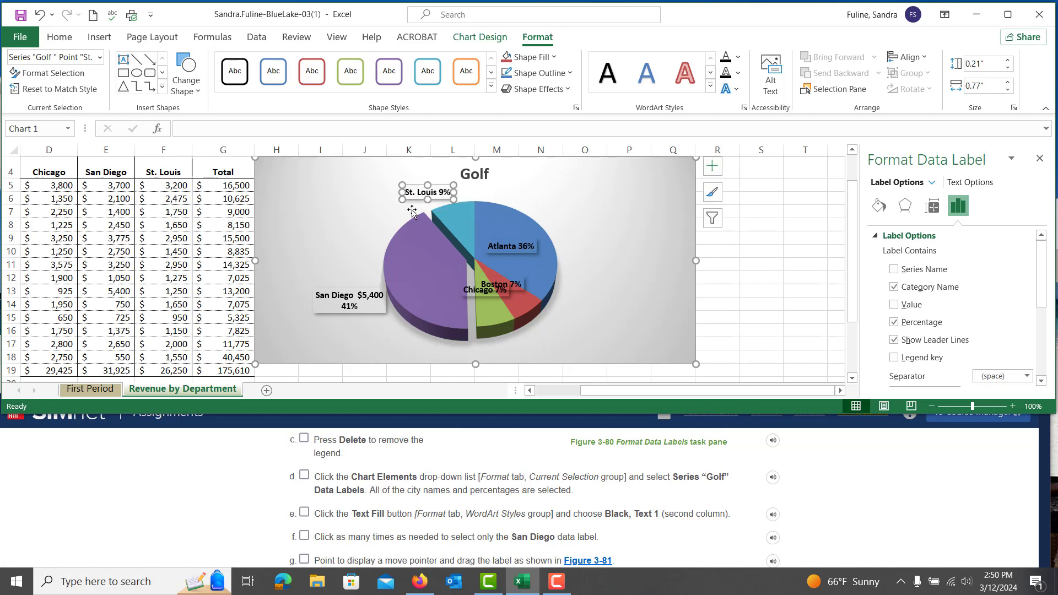
pyautogui.click(355, 298)
pyautogui.moveTo(355, 298); pyautogui.dragTo(352, 308)
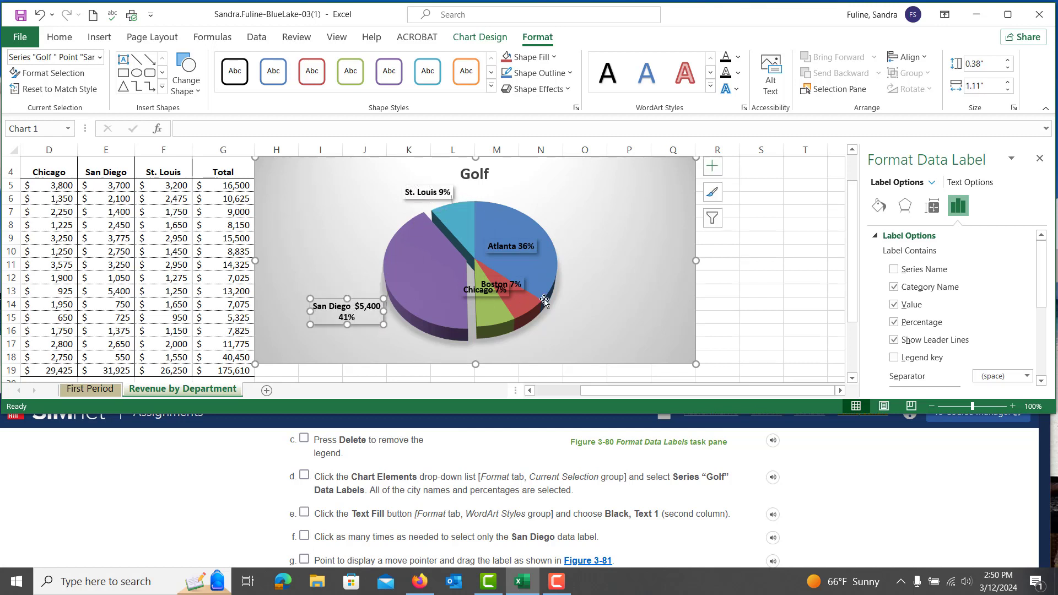
pyautogui.click(495, 288)
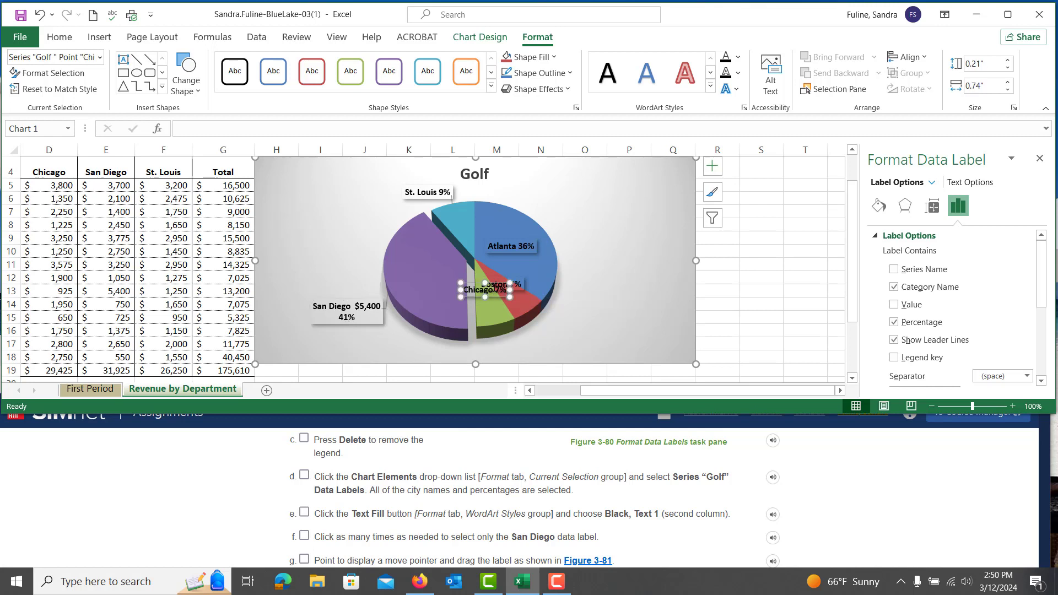
pyautogui.scroll(-5, 678, 521)
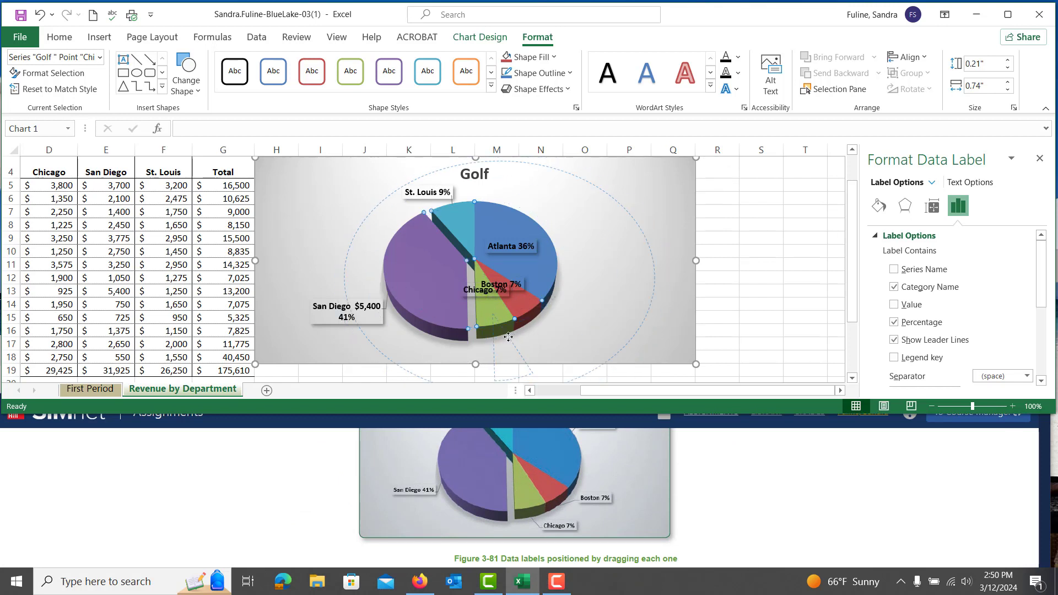
pyautogui.click(482, 310)
pyautogui.moveTo(482, 311); pyautogui.dragTo(480, 305)
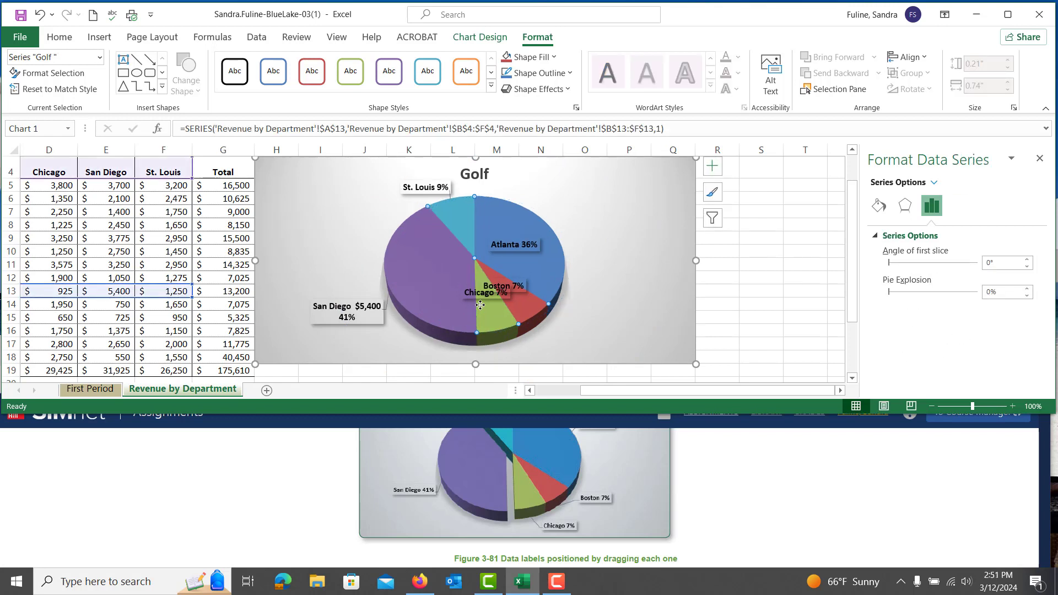
pyautogui.hotkey('ctrl', 'z')
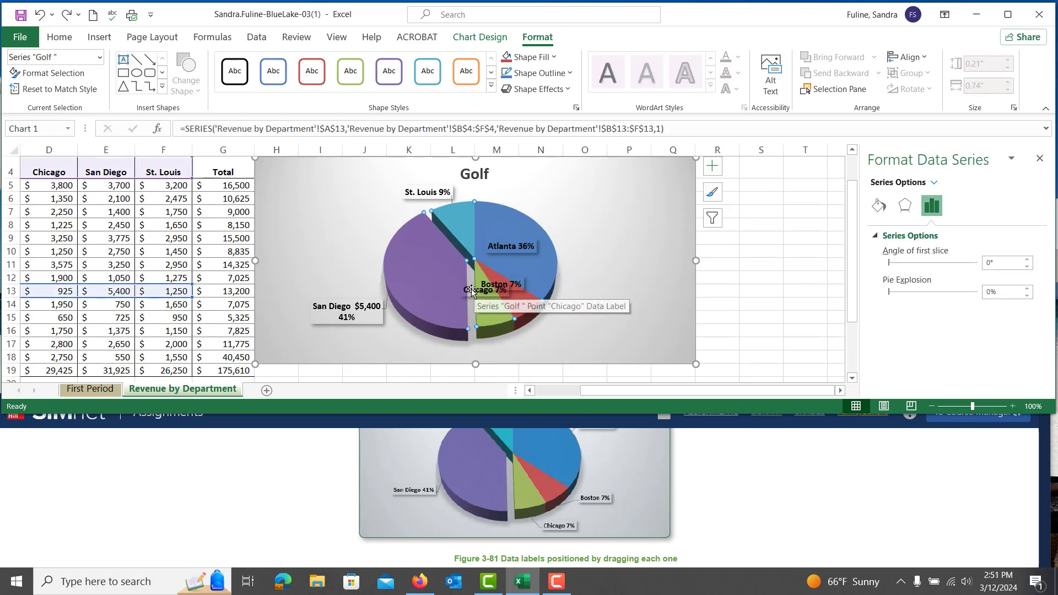
# - Move the Chicago data label just below its slice and the Boston label outside the pie at its lower right
pyautogui.click(478, 290)
pyautogui.click(468, 290)
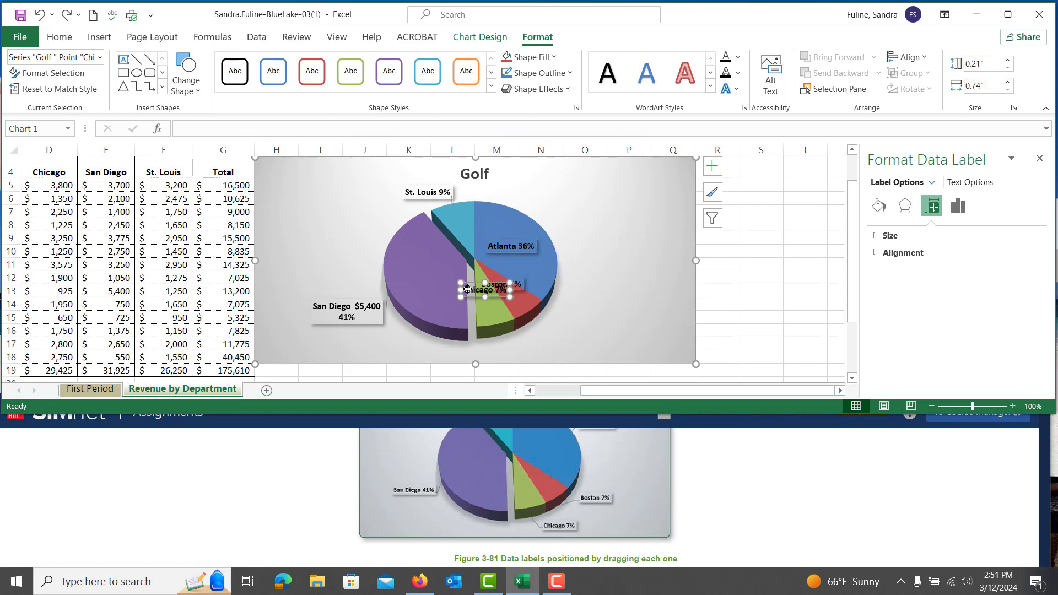
pyautogui.moveTo(468, 282); pyautogui.dragTo(507, 338)
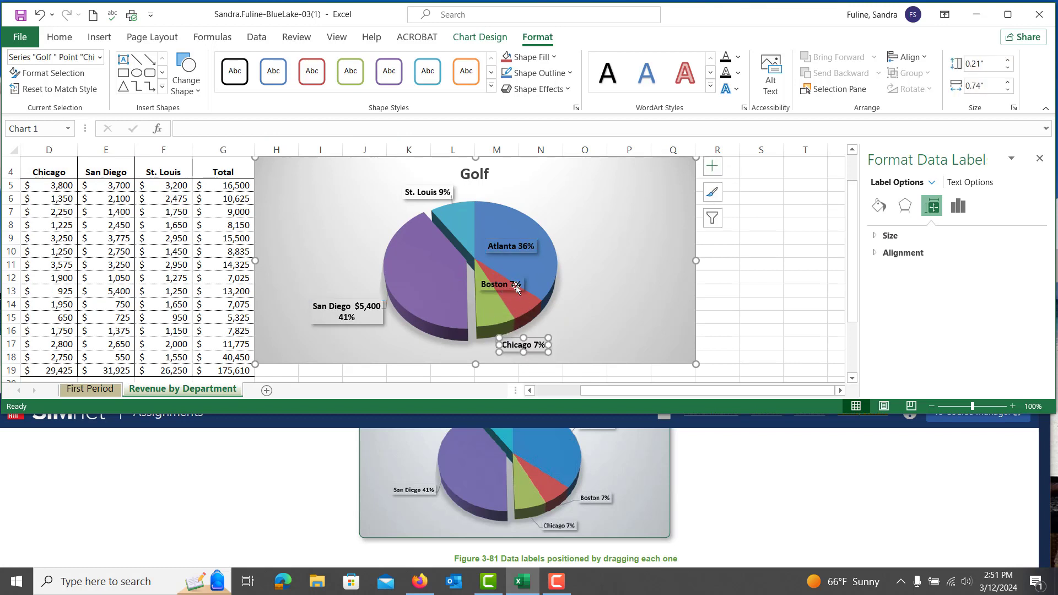
pyautogui.click(511, 283)
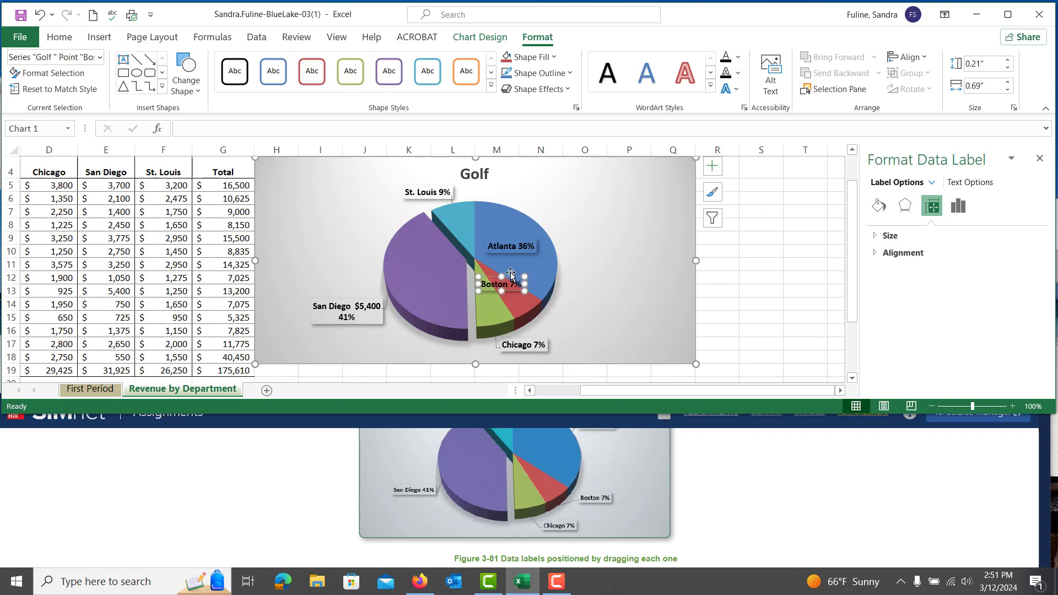
pyautogui.moveTo(511, 274); pyautogui.dragTo(580, 311)
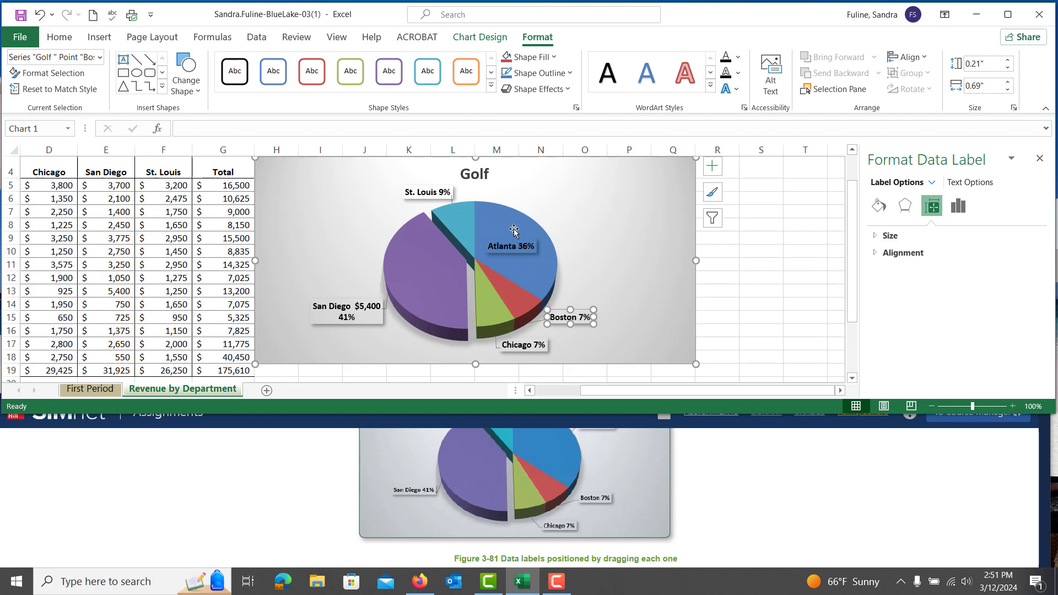
# - Move the Atlanta data label outside the pie to its upper right and shift the St. Louis label slightly farther left
pyautogui.click(520, 246)
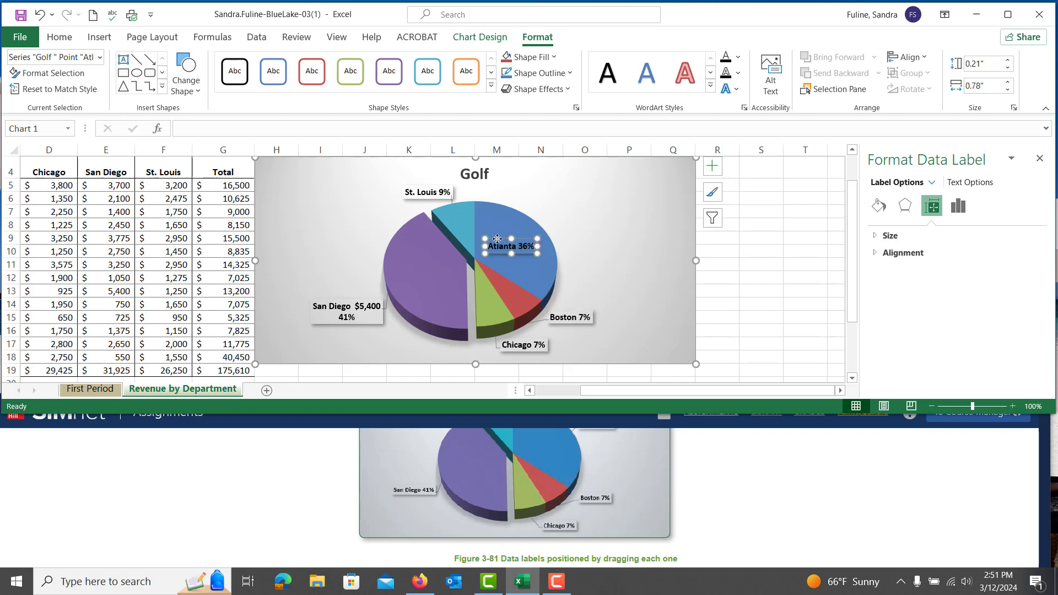
pyautogui.moveTo(498, 240); pyautogui.dragTo(578, 226)
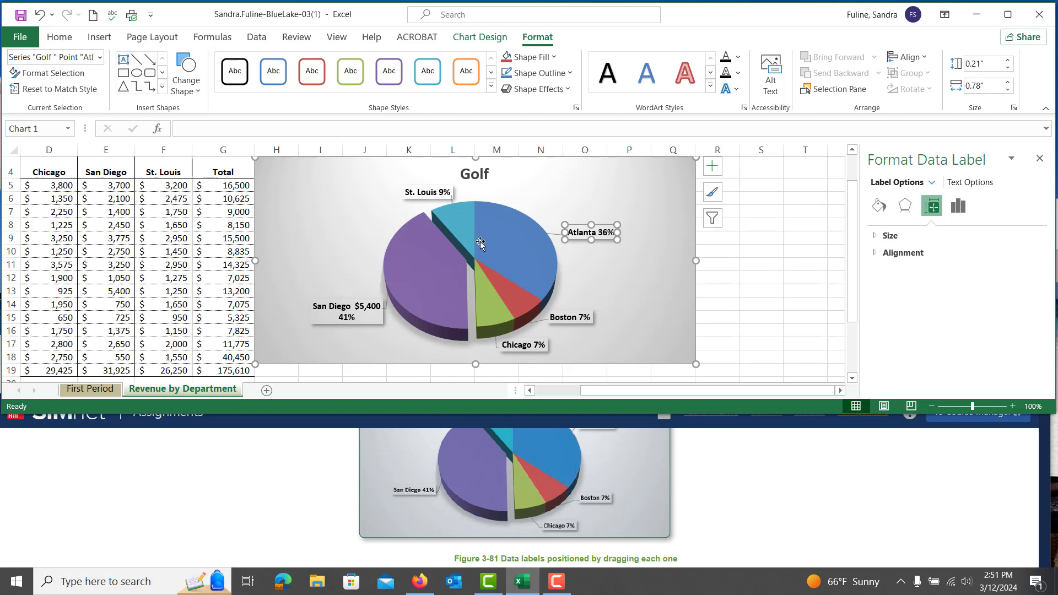
pyautogui.click(409, 190)
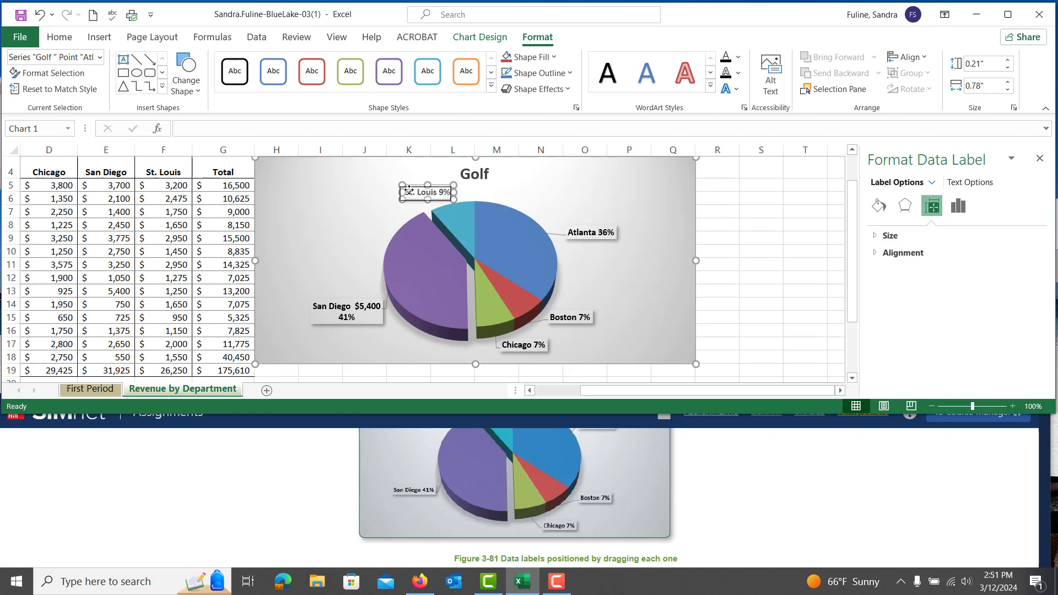
pyautogui.moveTo(409, 190); pyautogui.dragTo(392, 189)
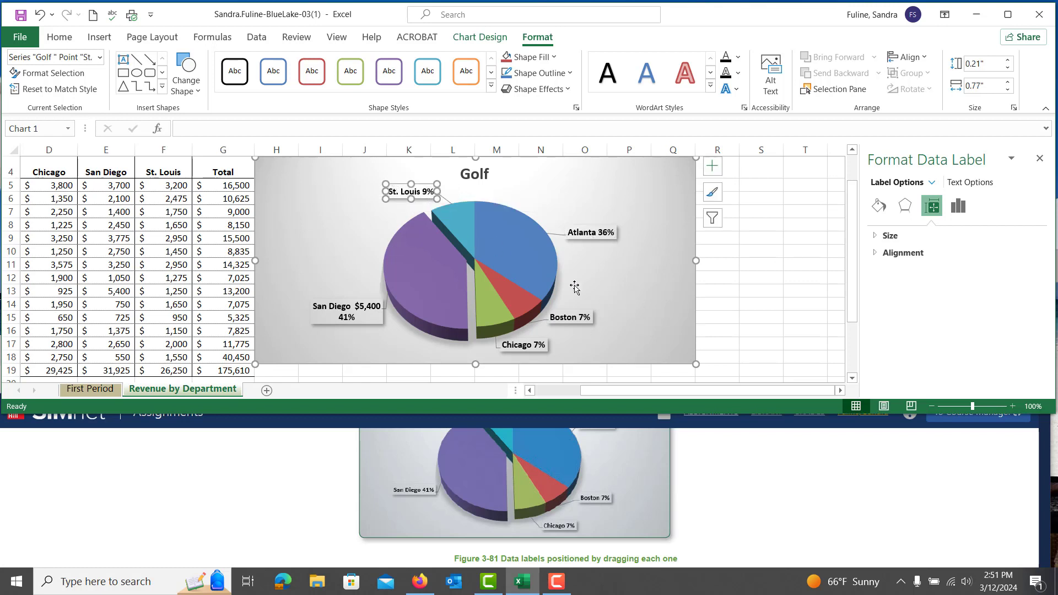
# - Check the next instructions in the SIMnet browser window, and insert a clustered bar chart from the city totals in cells A22:B26
pyautogui.click(742, 499)
pyautogui.scroll(3, 742, 499)
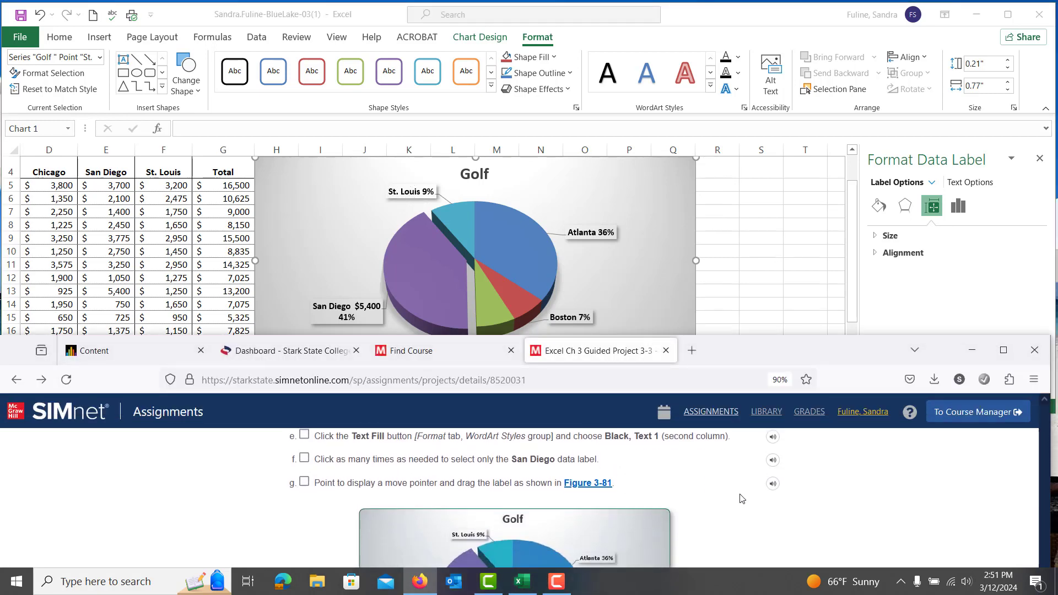
pyautogui.scroll(-5, 742, 498)
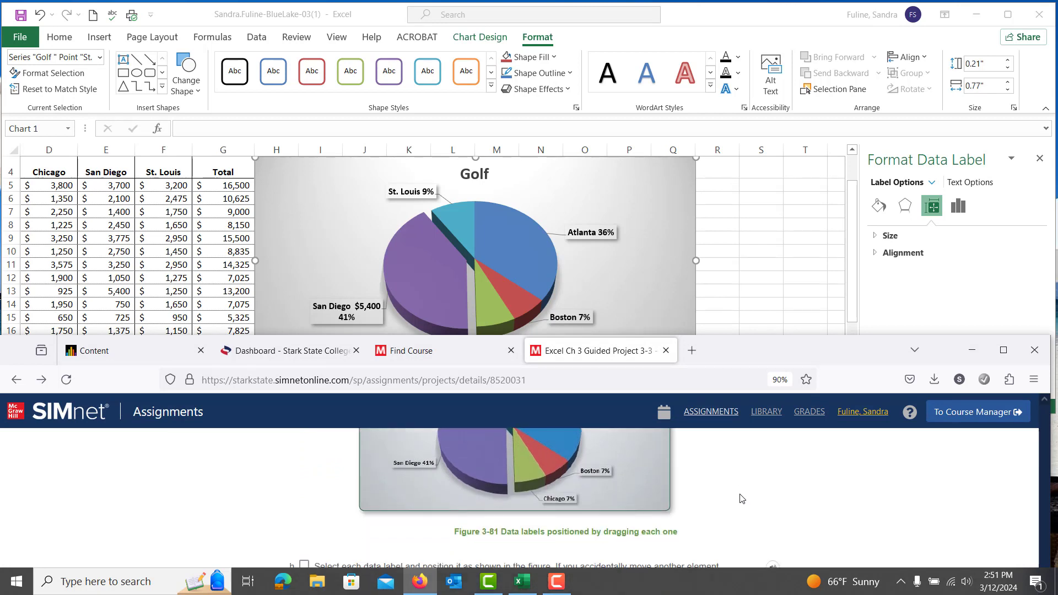
pyautogui.scroll(-5, 742, 499)
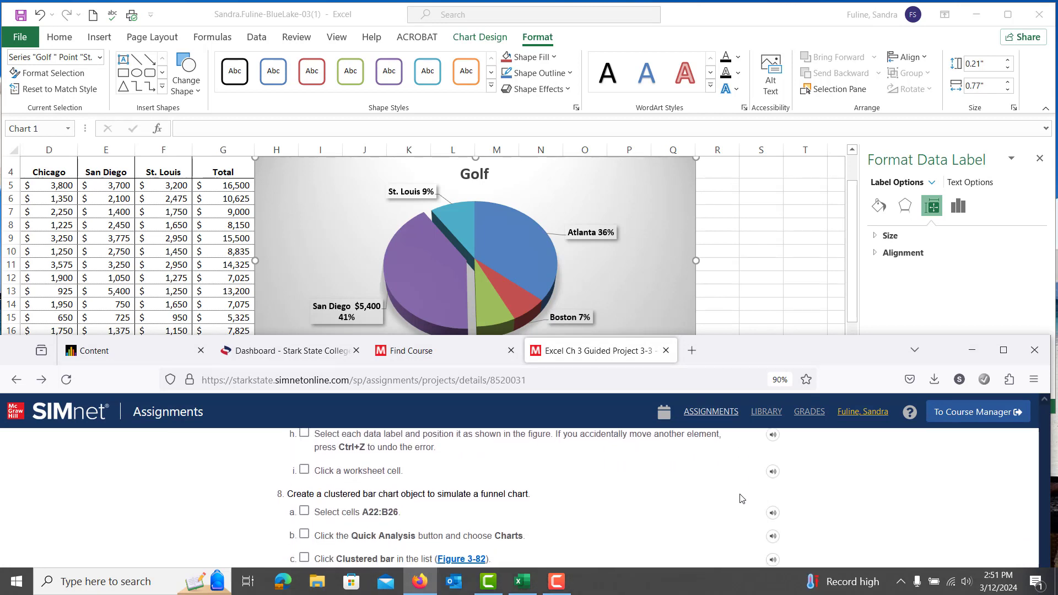
pyautogui.scroll(-2, 742, 499)
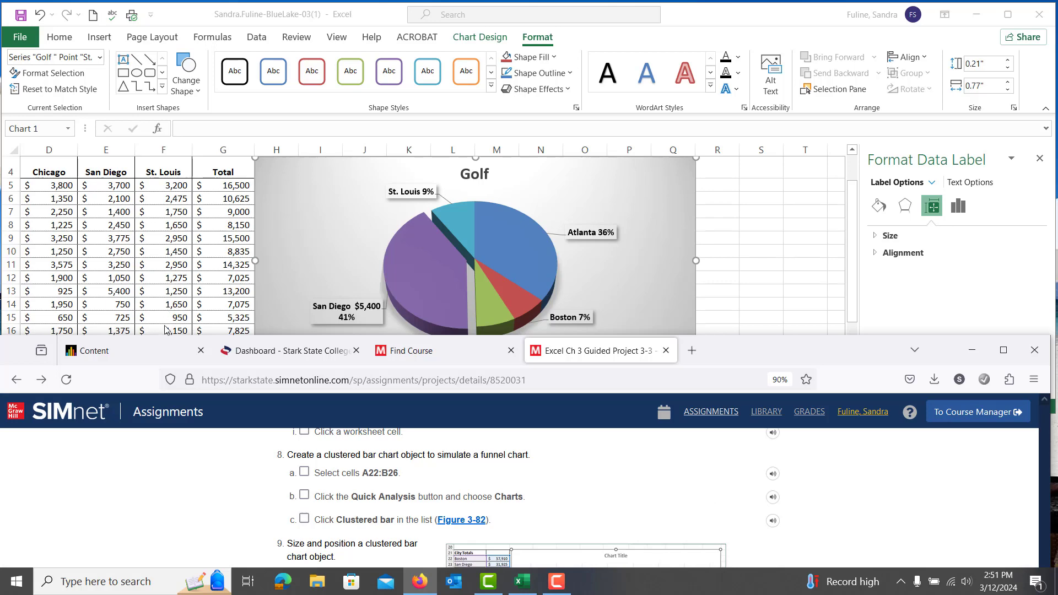
pyautogui.click(142, 275)
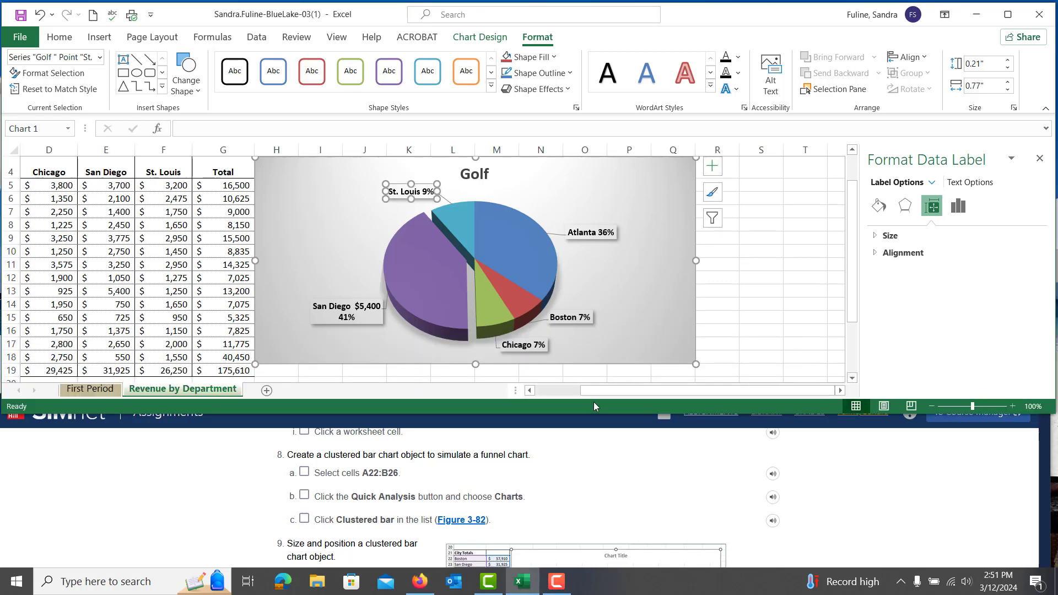
pyautogui.moveTo(600, 394); pyautogui.dragTo(528, 395)
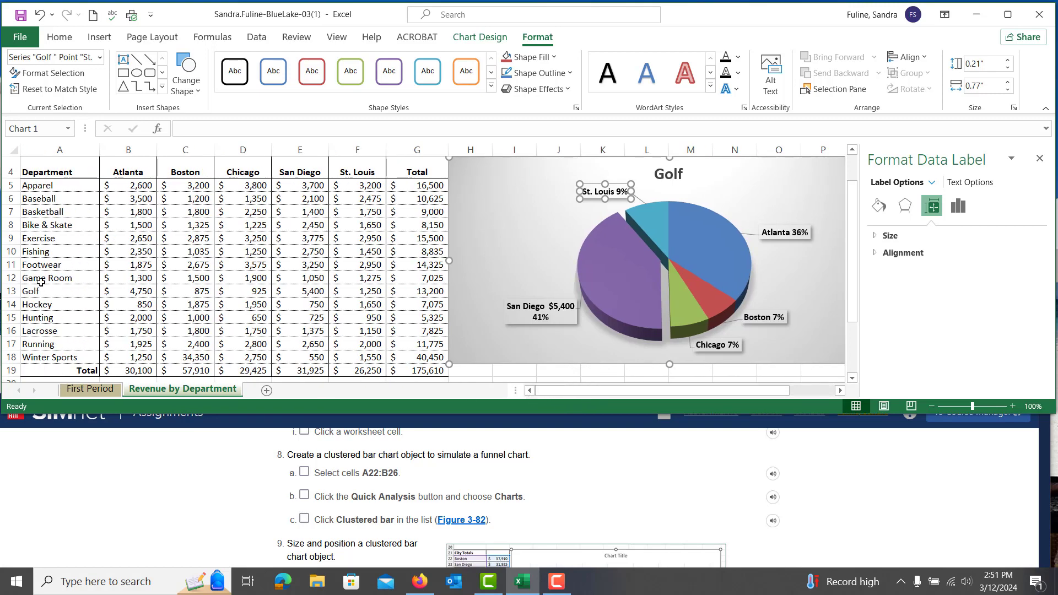
pyautogui.moveTo(39, 281); pyautogui.dragTo(83, 339)
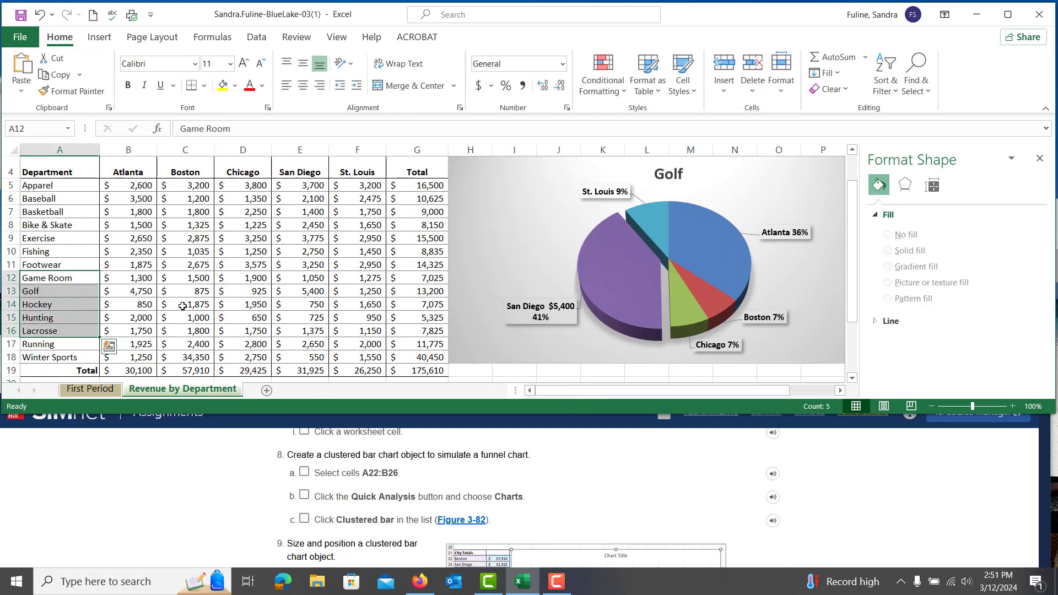
pyautogui.scroll(-3, 184, 305)
pyautogui.moveTo(65, 298); pyautogui.dragTo(120, 348)
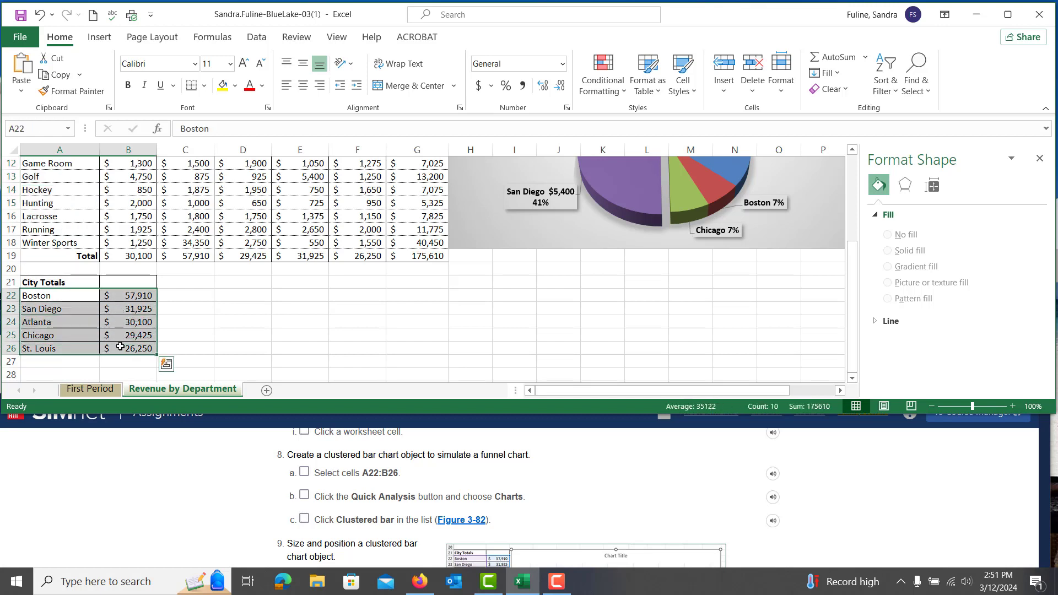
pyautogui.click(165, 367)
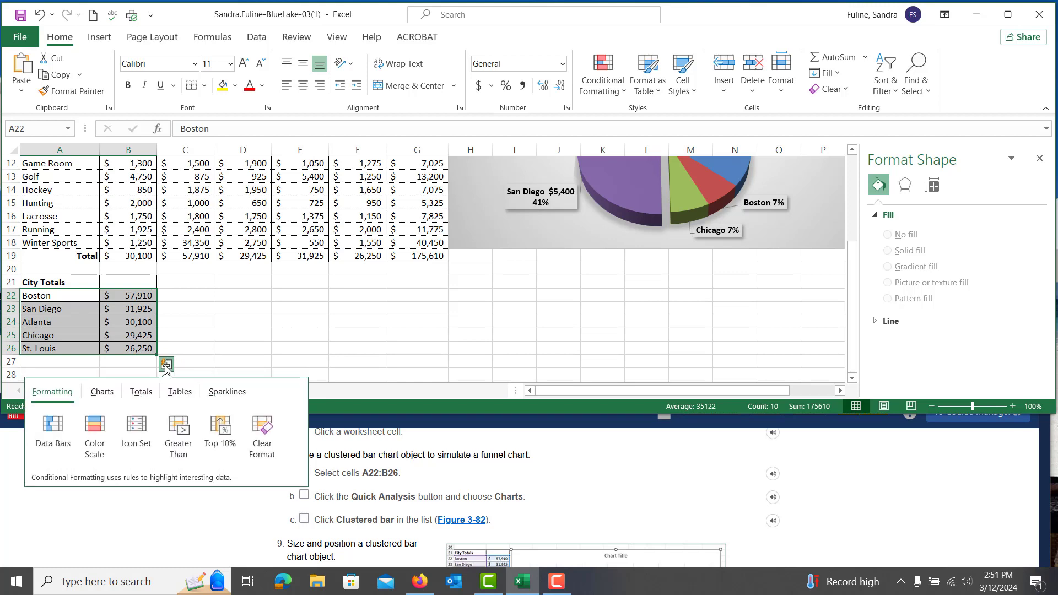
pyautogui.click(103, 395)
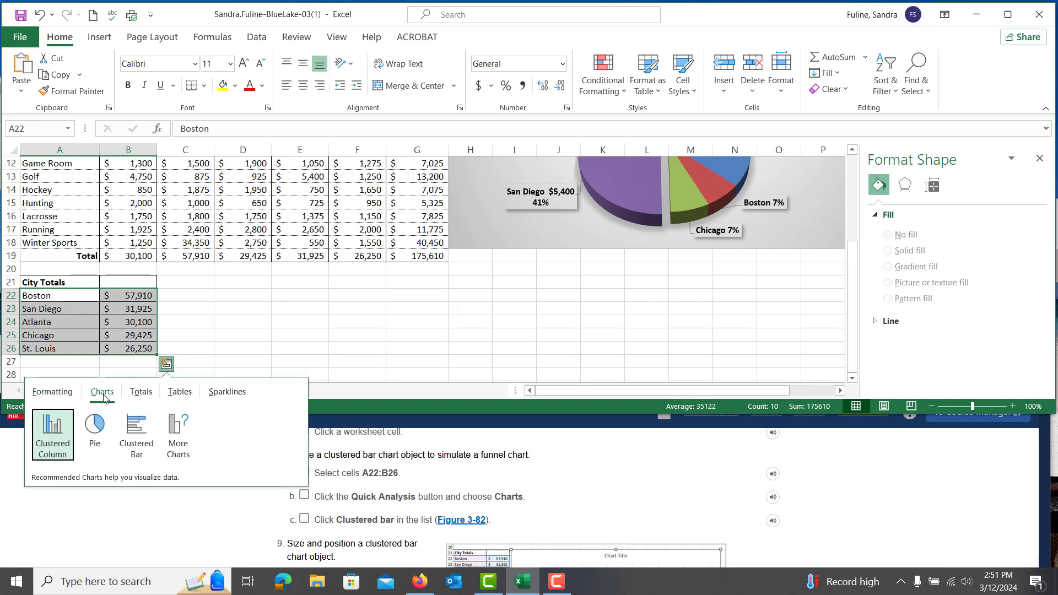
pyautogui.click(137, 434)
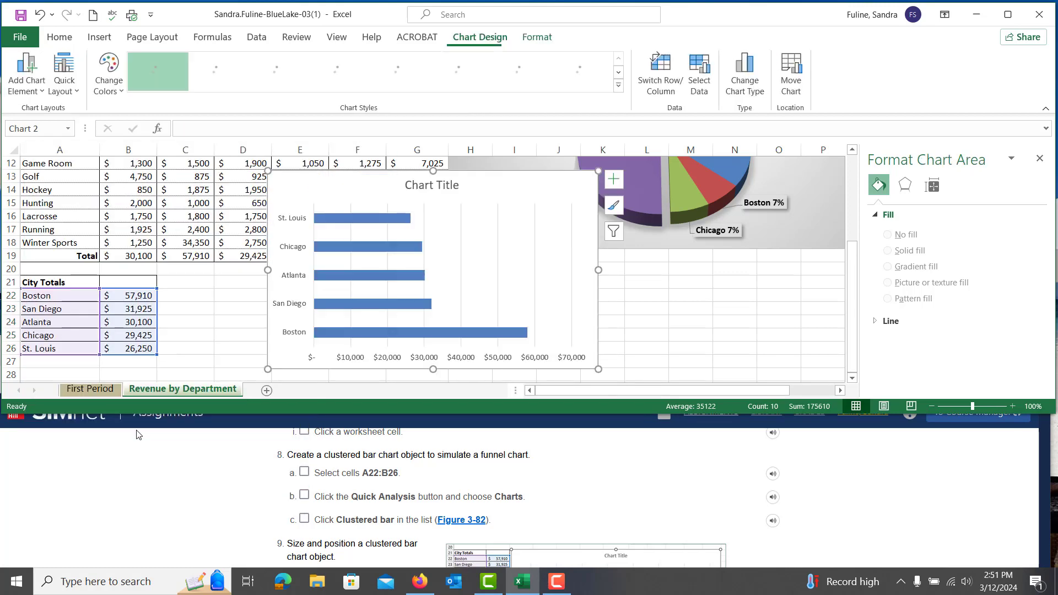
# - Position the clustered bar chart with its top-left corner at cell C21, extending its left edge to the start of column C
pyautogui.scroll(-2, 475, 500)
pyautogui.scroll(-3, 475, 500)
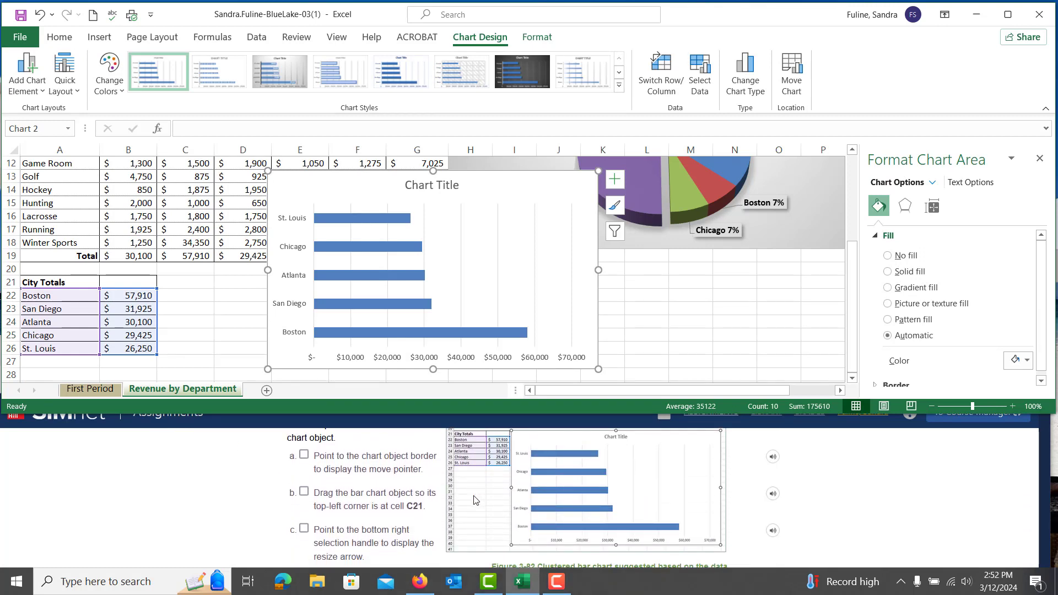
pyautogui.scroll(-2, 475, 500)
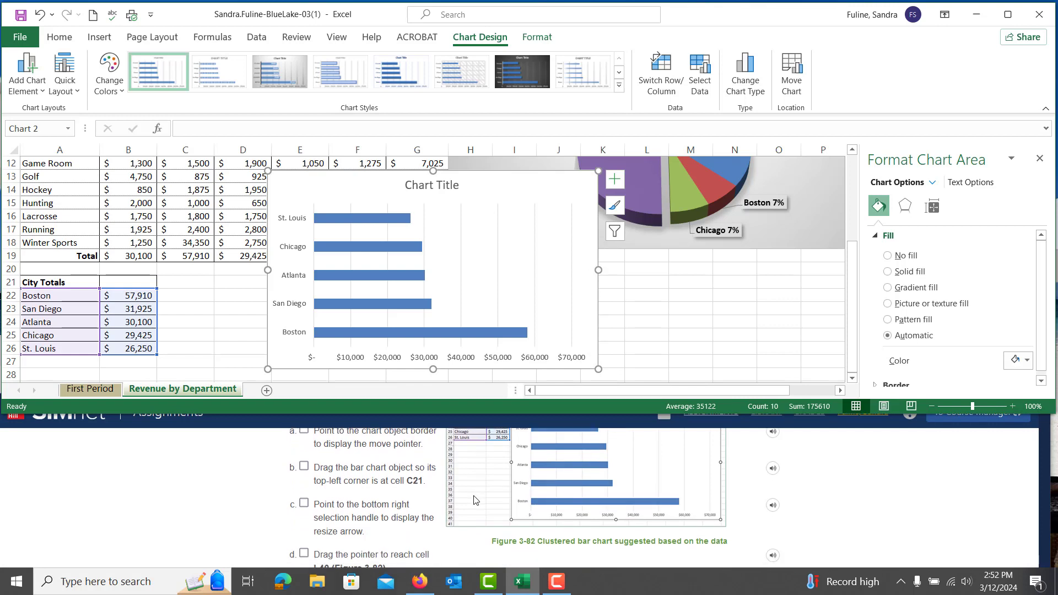
pyautogui.scroll(-1, 475, 500)
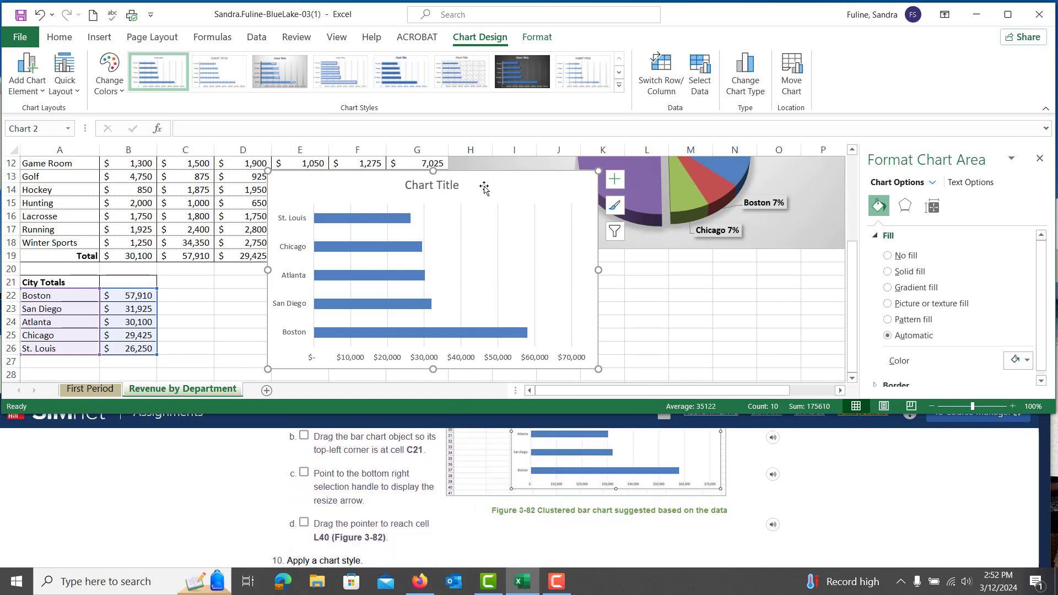
pyautogui.moveTo(484, 188); pyautogui.dragTo(384, 292)
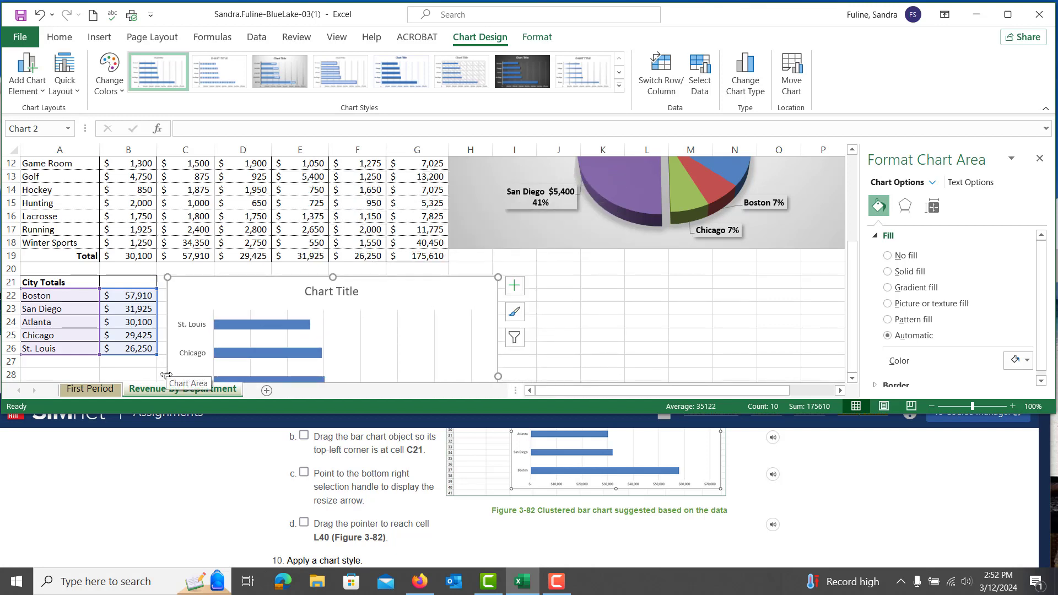
pyautogui.moveTo(166, 375); pyautogui.dragTo(159, 378)
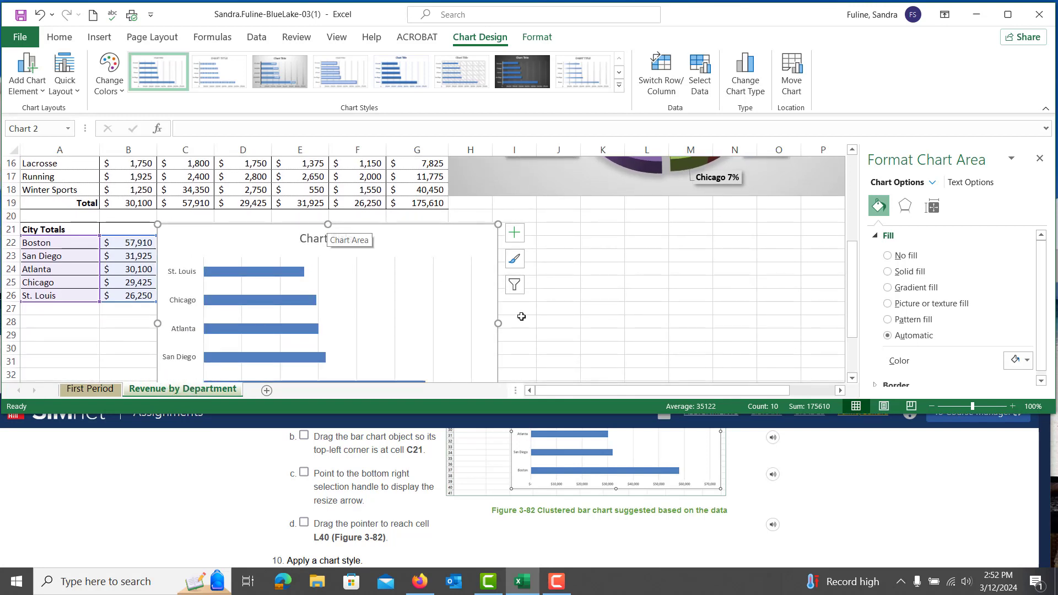
# - Resize the bar chart so that its bottom-right corner reaches cell L40
pyautogui.moveTo(498, 324); pyautogui.dragTo(654, 320)
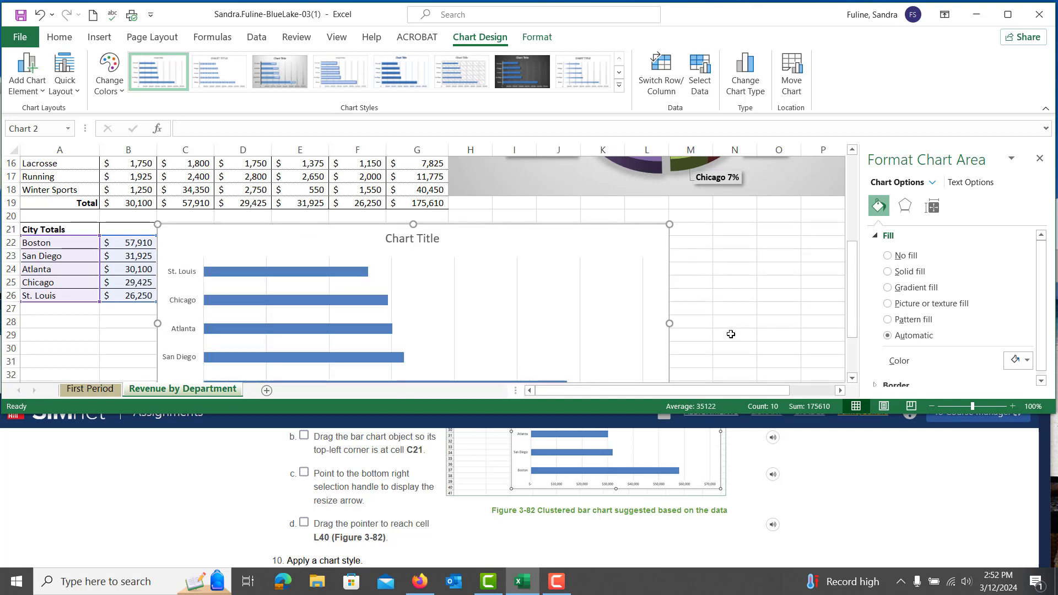
pyautogui.scroll(-3, 731, 335)
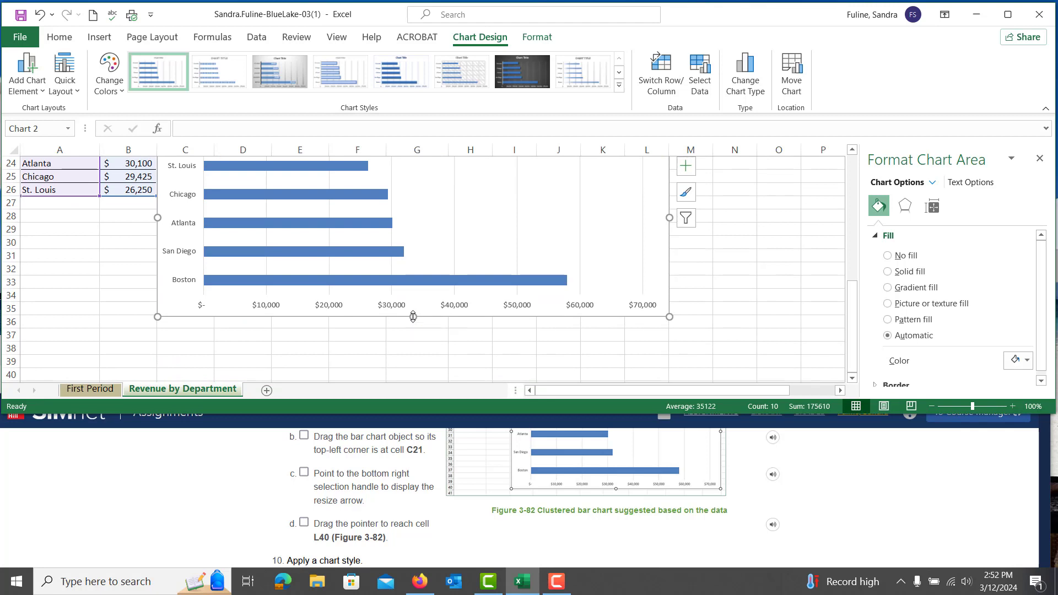
pyautogui.moveTo(414, 317); pyautogui.dragTo(416, 378)
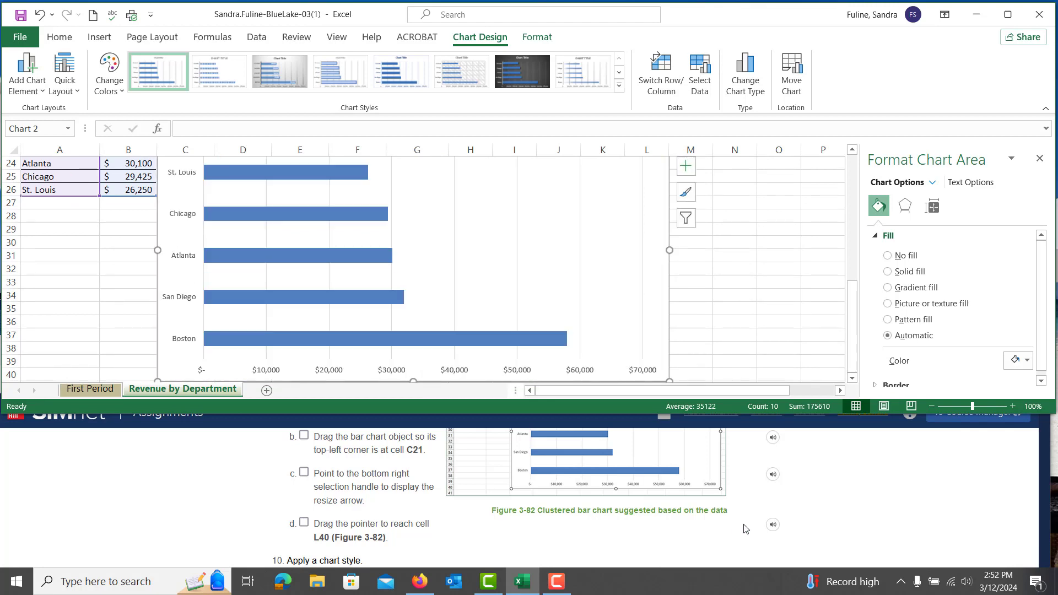
# - Apply chart Style 3 to the bar chart and set the font size of its data labels to 16
pyautogui.scroll(-3, 746, 529)
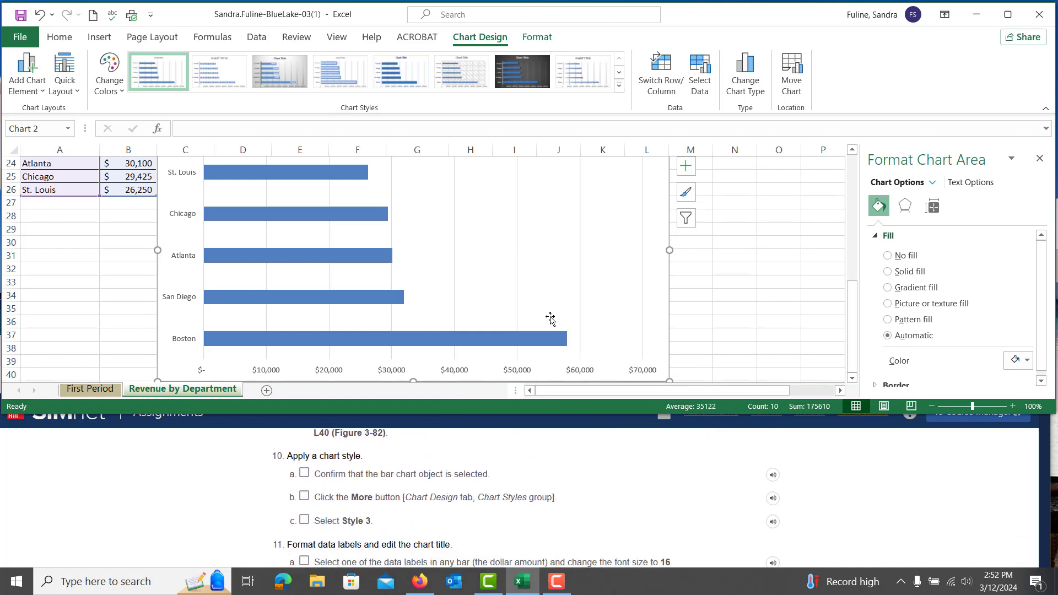
pyautogui.click(290, 66)
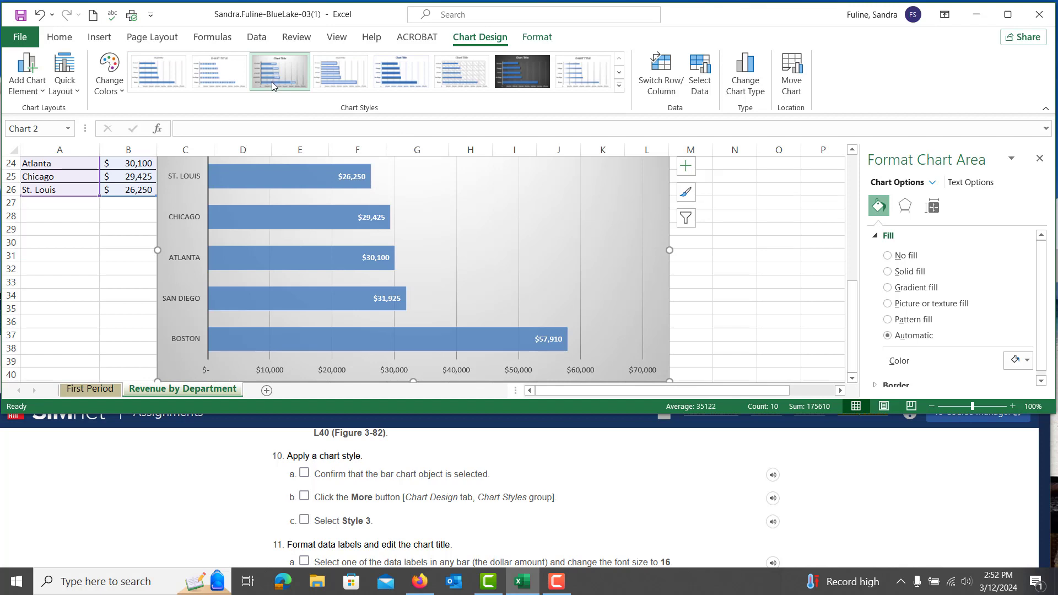
pyautogui.scroll(-1, 622, 502)
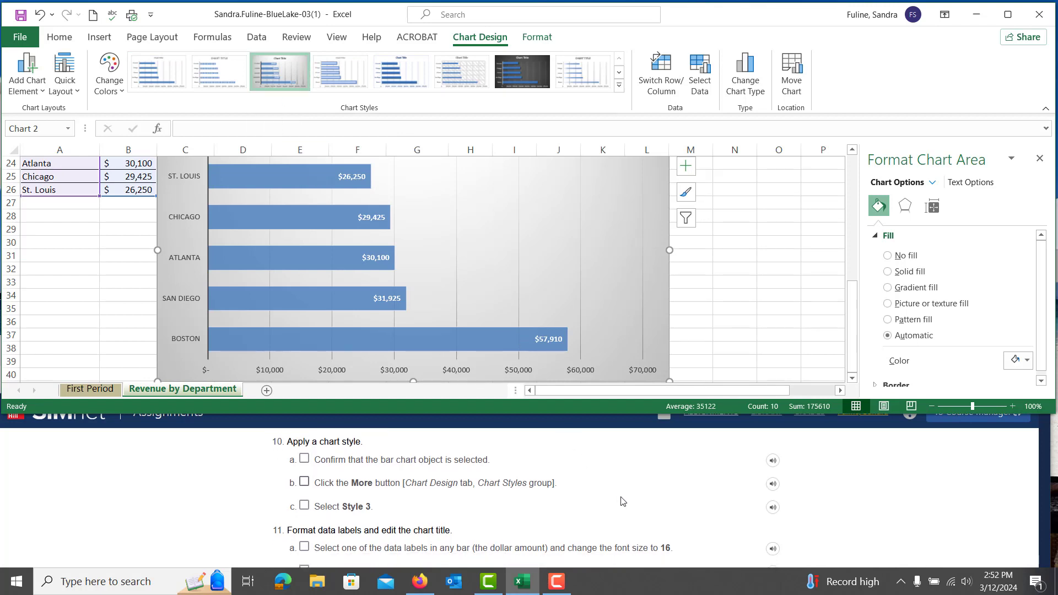
pyautogui.scroll(-3, 622, 501)
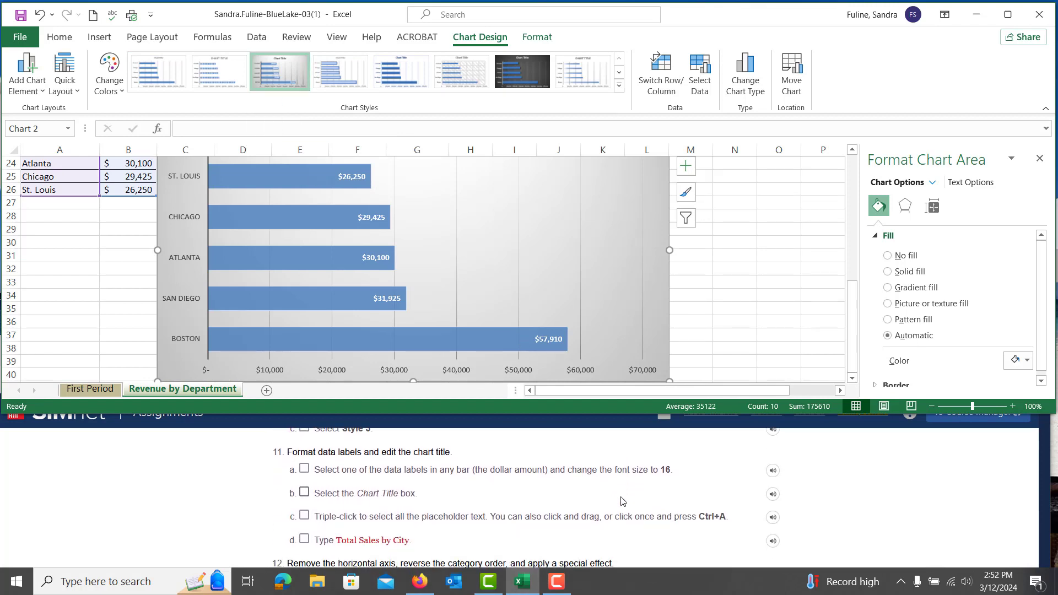
pyautogui.click(346, 176)
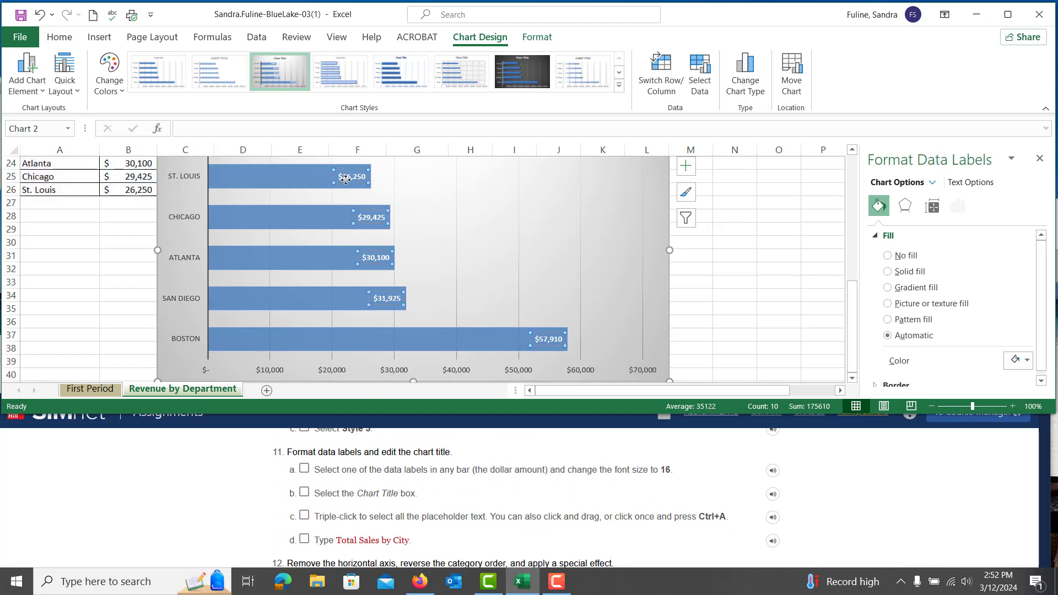
pyautogui.click(58, 38)
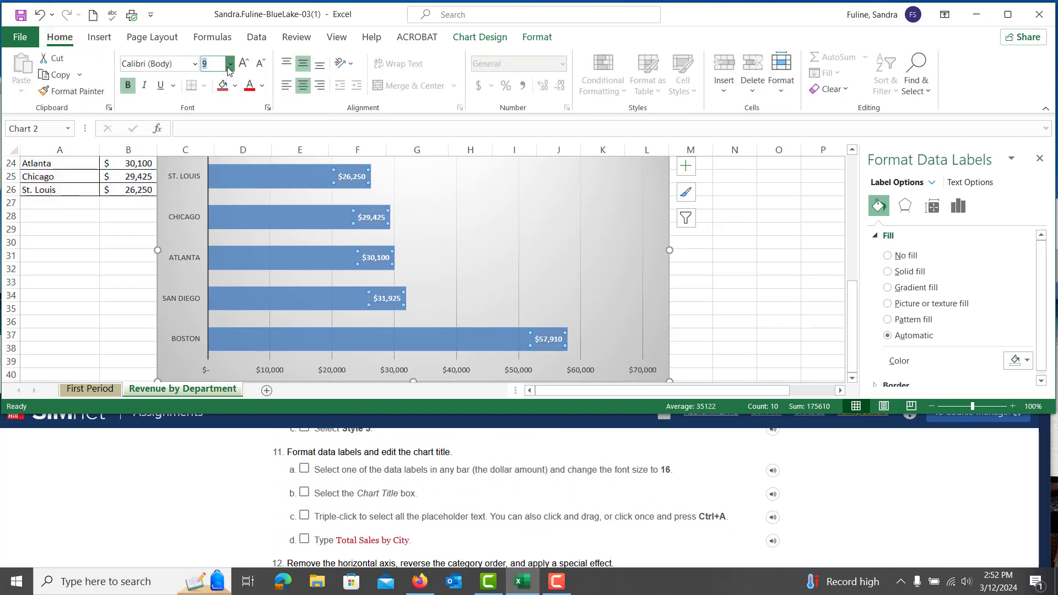
pyautogui.click(230, 64)
pyautogui.click(215, 198)
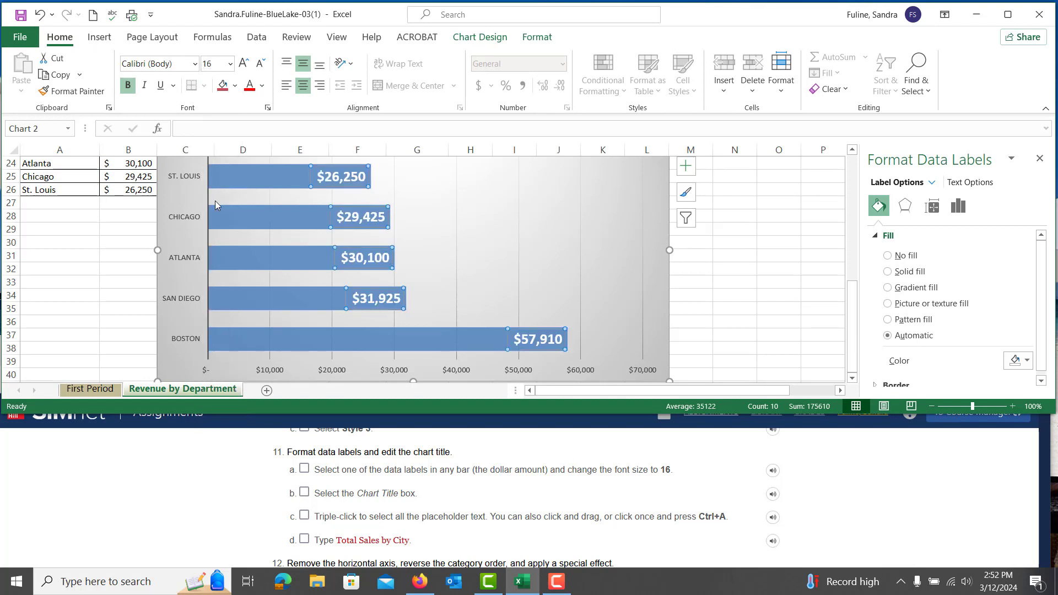
pyautogui.scroll(3, 560, 257)
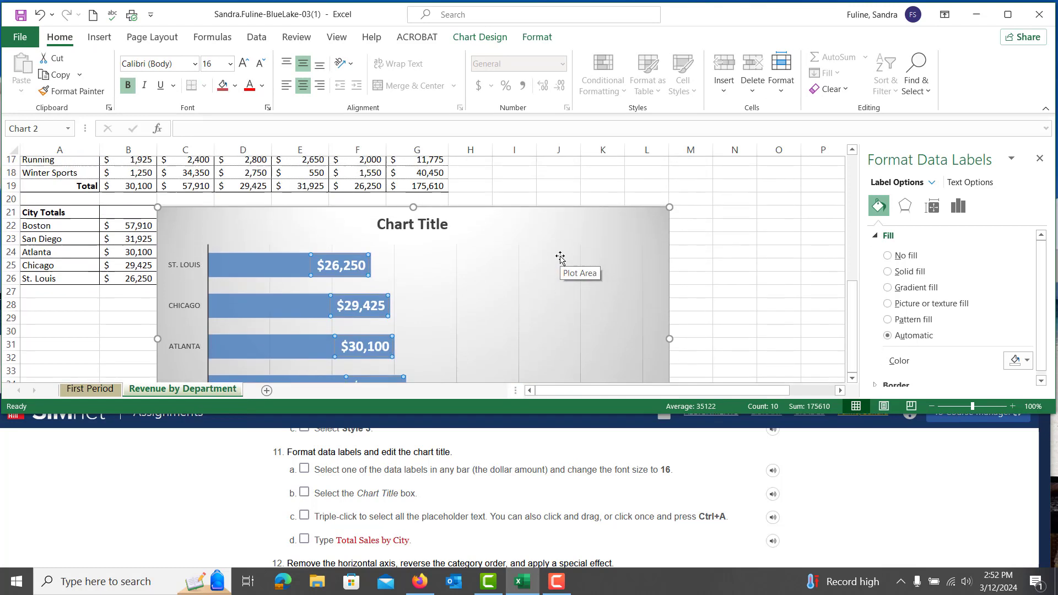
# - Replace the bar chart's placeholder title with "Total Sales by City"
pyautogui.click(419, 256)
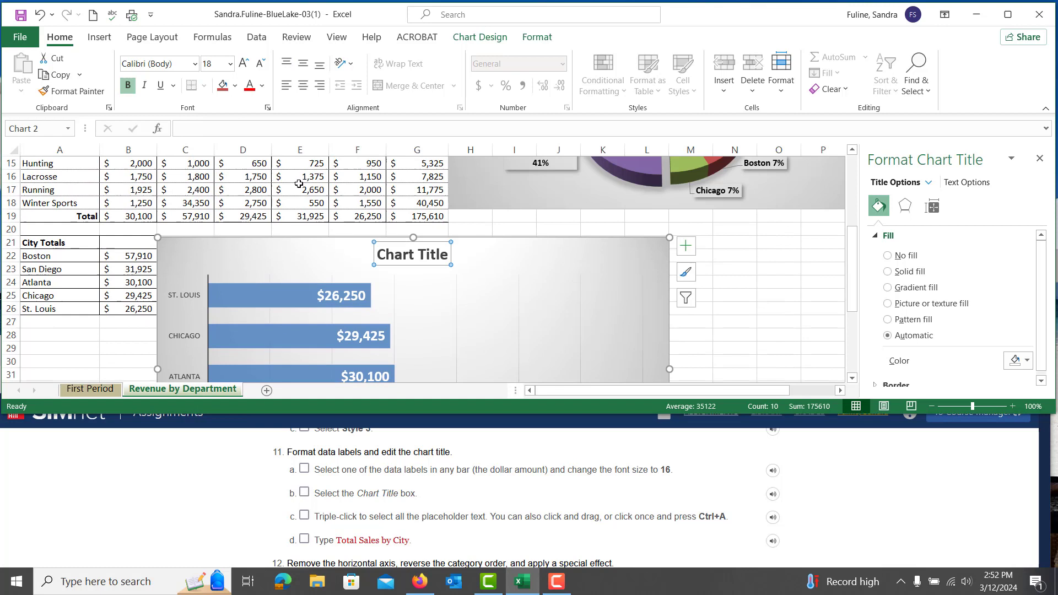
pyautogui.click(271, 128)
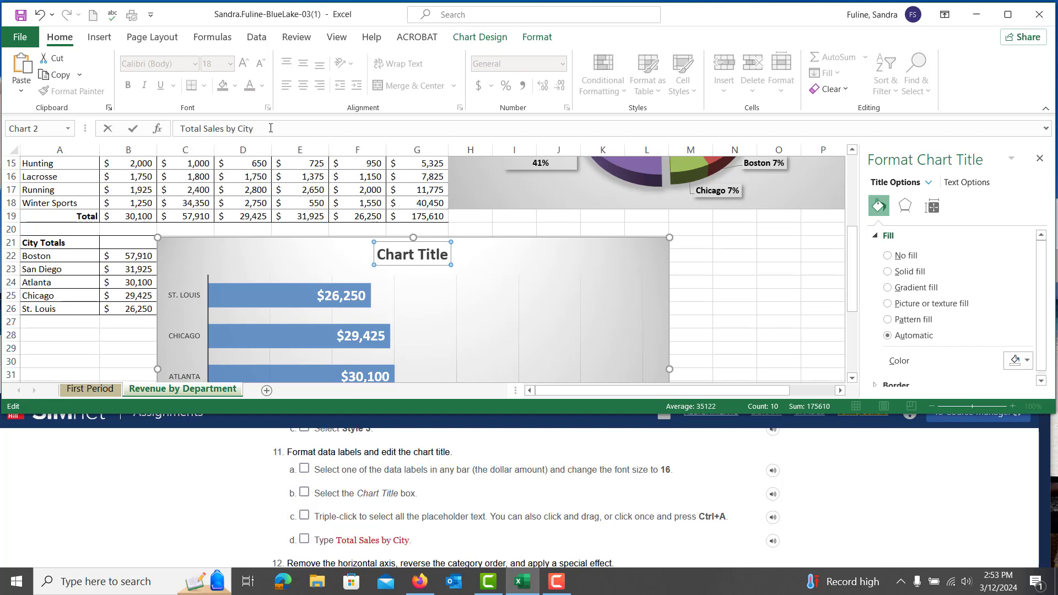
pyautogui.scroll(-2, 409, 477)
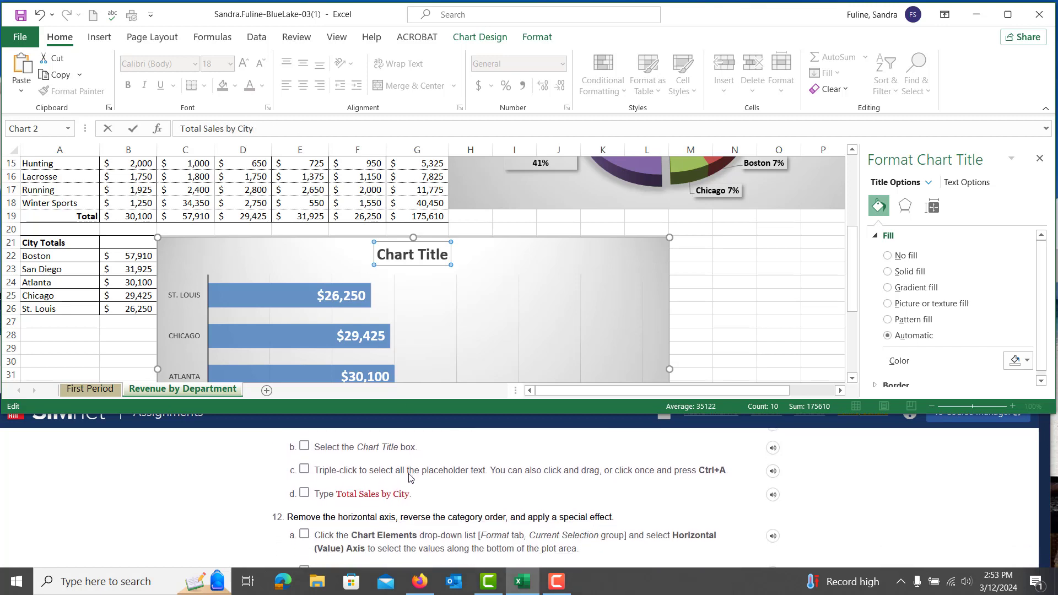
pyautogui.scroll(-3, 409, 477)
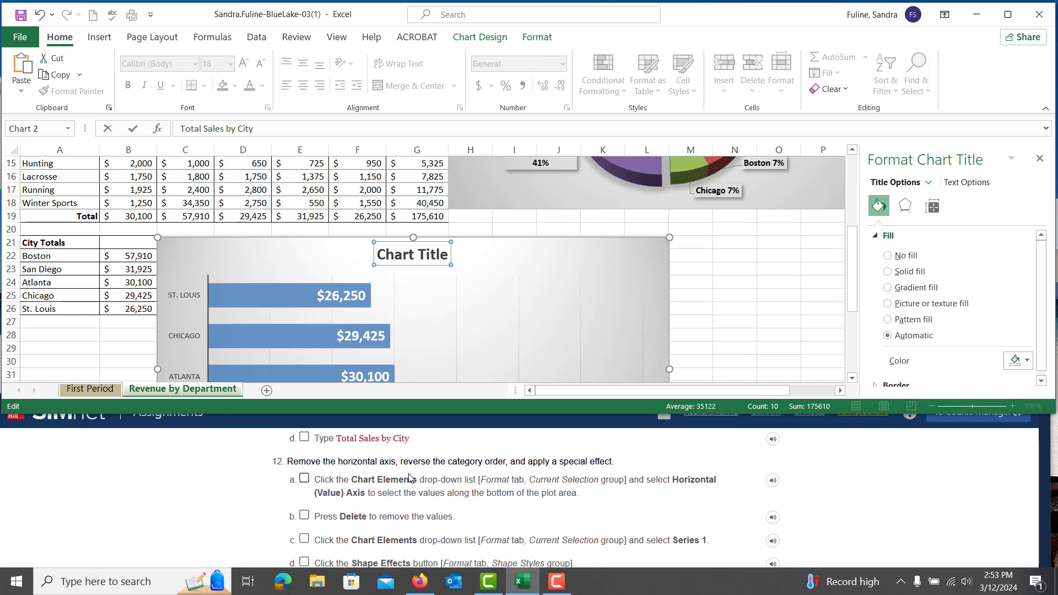
pyautogui.click(533, 38)
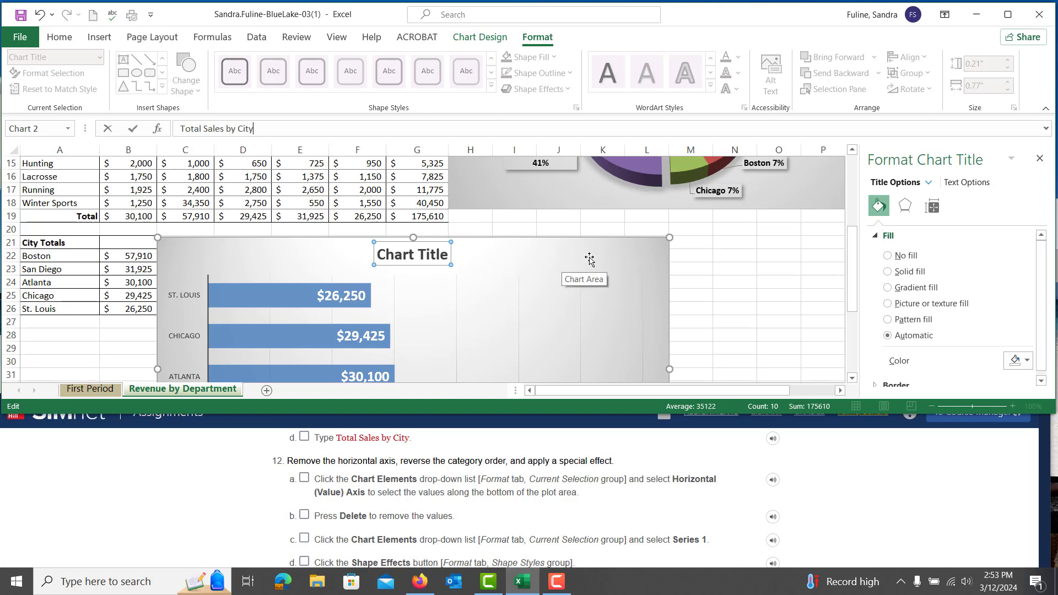
pyautogui.press('Return')
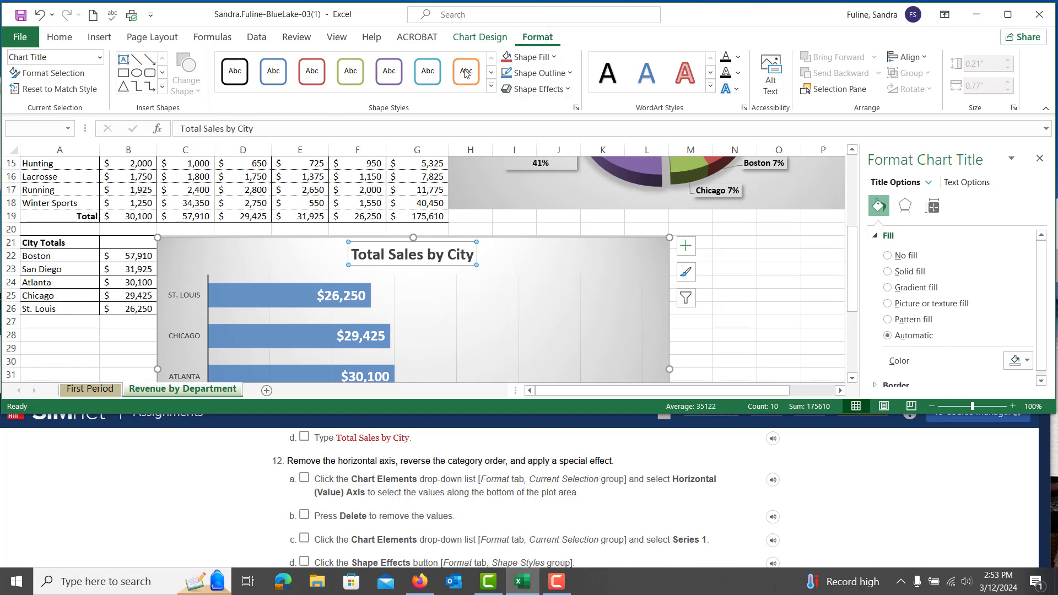
# - Select the bar chart's Horizontal (Value) Axis and delete it
pyautogui.click(99, 58)
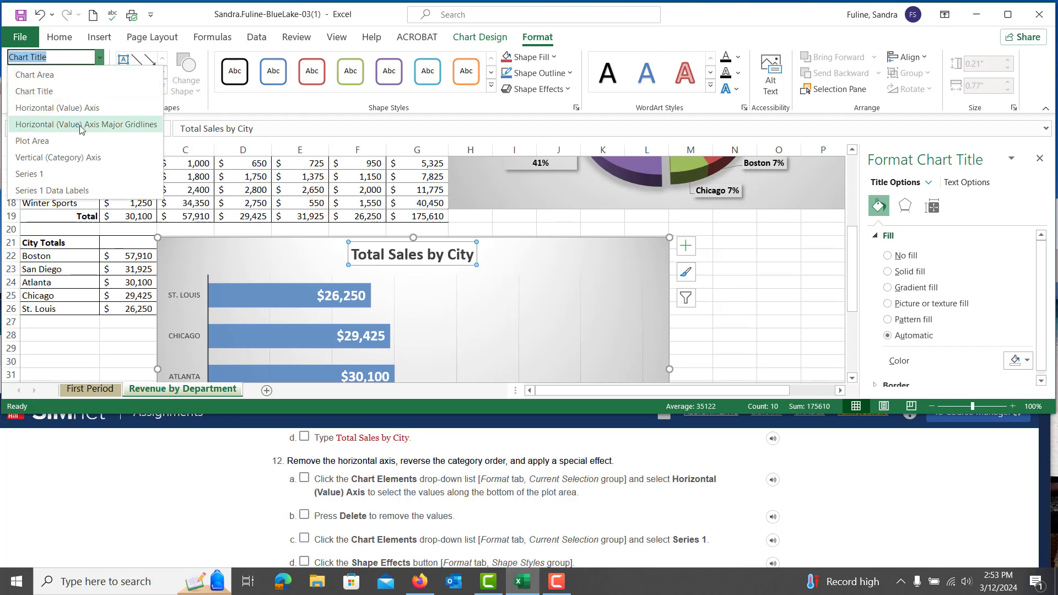
pyautogui.click(66, 108)
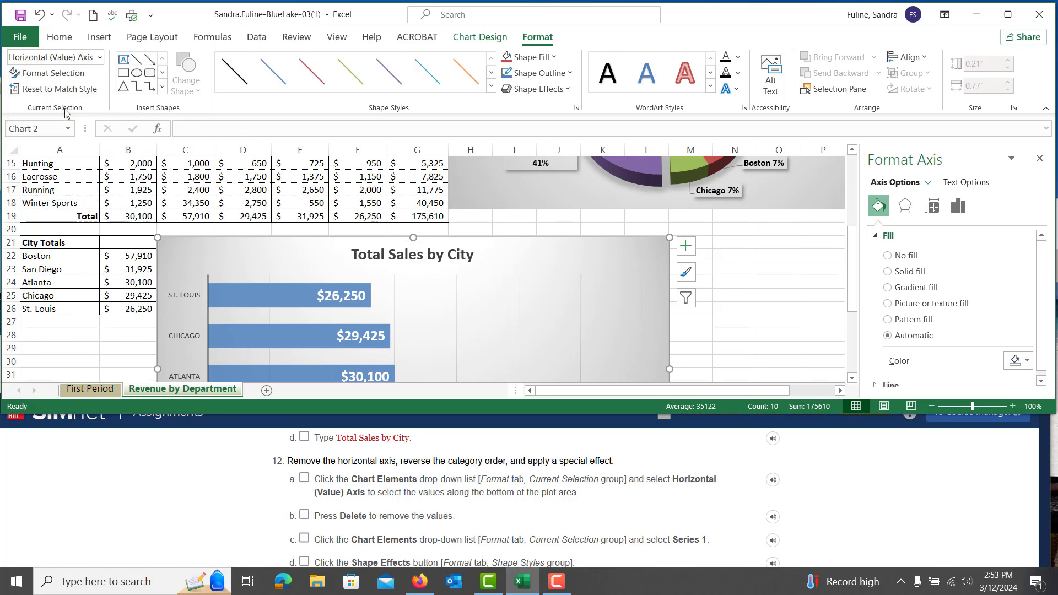
pyautogui.scroll(-5, 581, 334)
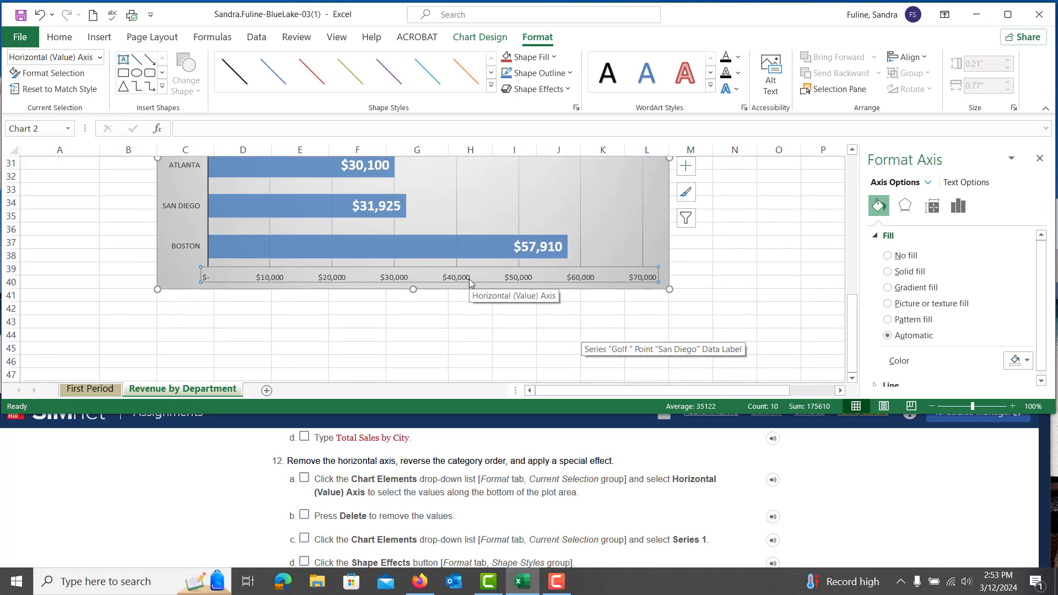
pyautogui.press('Delete')
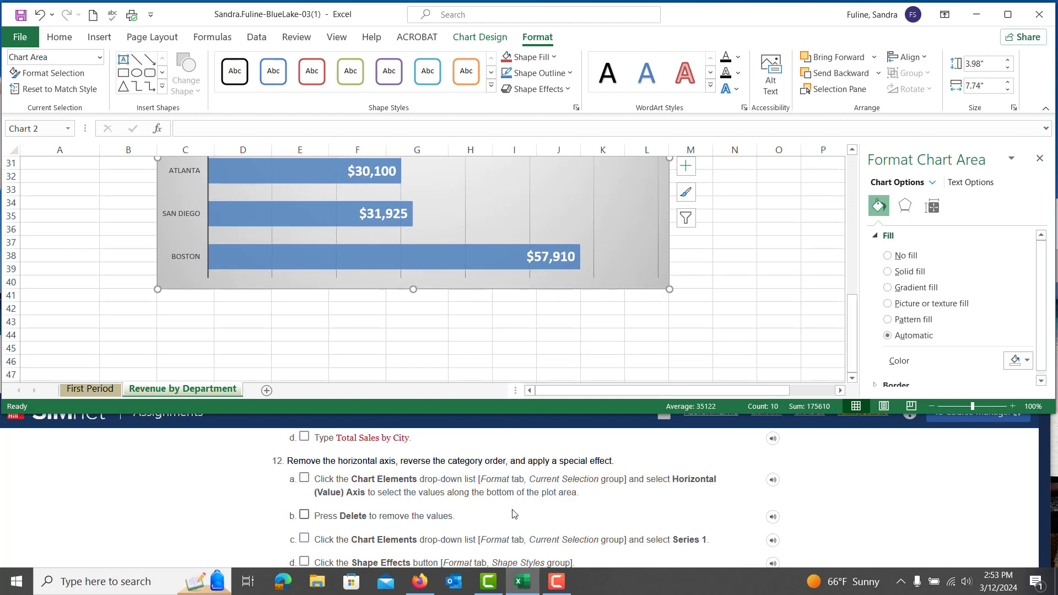
# - Apply the outer shadow effect Offset: Bottom Right to the Series 1 bars of the chart
pyautogui.click(100, 58)
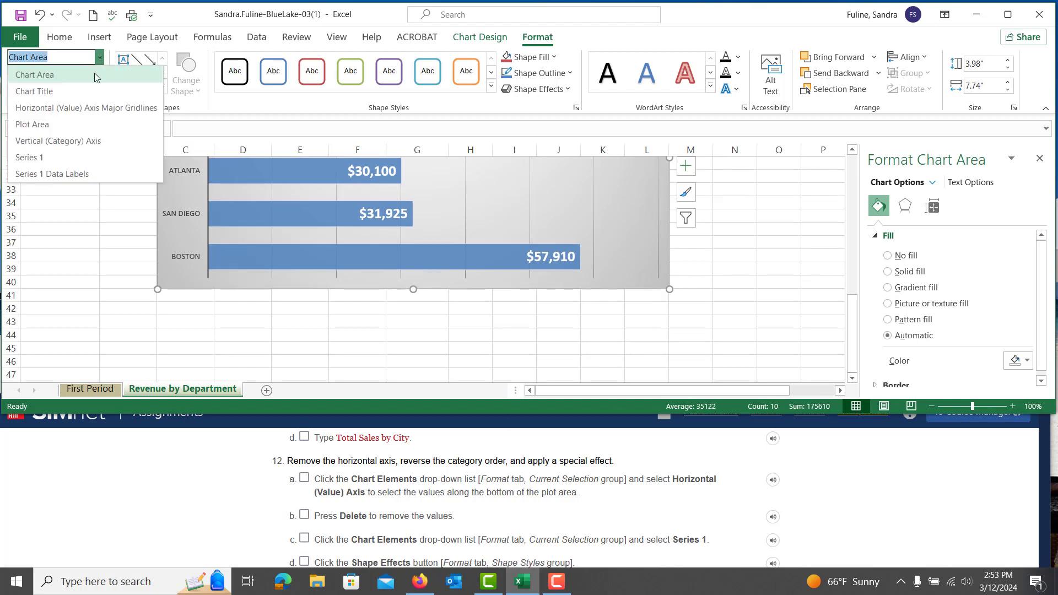
pyautogui.click(62, 158)
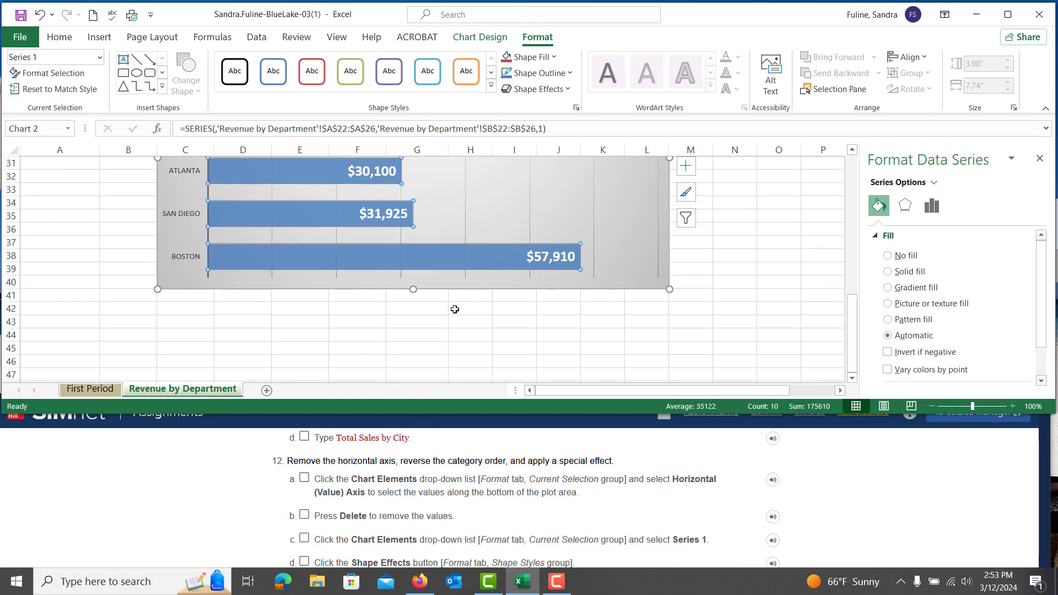
pyautogui.click(535, 89)
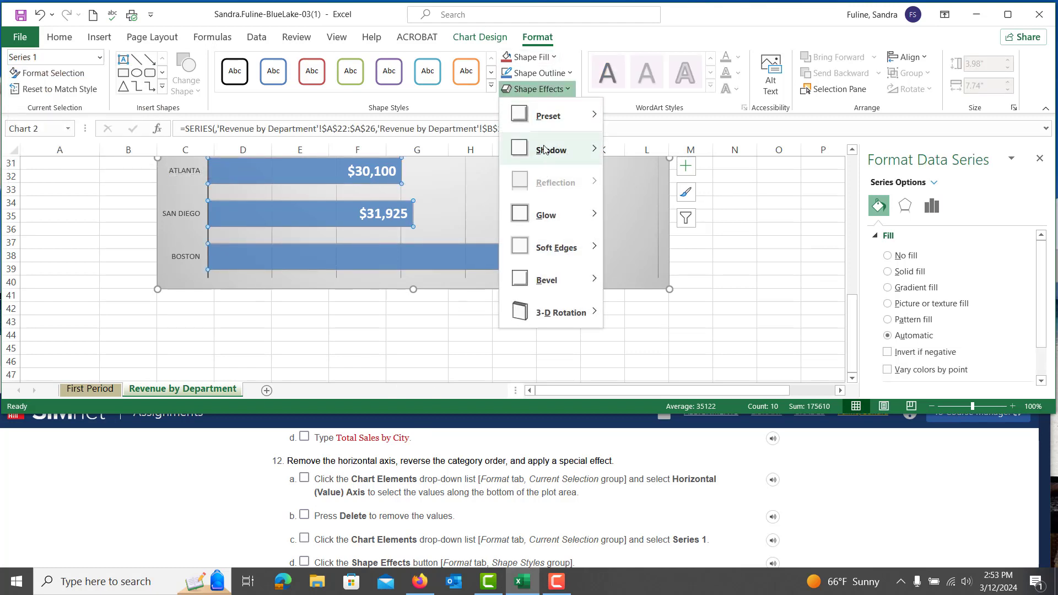
pyautogui.moveTo(544, 150)
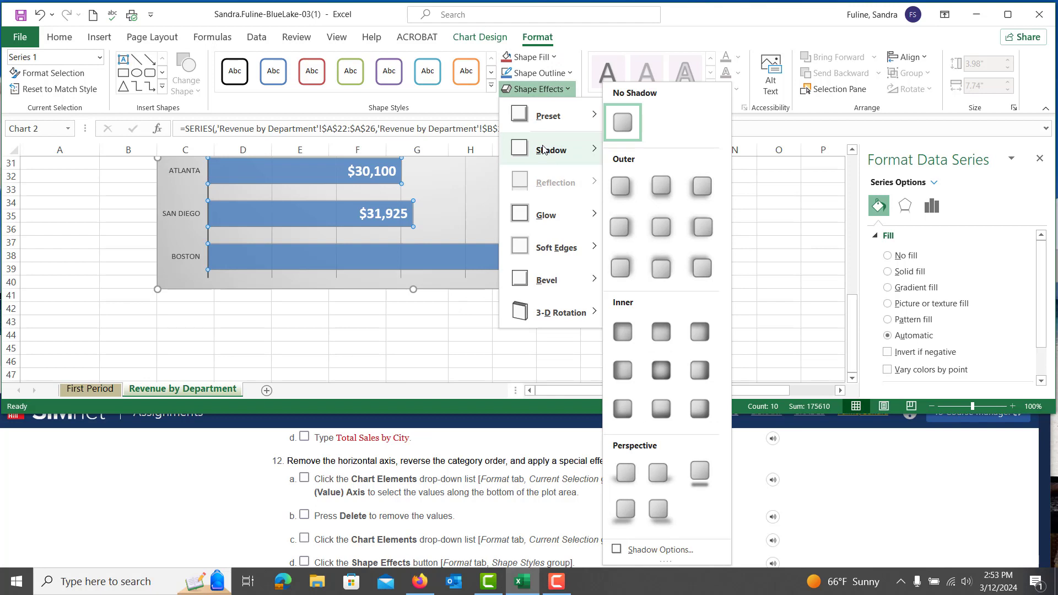
pyautogui.click(624, 190)
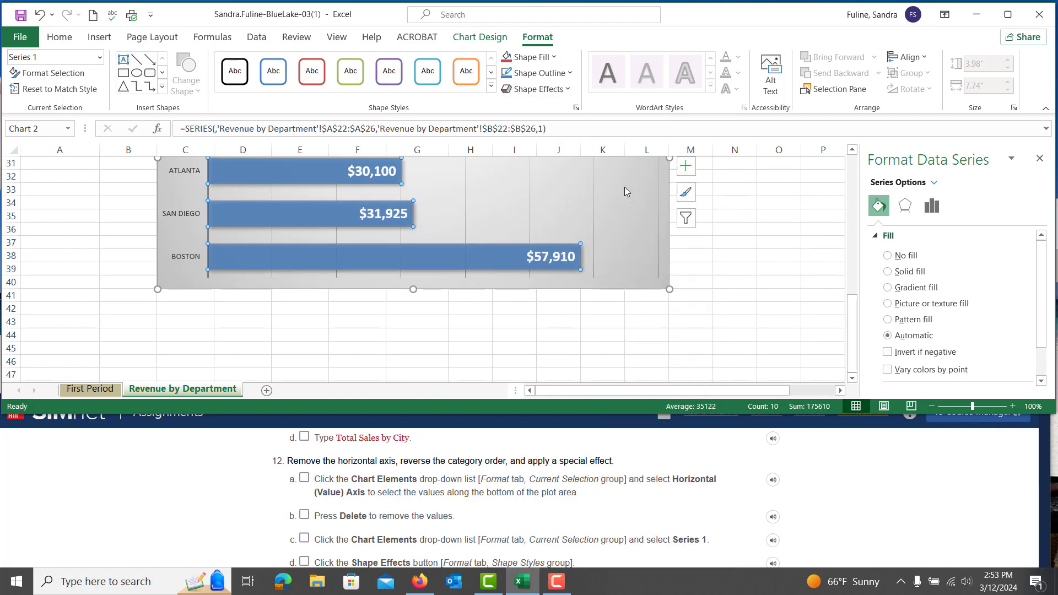
# - Format the bar chart's Vertical (Category) Axis to list its categories in reverse order
pyautogui.scroll(-2, 482, 529)
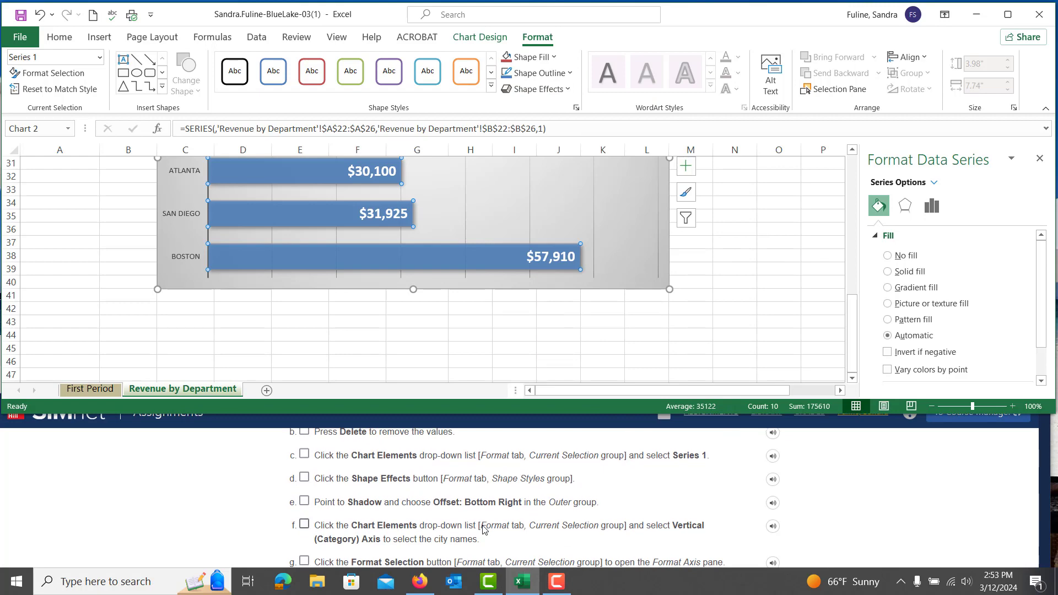
pyautogui.scroll(-2, 483, 529)
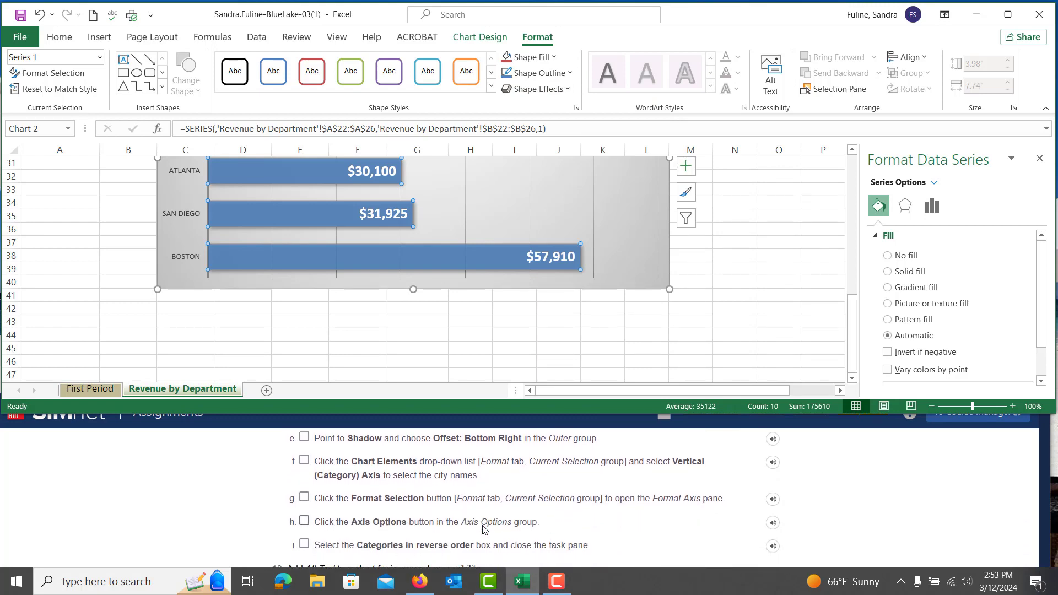
pyautogui.click(101, 58)
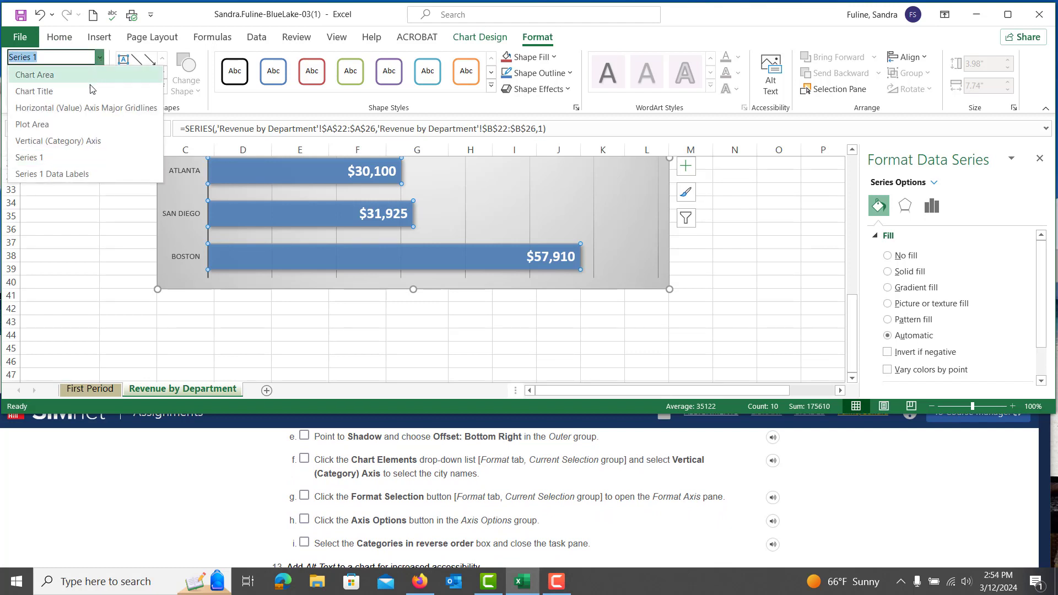
pyautogui.click(72, 141)
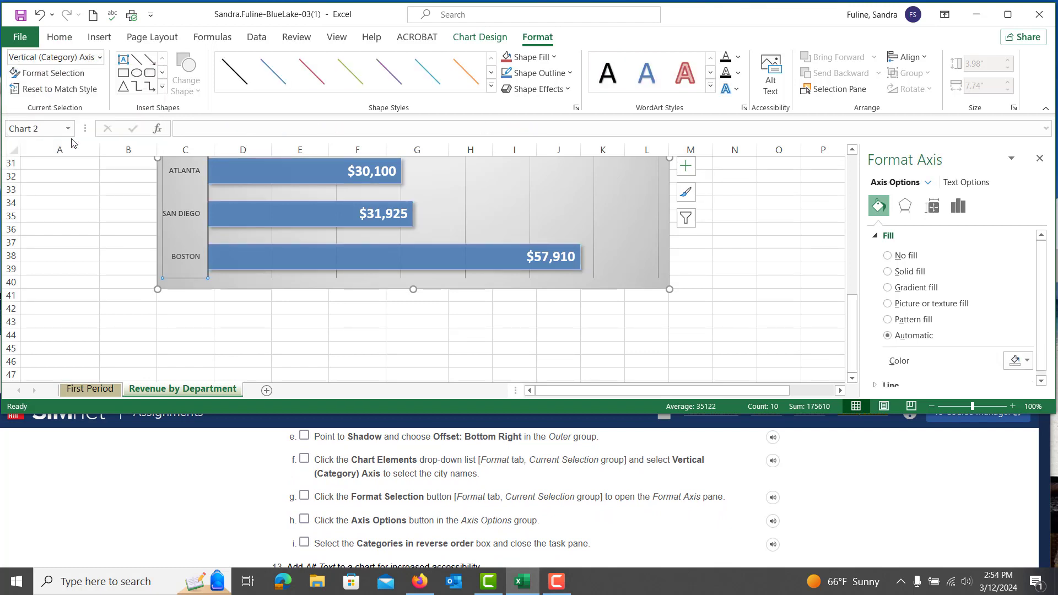
pyautogui.click(77, 76)
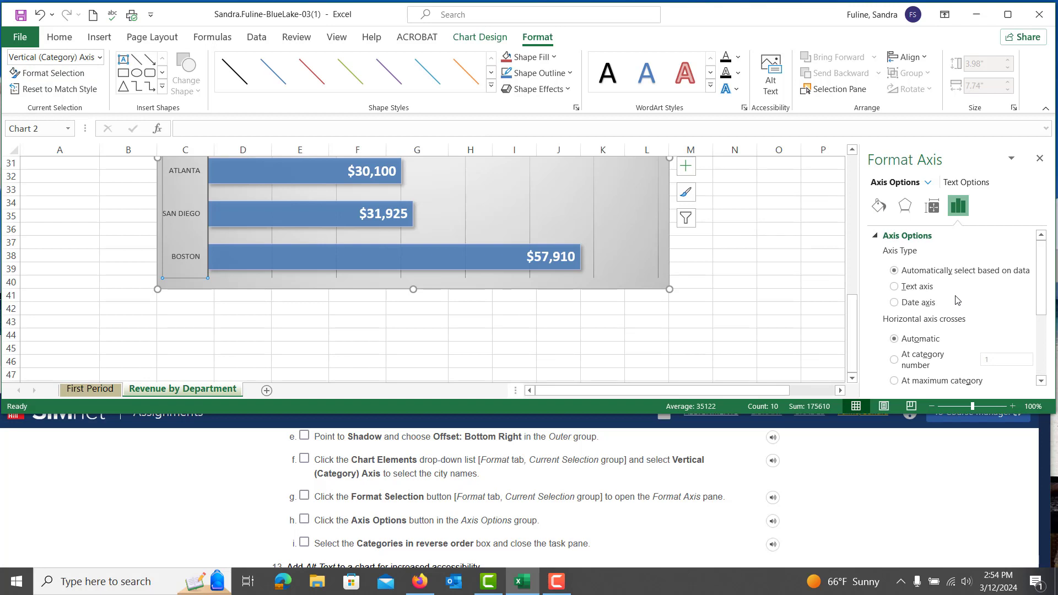
pyautogui.scroll(-4, 957, 301)
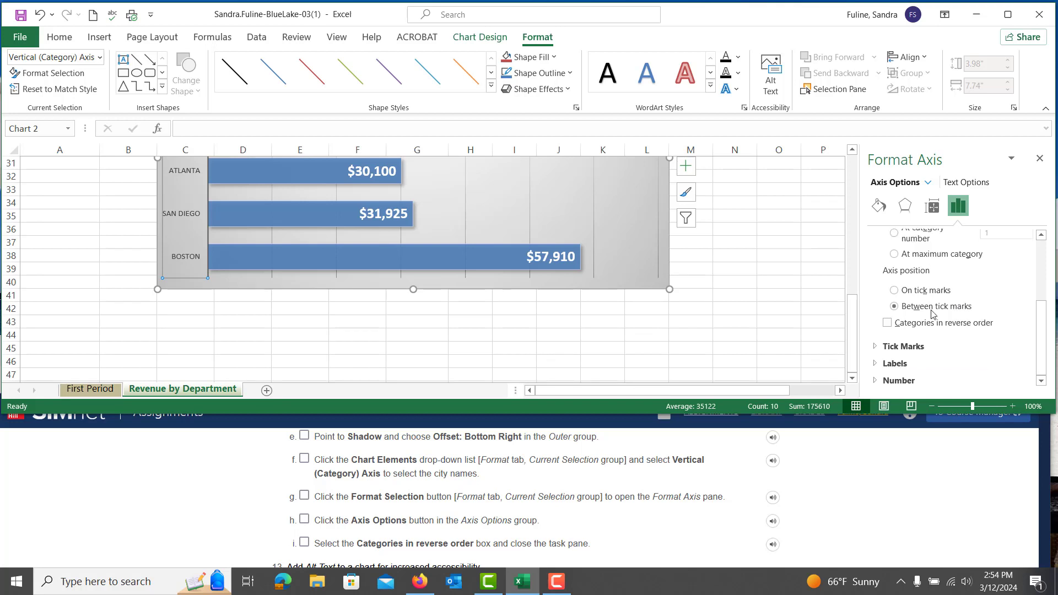
pyautogui.click(888, 323)
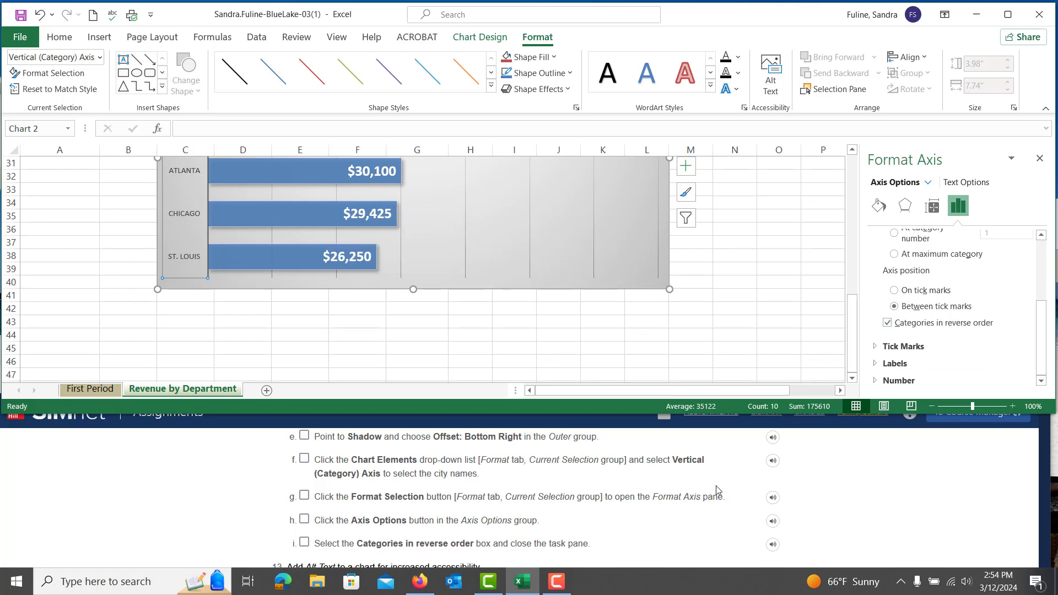
# - Copy the two alt text sentences given in instruction 13c from the SIMnet browser window
pyautogui.scroll(-2, 666, 521)
pyautogui.scroll(-3, 666, 521)
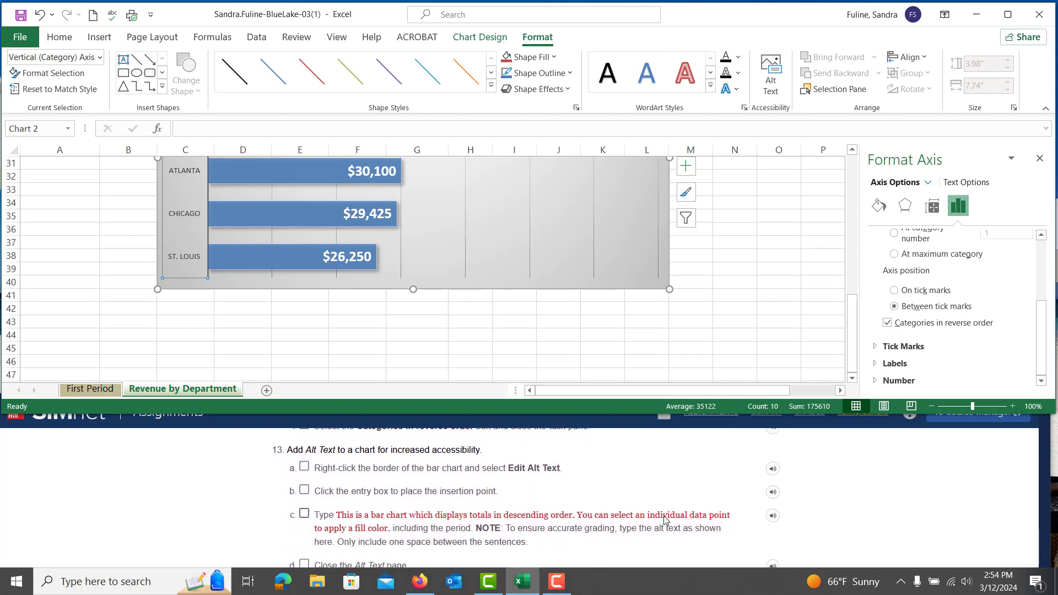
pyautogui.click(391, 531)
pyautogui.moveTo(391, 528); pyautogui.dragTo(337, 518)
pyautogui.hotkey('ctrl', 'c')
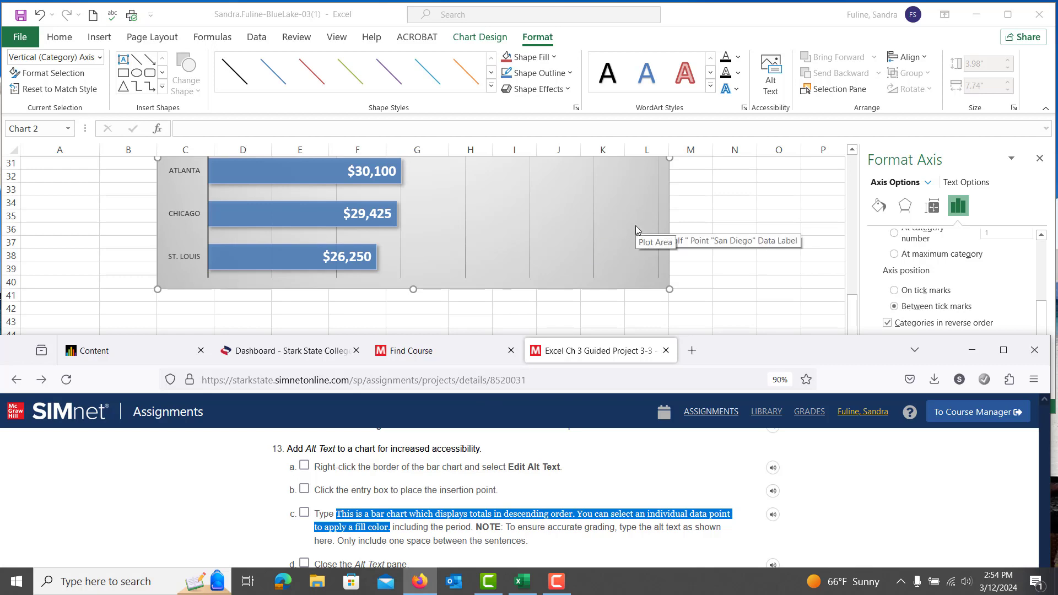
# - Back in Excel, paste the copied sentences as the bar chart's alt text and close the Alt Text pane
pyautogui.scroll(4, 637, 226)
pyautogui.click(496, 199)
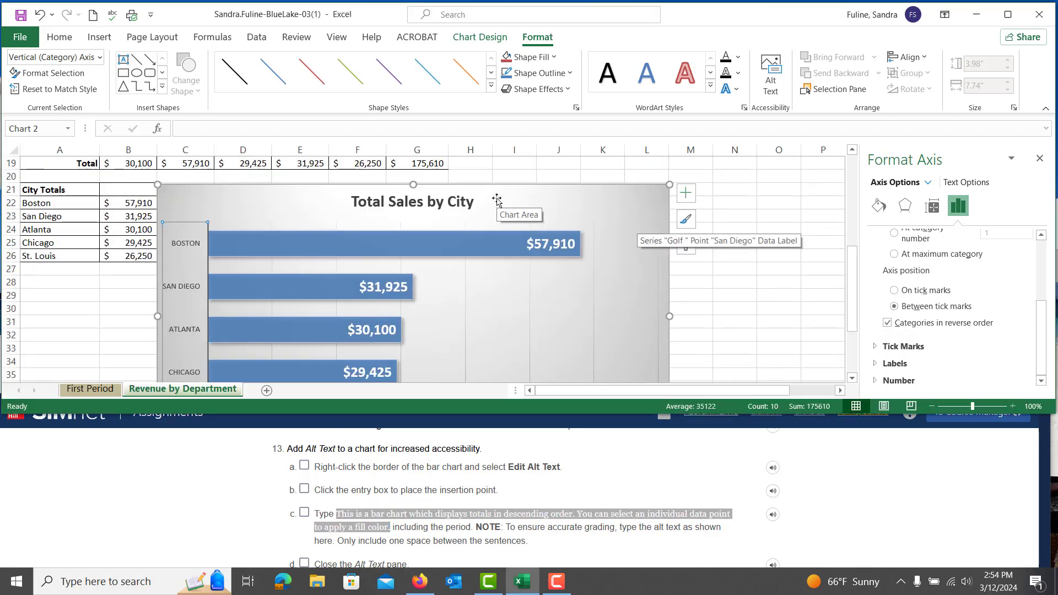
pyautogui.rightClick(496, 200)
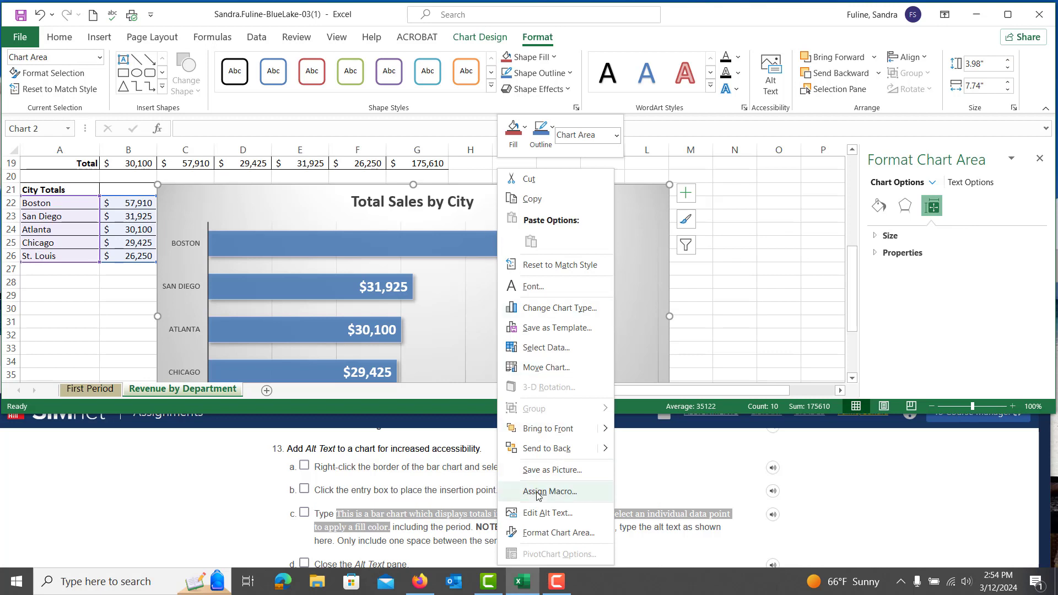
pyautogui.click(540, 512)
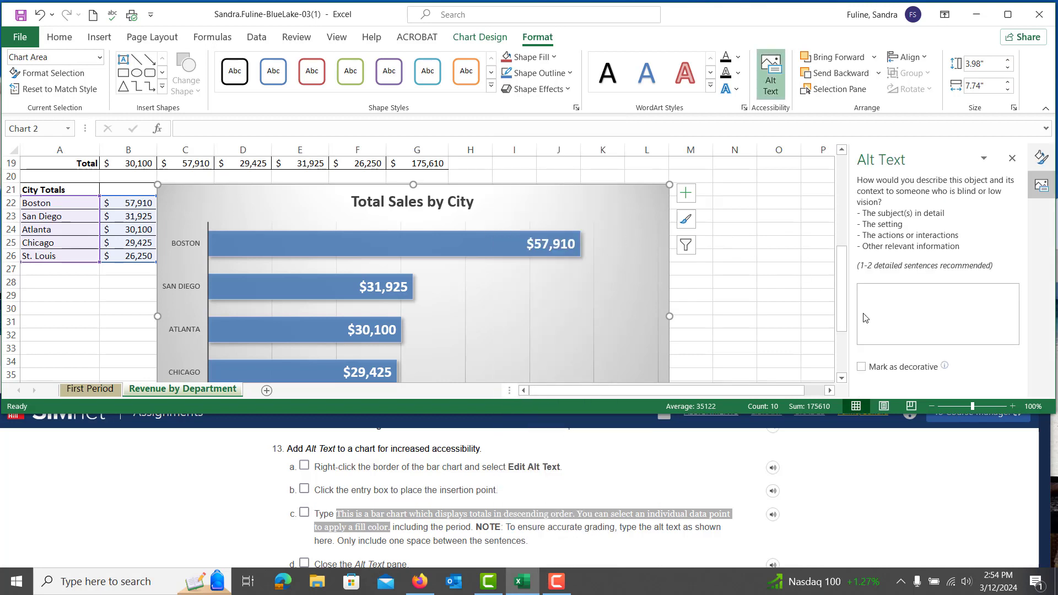
pyautogui.click(907, 318)
pyautogui.hotkey('ctrl', 'v')
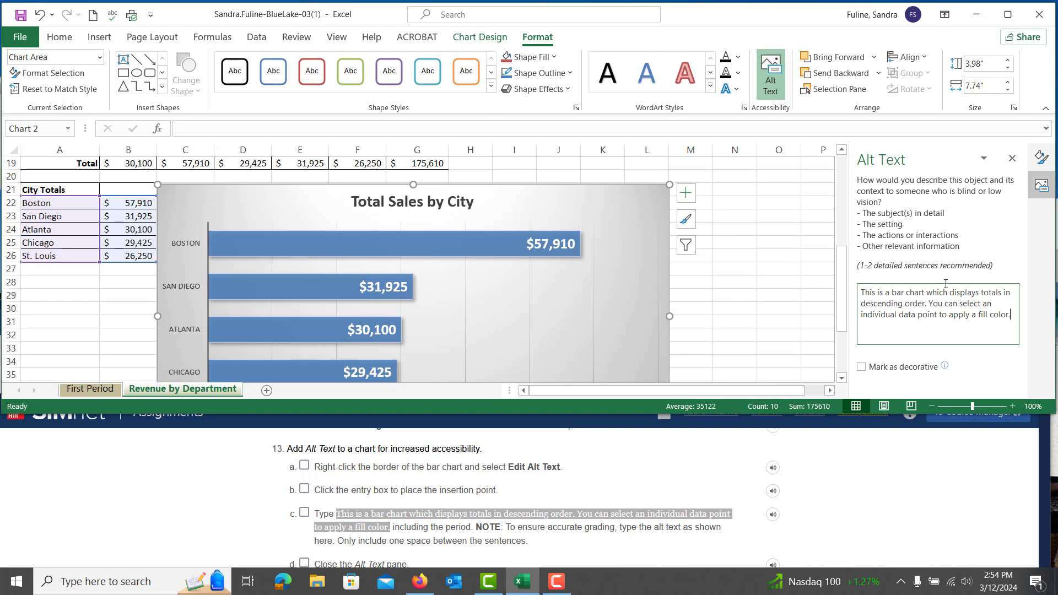
pyautogui.click(1013, 159)
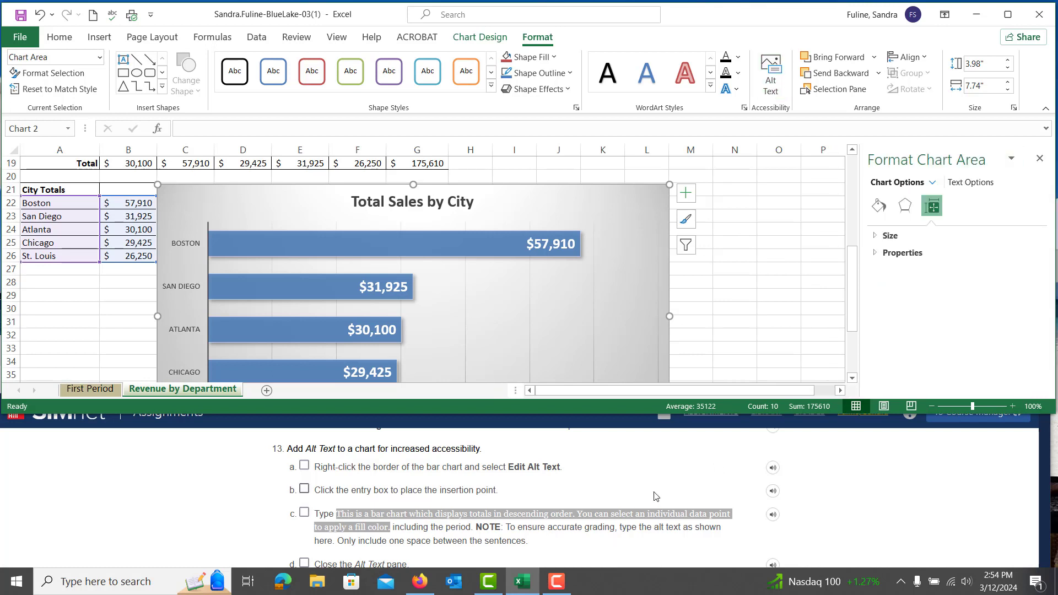
# - On the First Period sheet, insert a line sparkline in cell I19 using B19:E19 as the data range
pyautogui.scroll(-3, 654, 496)
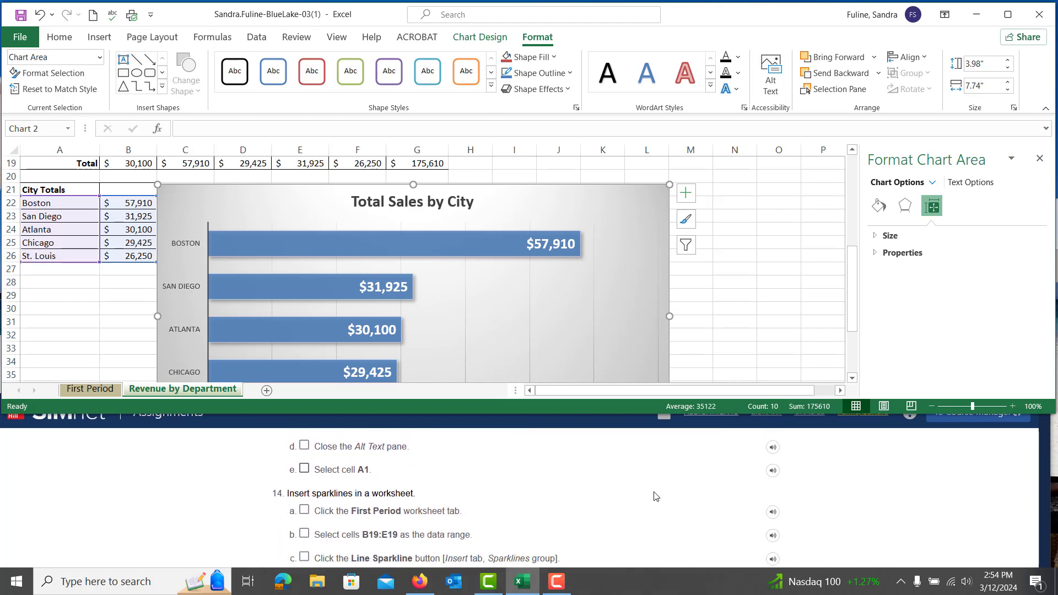
pyautogui.scroll(-1, 655, 494)
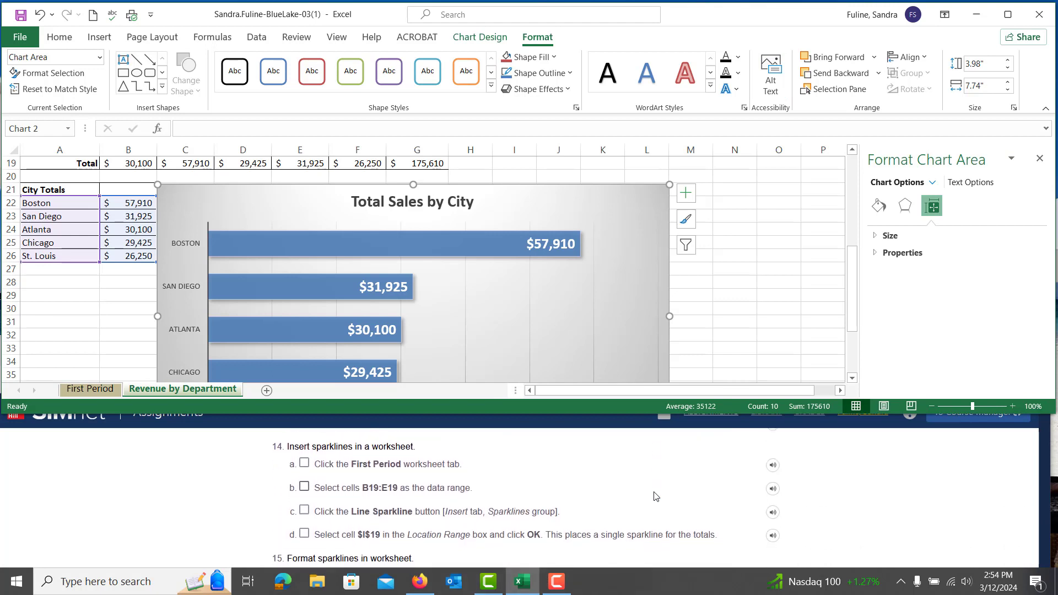
pyautogui.click(101, 390)
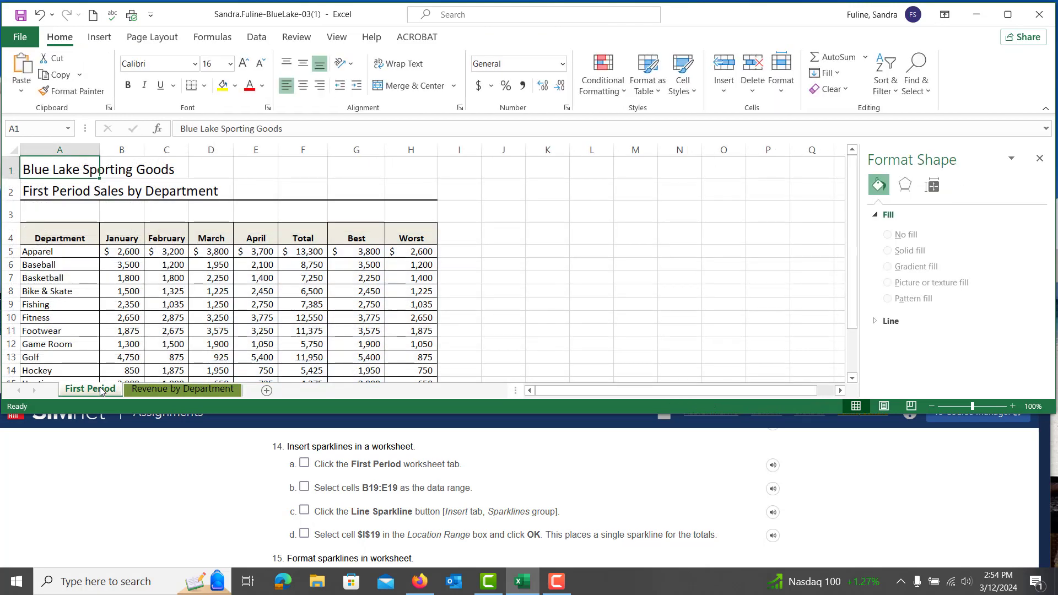
pyautogui.scroll(-3, 159, 302)
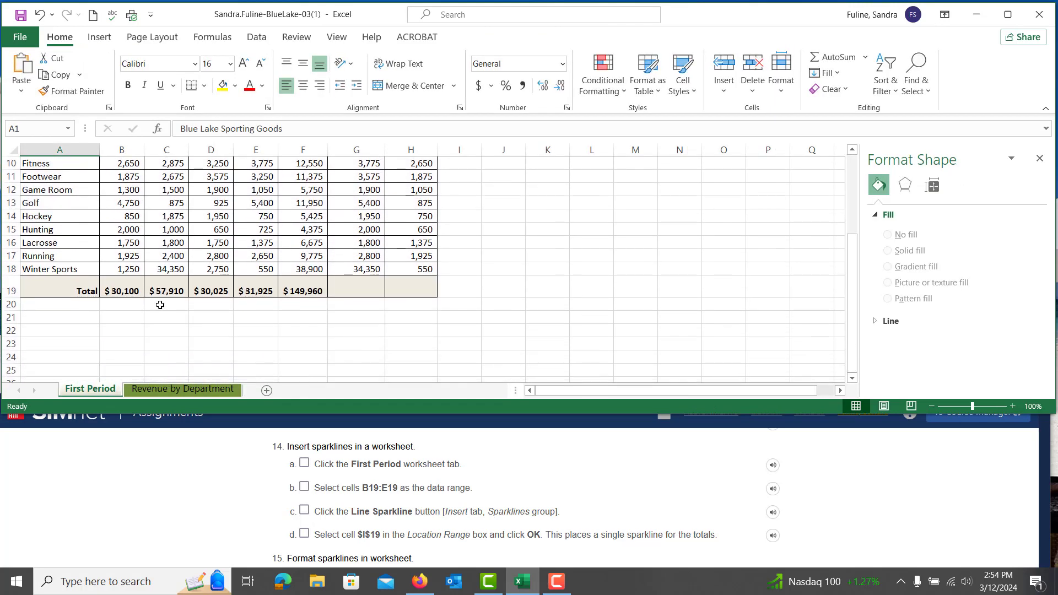
pyautogui.moveTo(117, 283); pyautogui.dragTo(275, 281)
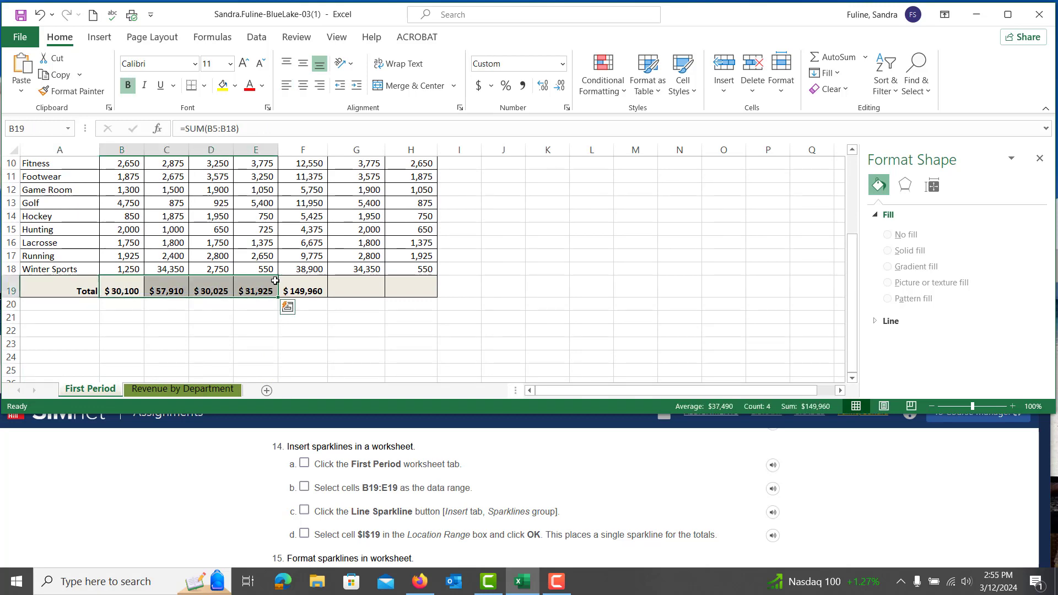
pyautogui.click(96, 37)
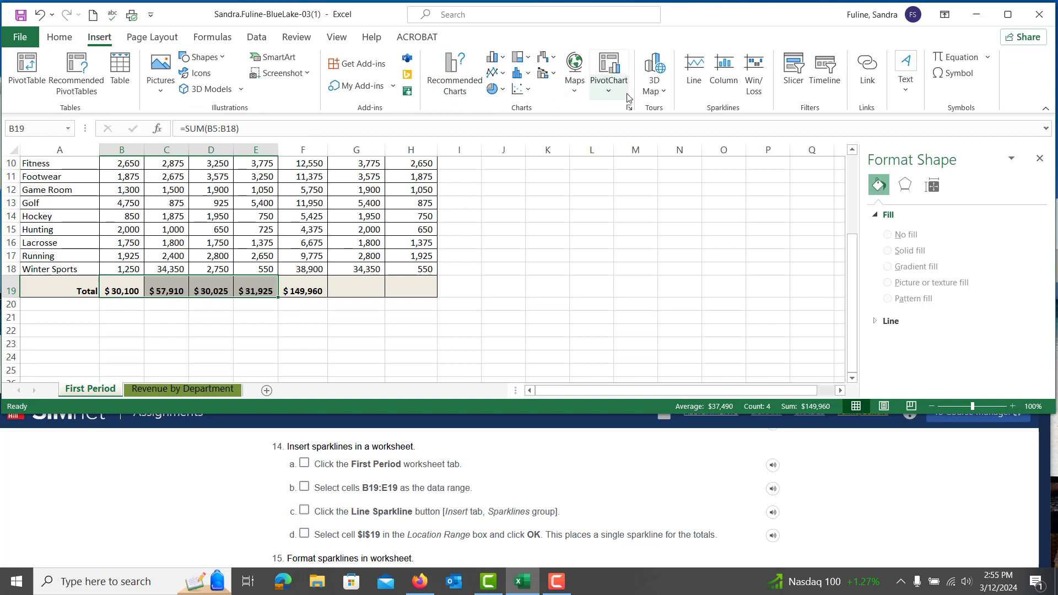
pyautogui.click(693, 82)
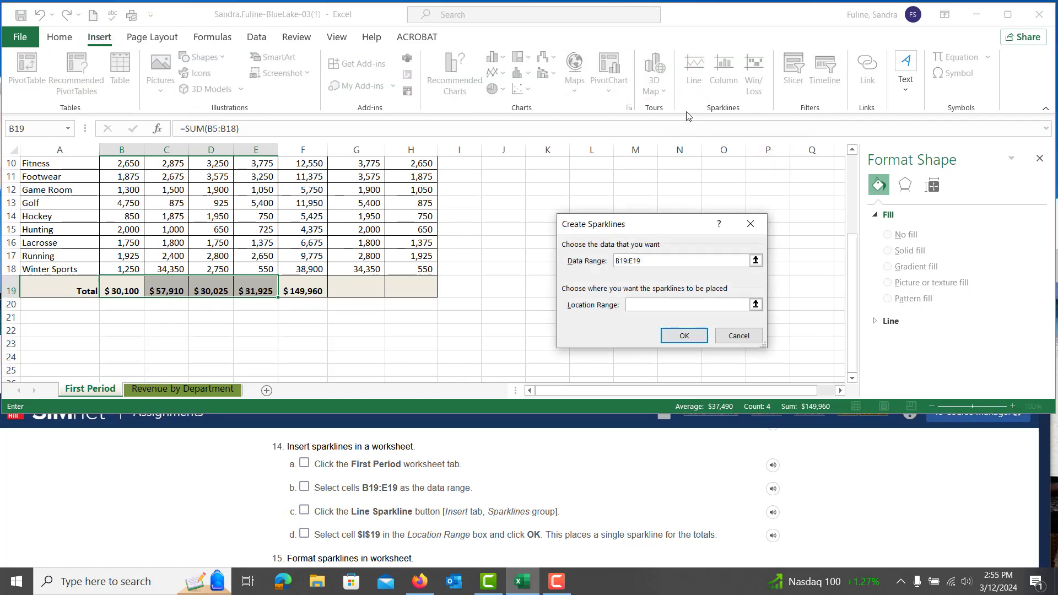
pyautogui.click(468, 286)
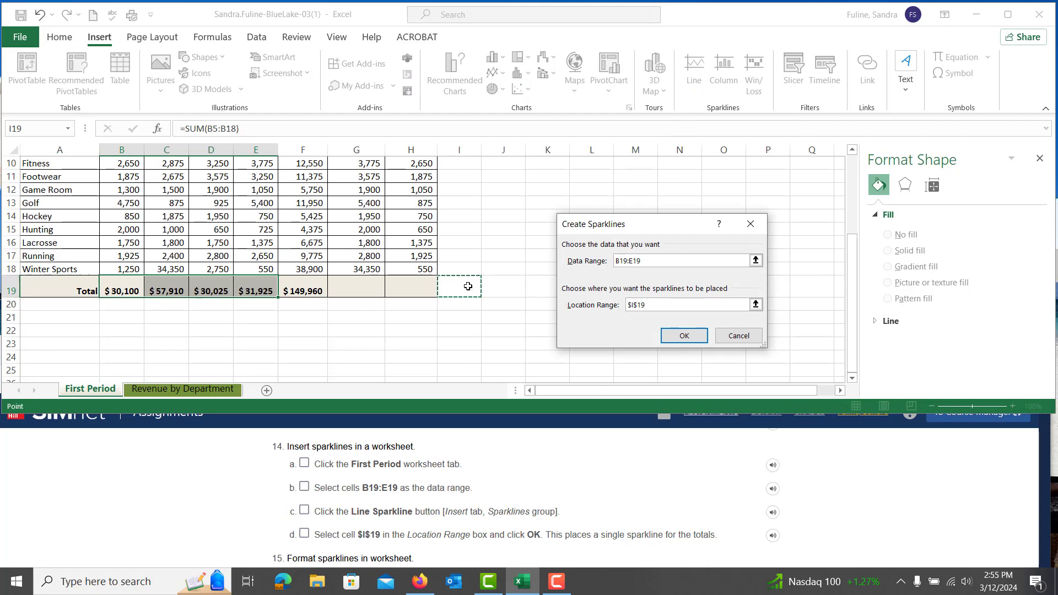
pyautogui.click(682, 335)
# - Set the height of row 19, which holds the sparkline, to 35
pyautogui.scroll(-2, 587, 497)
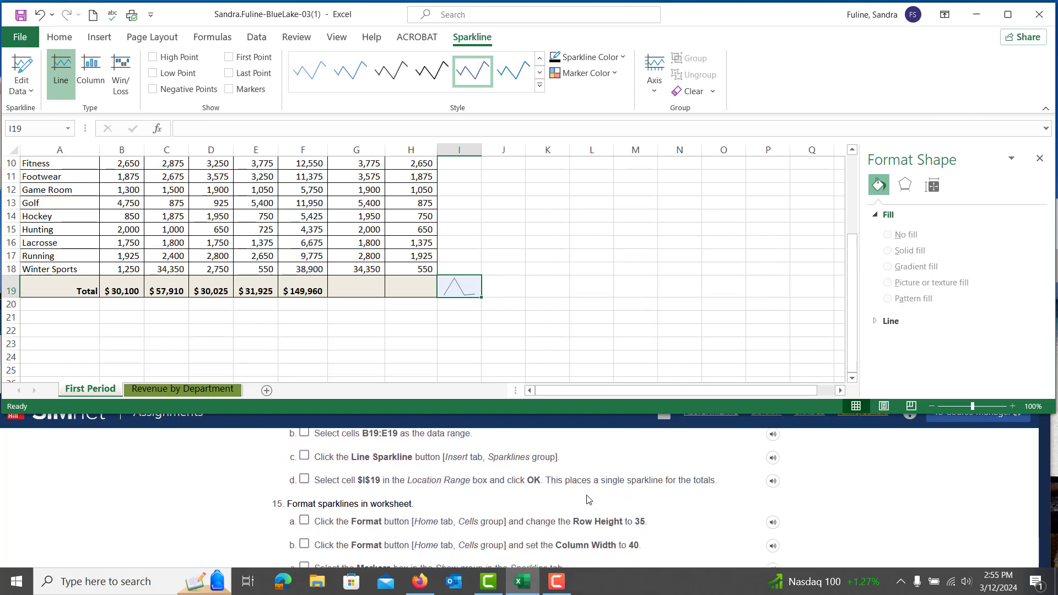
pyautogui.scroll(-1, 588, 497)
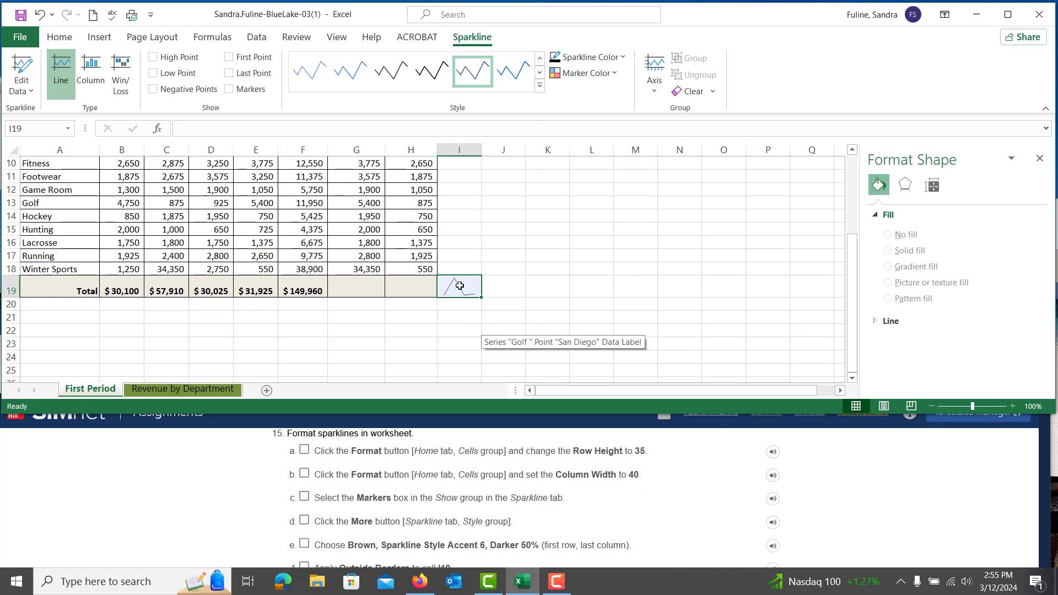
pyautogui.click(57, 41)
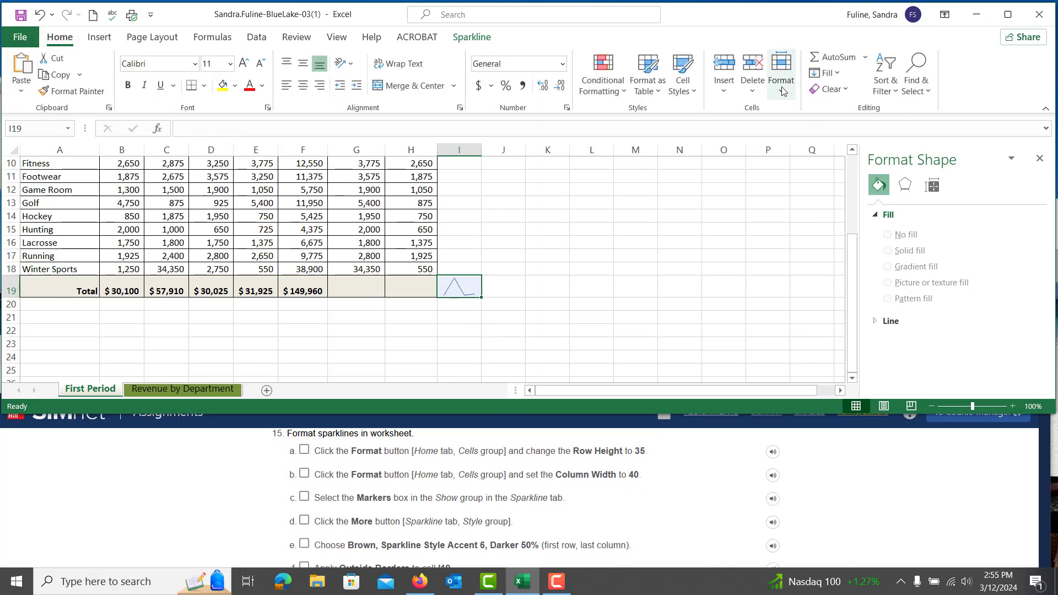
pyautogui.click(782, 83)
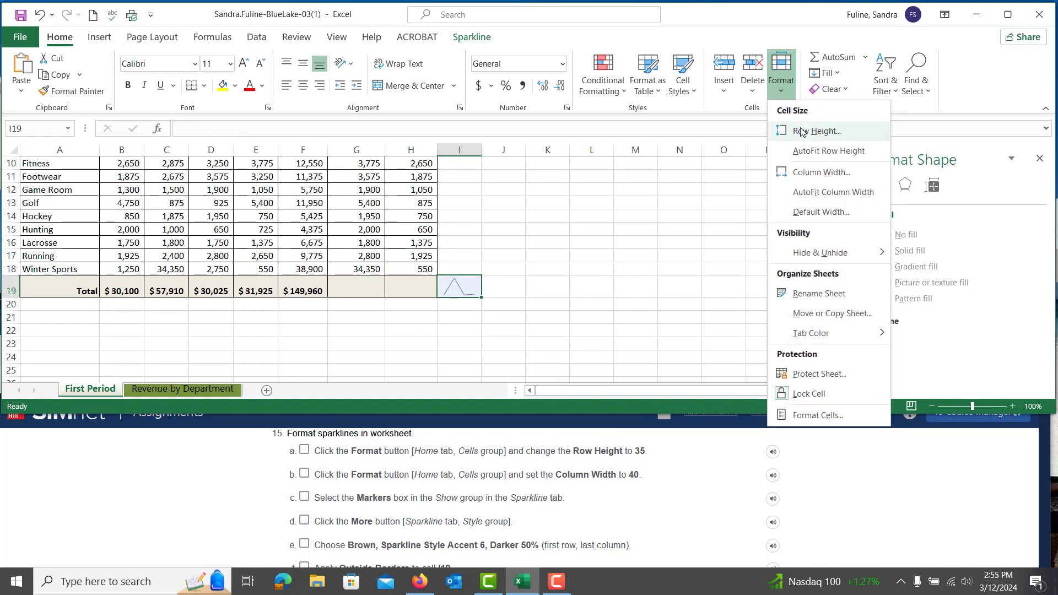
pyautogui.click(802, 132)
pyautogui.press('Return')
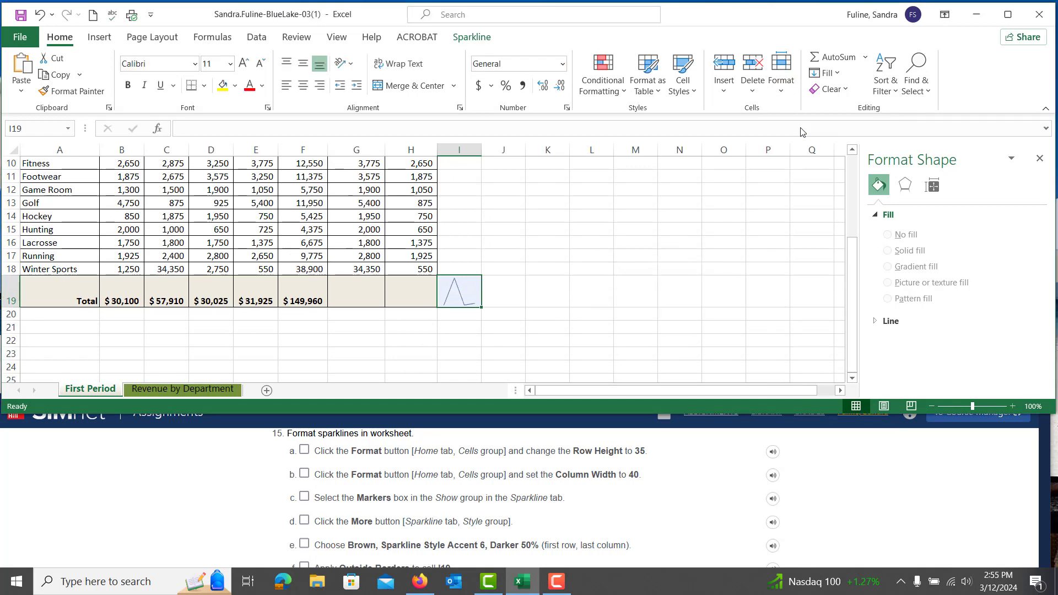
# - Set the width of the sparkline's column I to 40
pyautogui.click(788, 86)
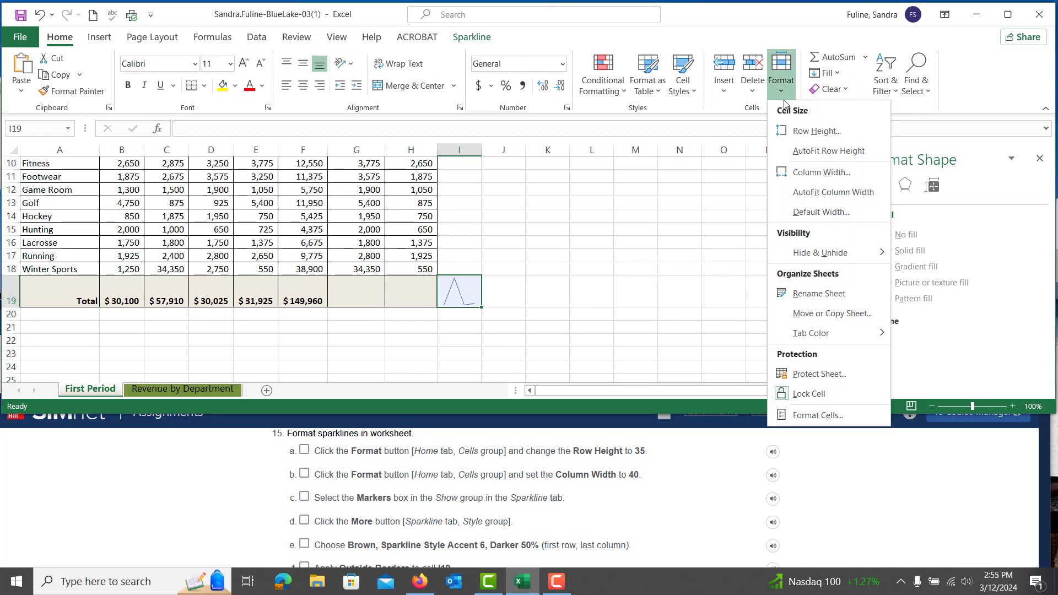
pyautogui.click(806, 173)
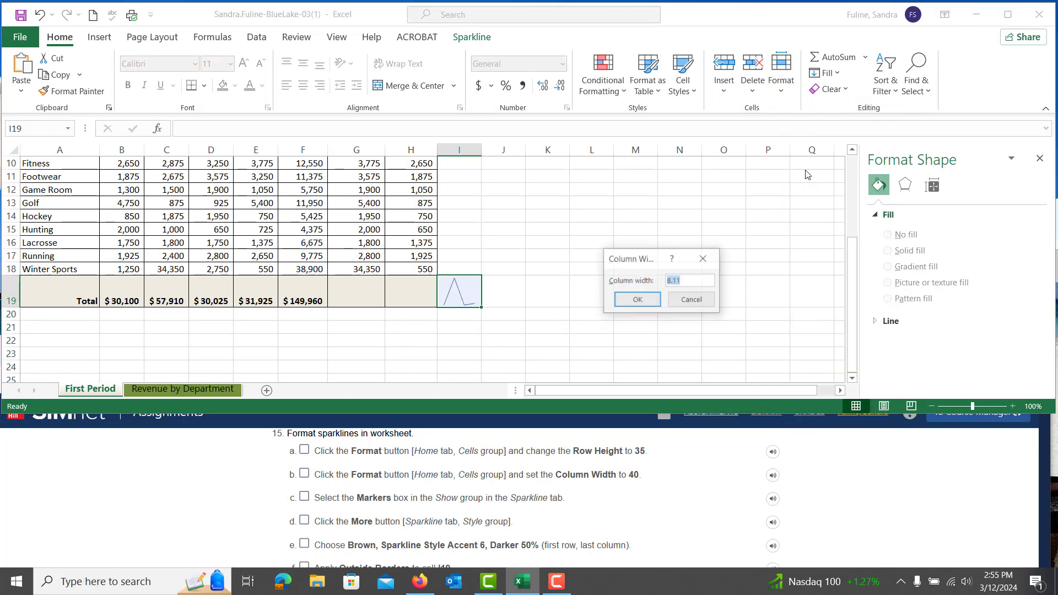
pyautogui.write('4')
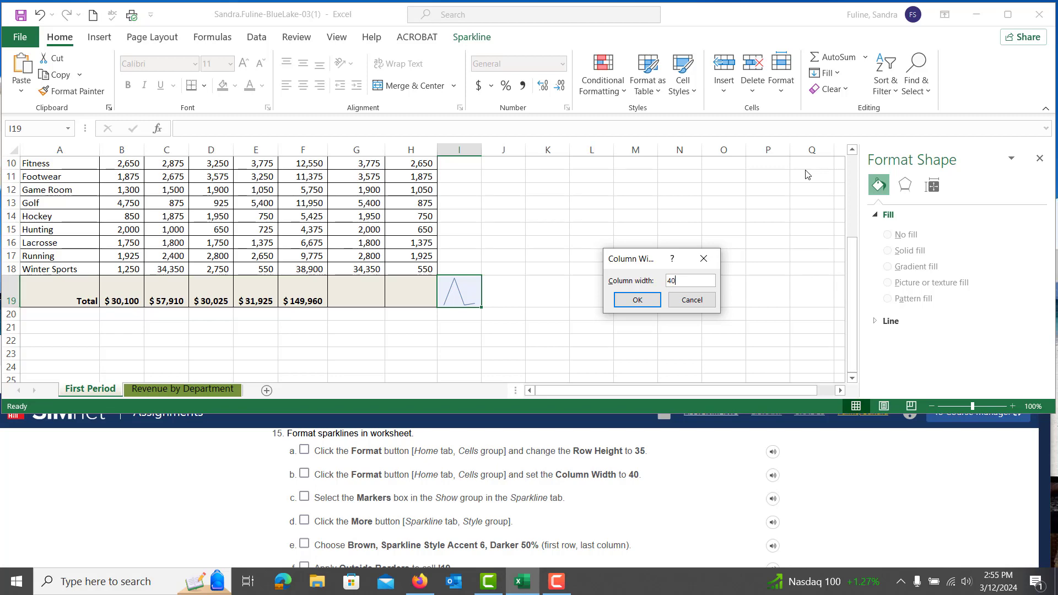
pyautogui.write('0')
pyautogui.press('Return')
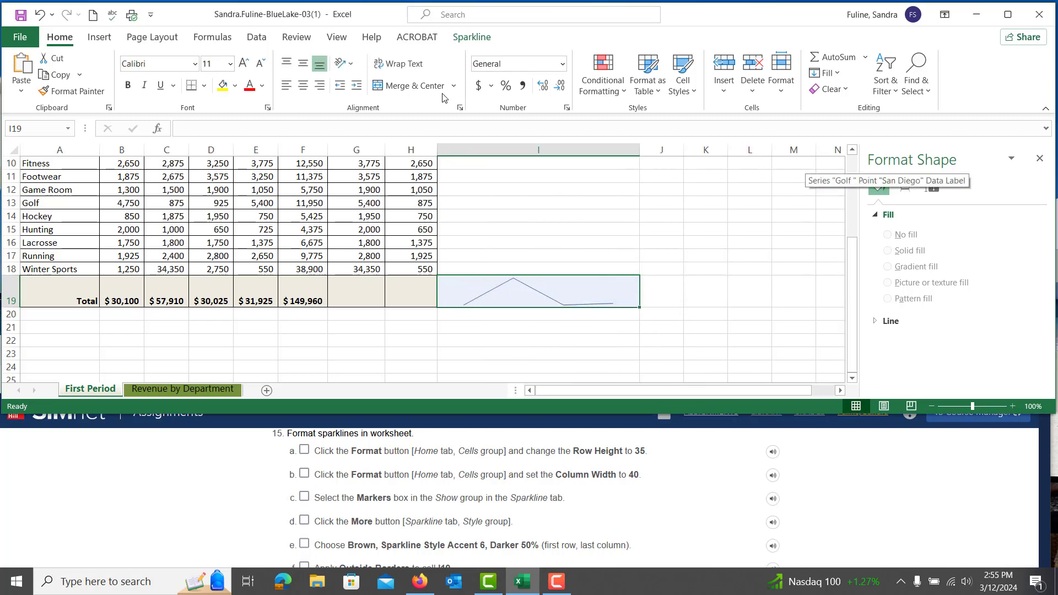
# - Show markers on the I19 sparkline and apply the style Brown, Sparkline Style Accent 6, Darker 50%
pyautogui.click(457, 40)
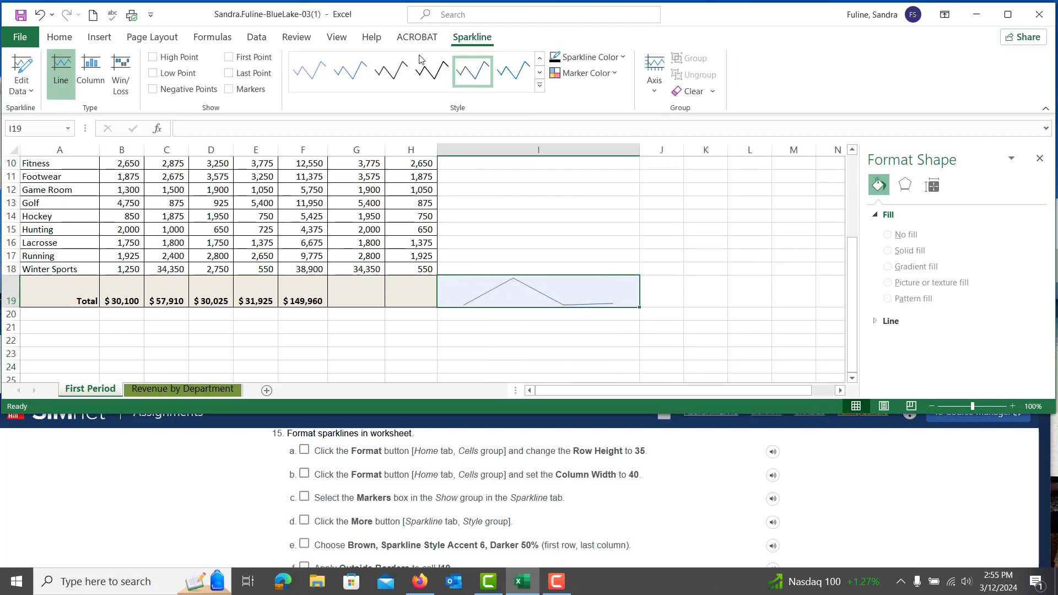
pyautogui.click(229, 89)
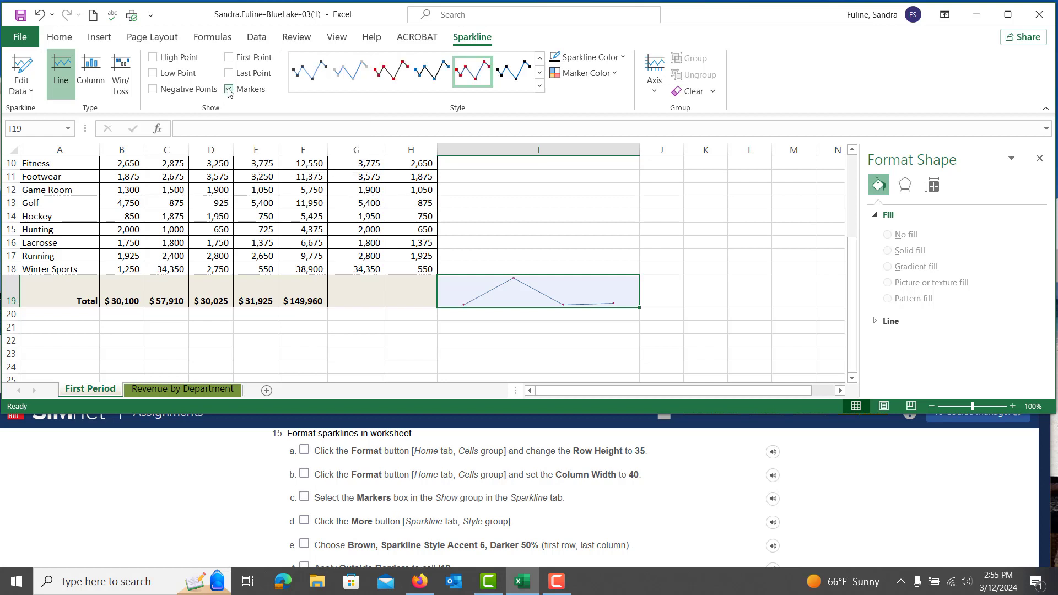
pyautogui.click(541, 86)
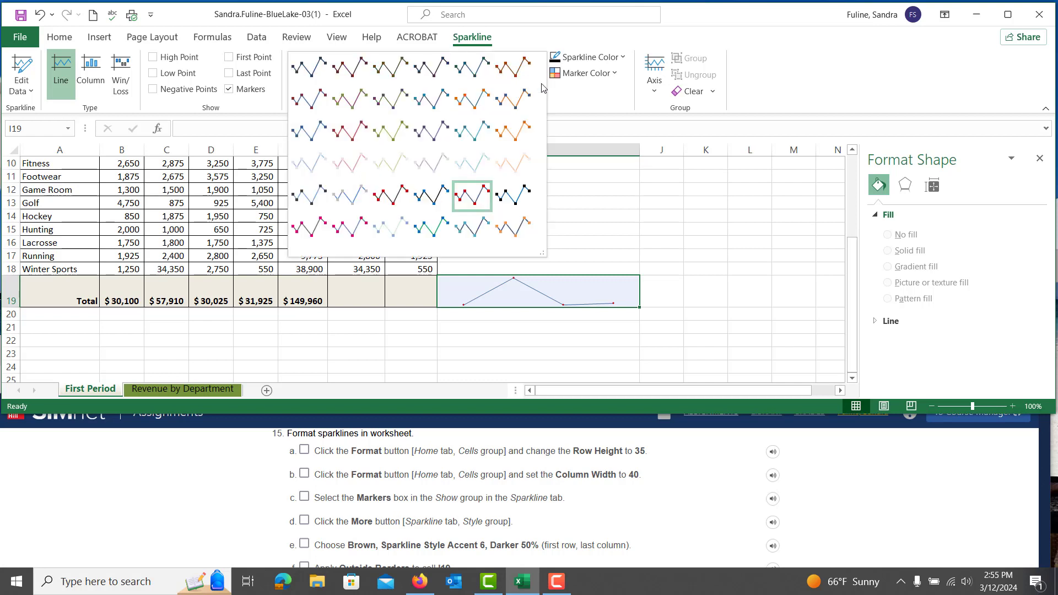
pyautogui.click(516, 77)
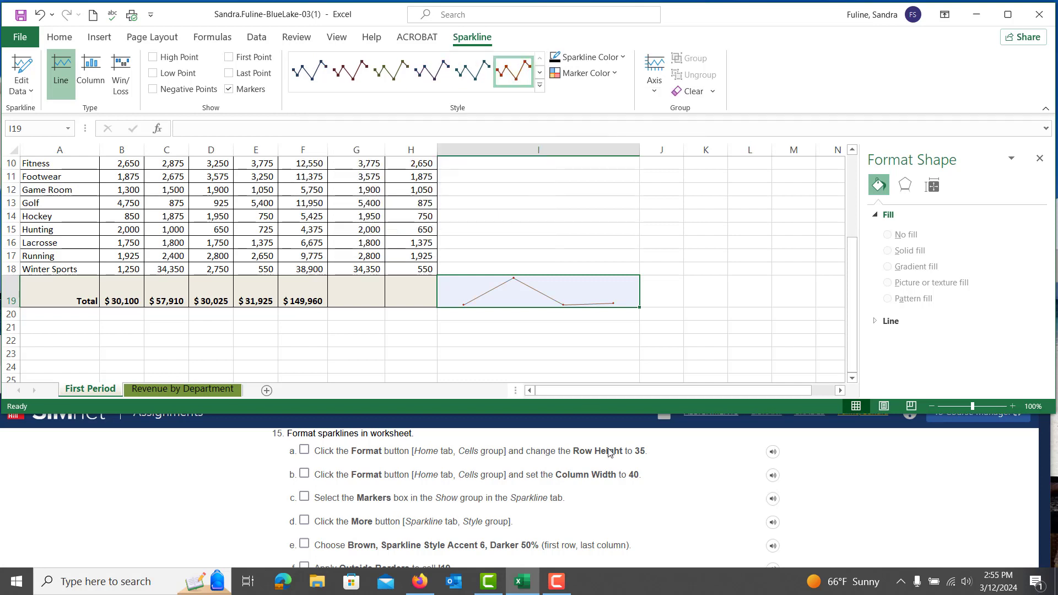
# - Apply Outside Borders to the sparkline cell I19
pyautogui.scroll(-1, 626, 521)
pyautogui.scroll(-1, 625, 521)
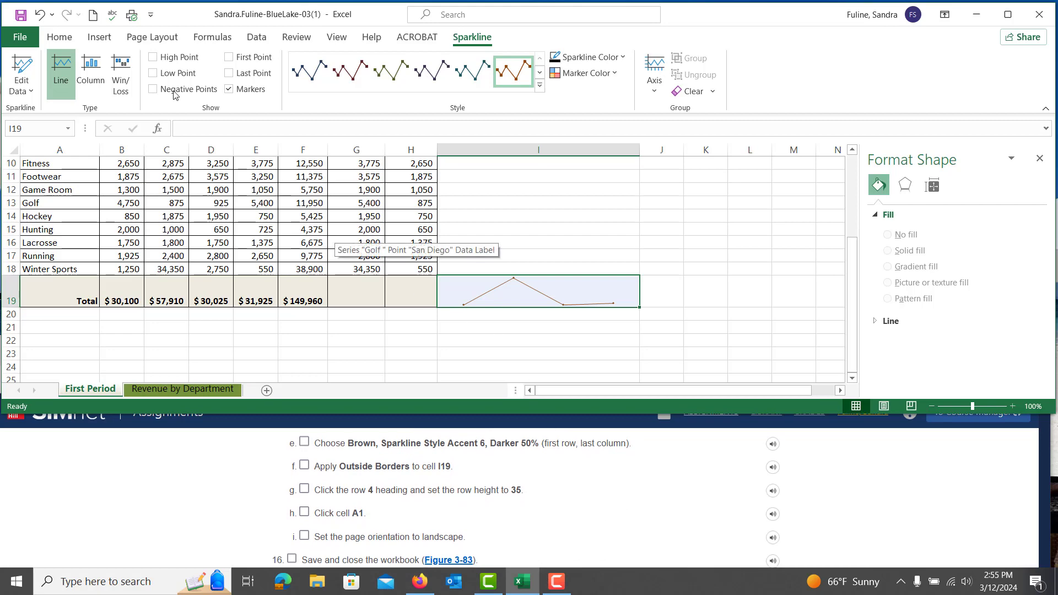
pyautogui.click(61, 37)
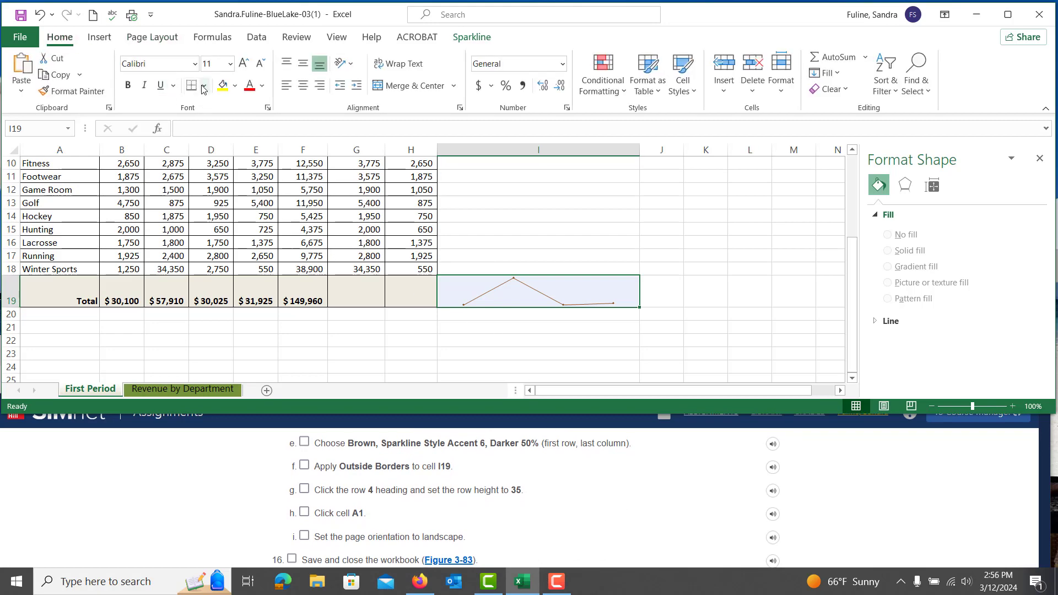
pyautogui.click(203, 86)
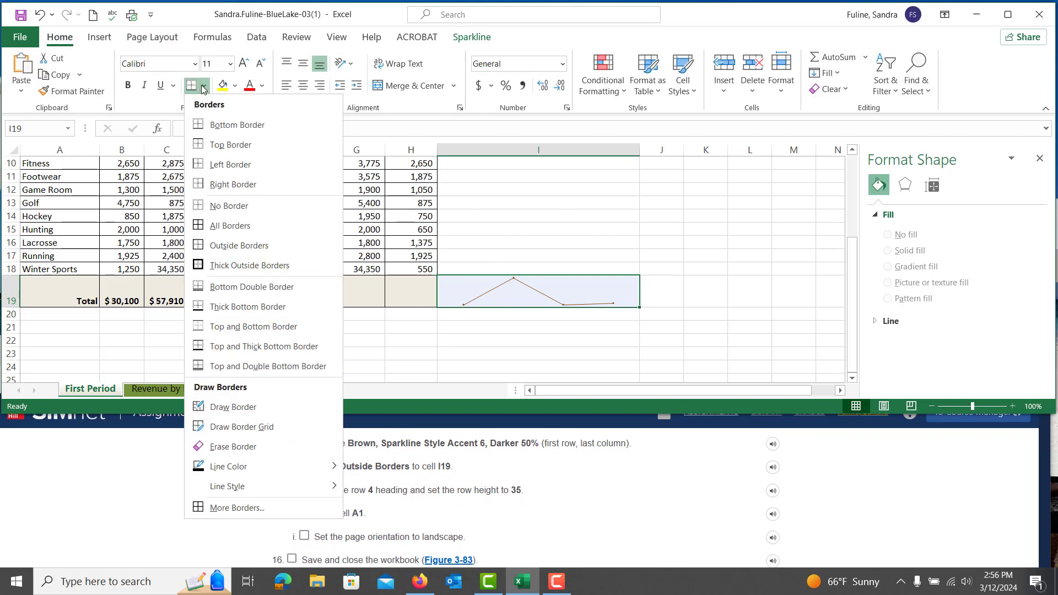
pyautogui.click(218, 247)
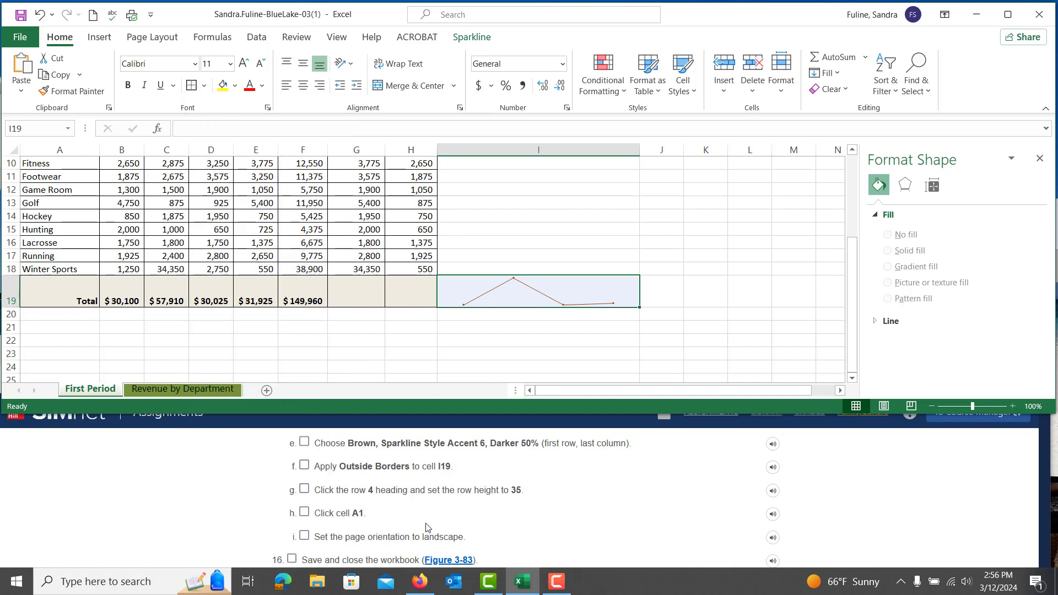
# - Set the height of the column-heading row 4 on the First Period sheet to 35
pyautogui.scroll(1, 427, 527)
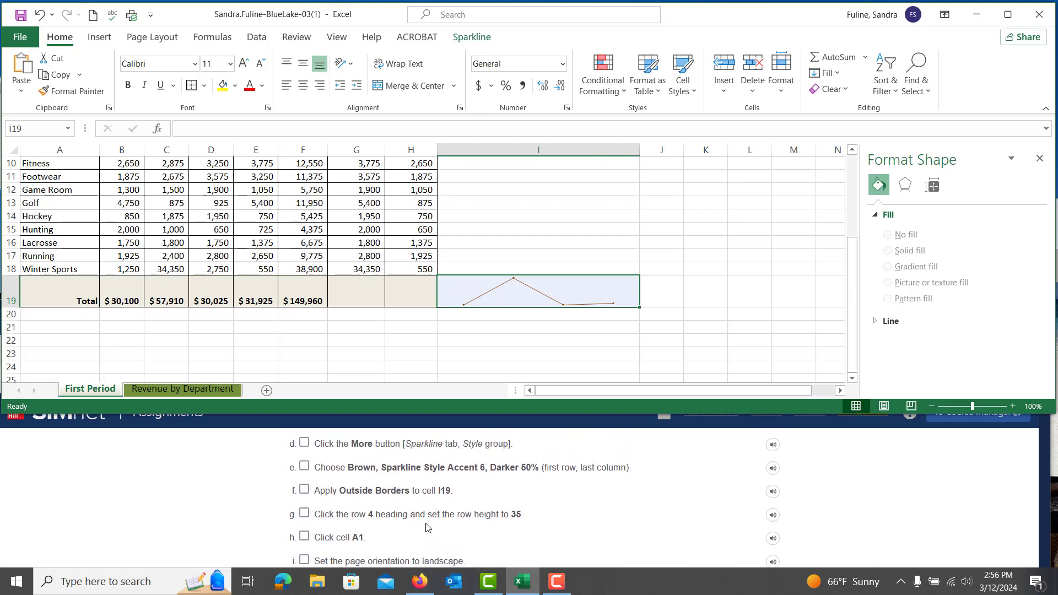
pyautogui.scroll(3, 269, 279)
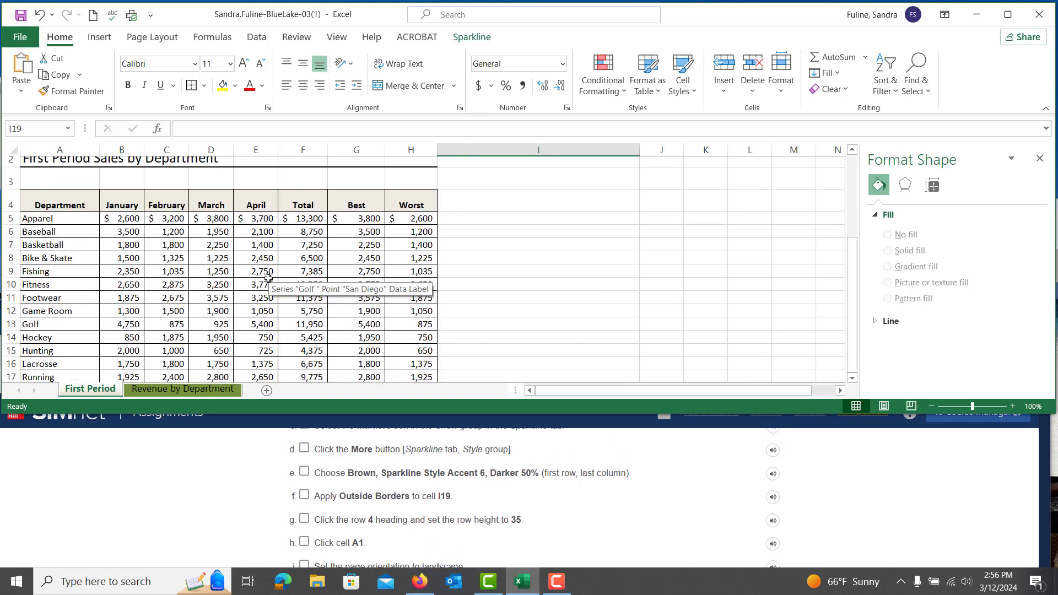
pyautogui.click(10, 214)
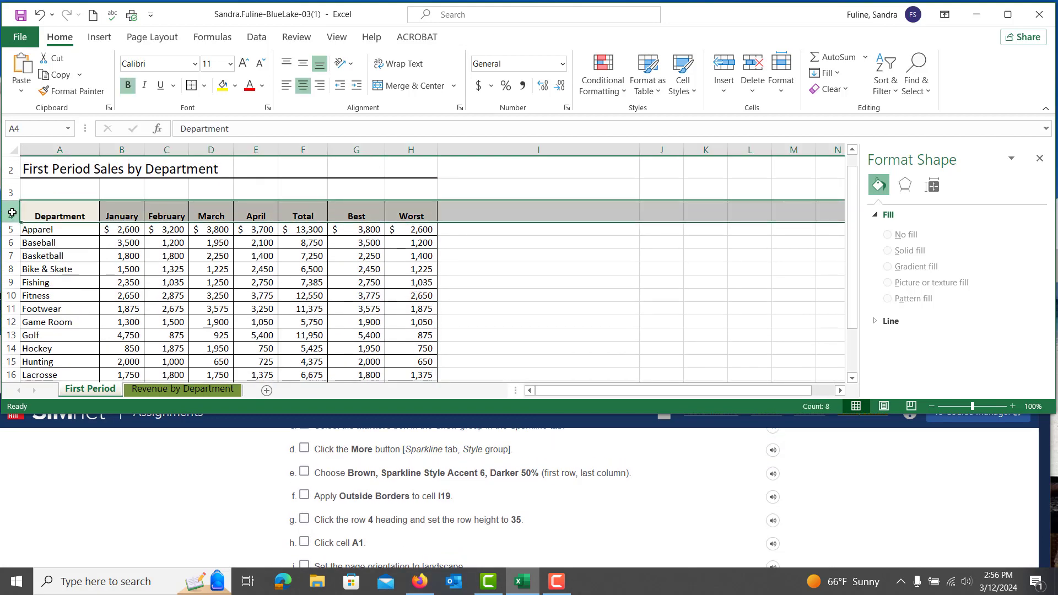
pyautogui.rightClick(12, 217)
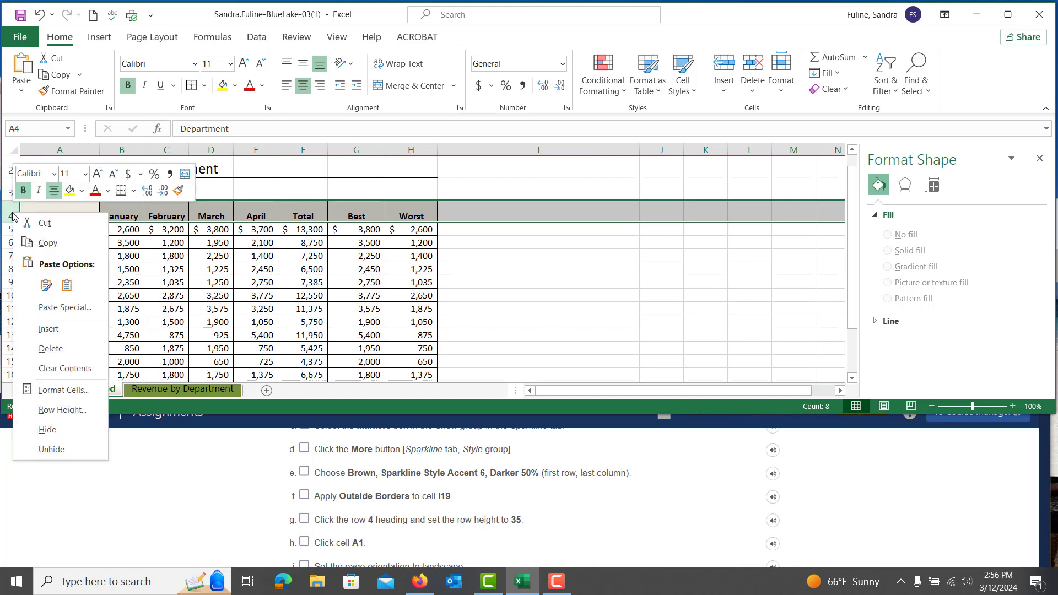
pyautogui.click(54, 410)
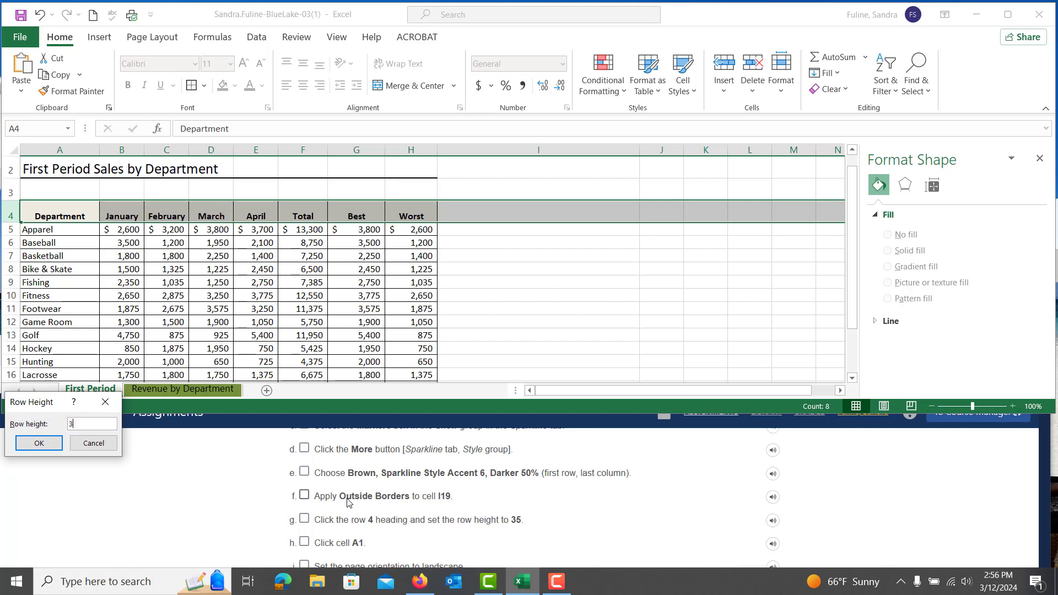
pyautogui.press('Return')
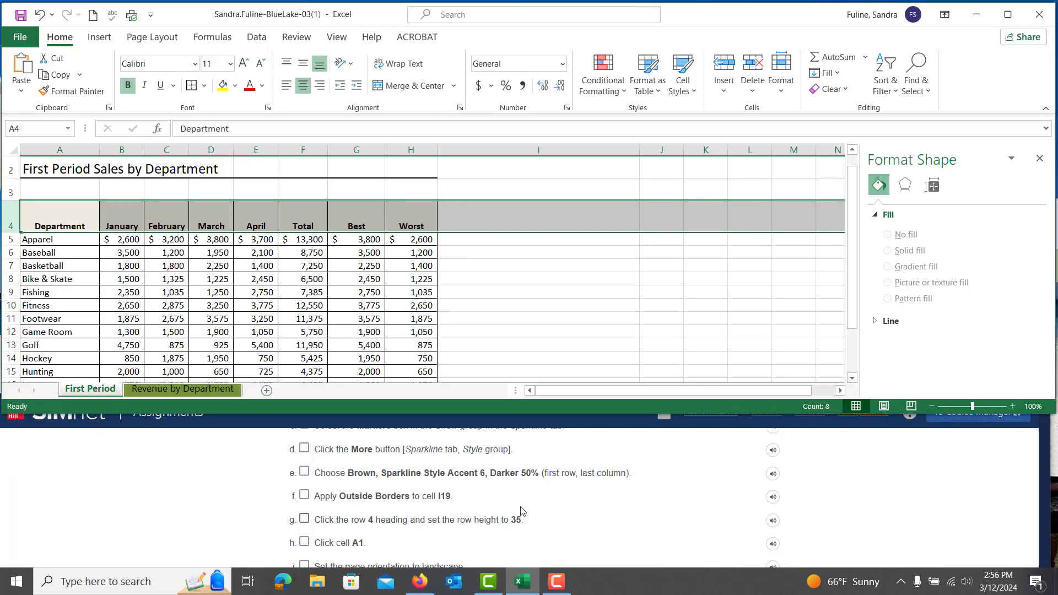
# - Set the First Period sheet's page orientation to landscape and close the workbook
pyautogui.scroll(-1, 521, 511)
pyautogui.scroll(-3, 521, 510)
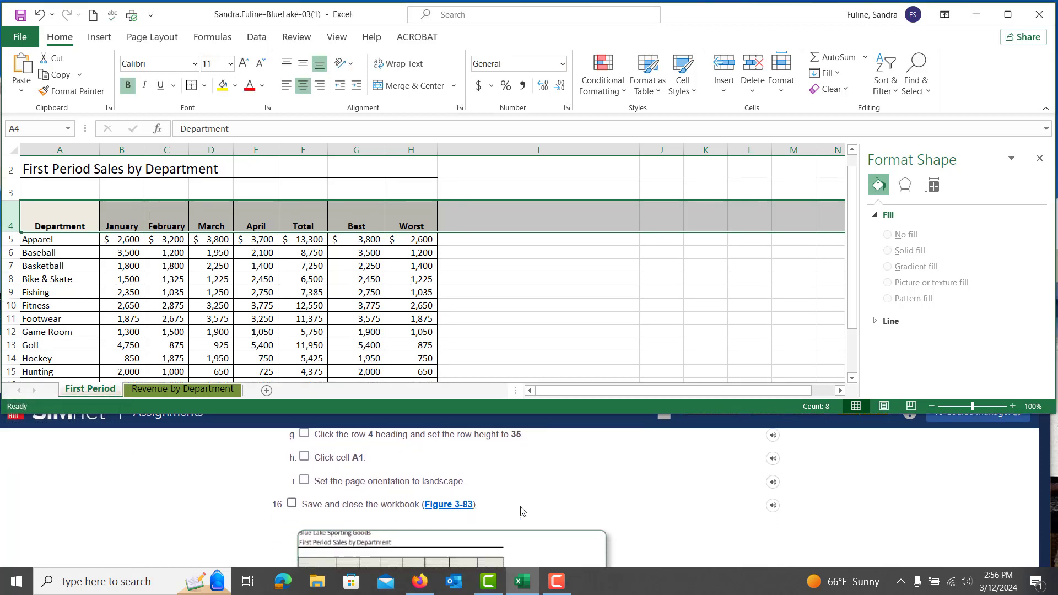
pyautogui.click(152, 37)
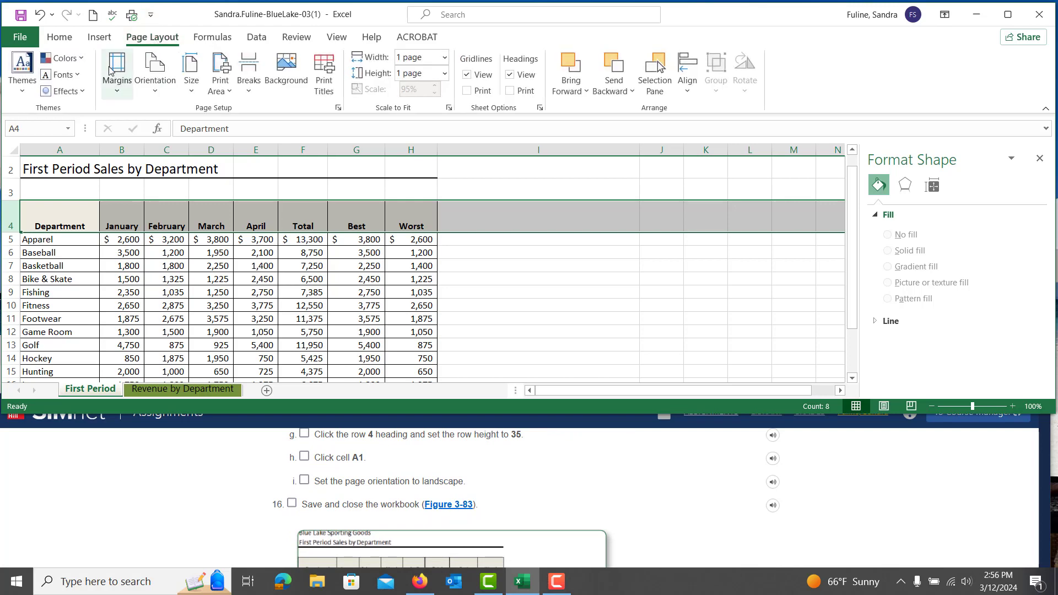
pyautogui.click(158, 75)
pyautogui.click(179, 157)
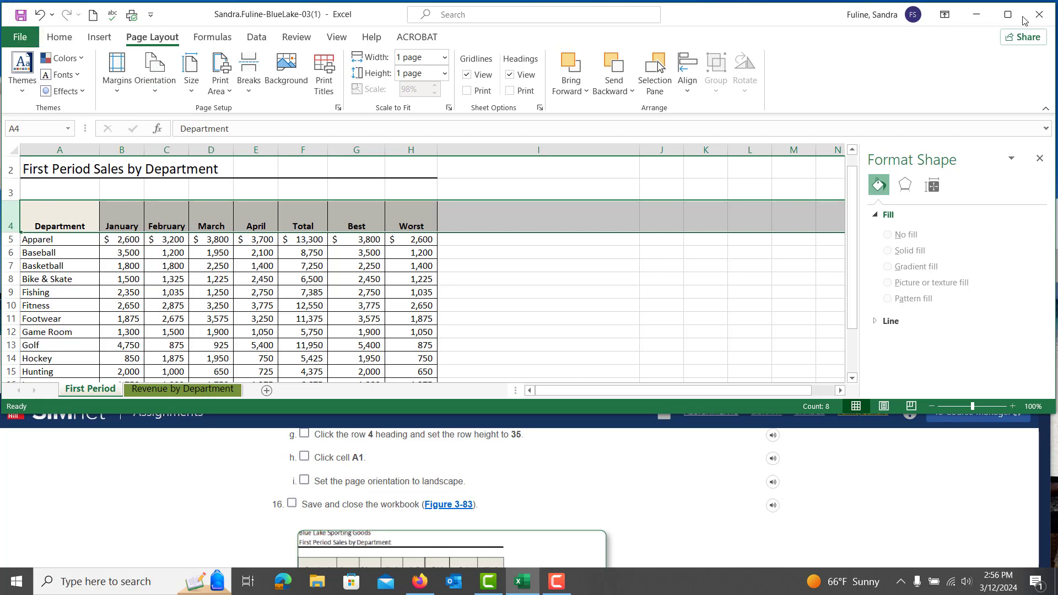
pyautogui.click(1039, 15)
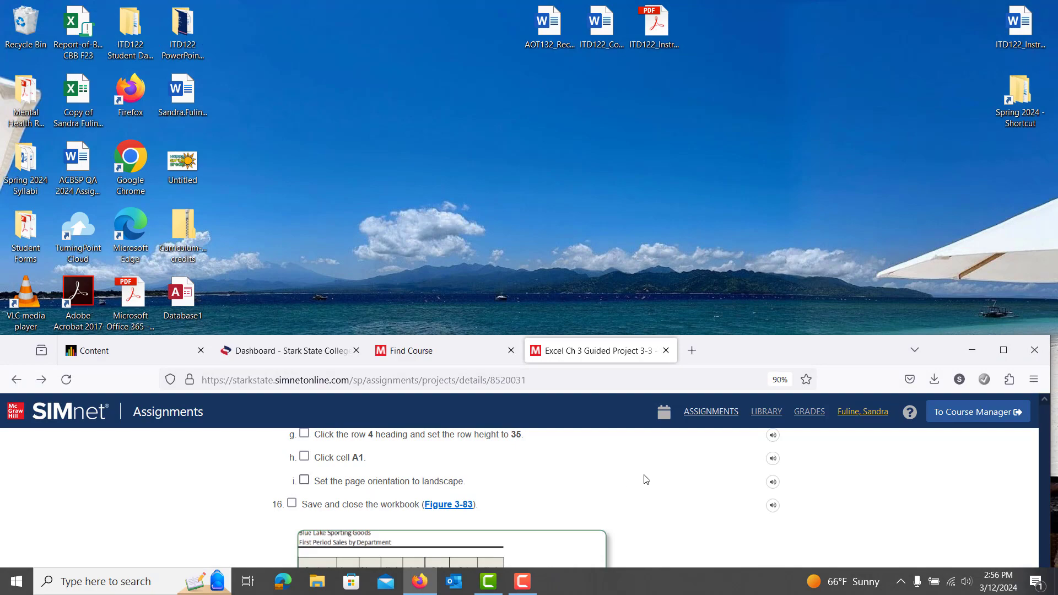
# - Maximize the SIMnet browser window and return to the beginning of the Guided Project 3-3 assignment page
pyautogui.scroll(-2, 646, 479)
pyautogui.scroll(5, 646, 479)
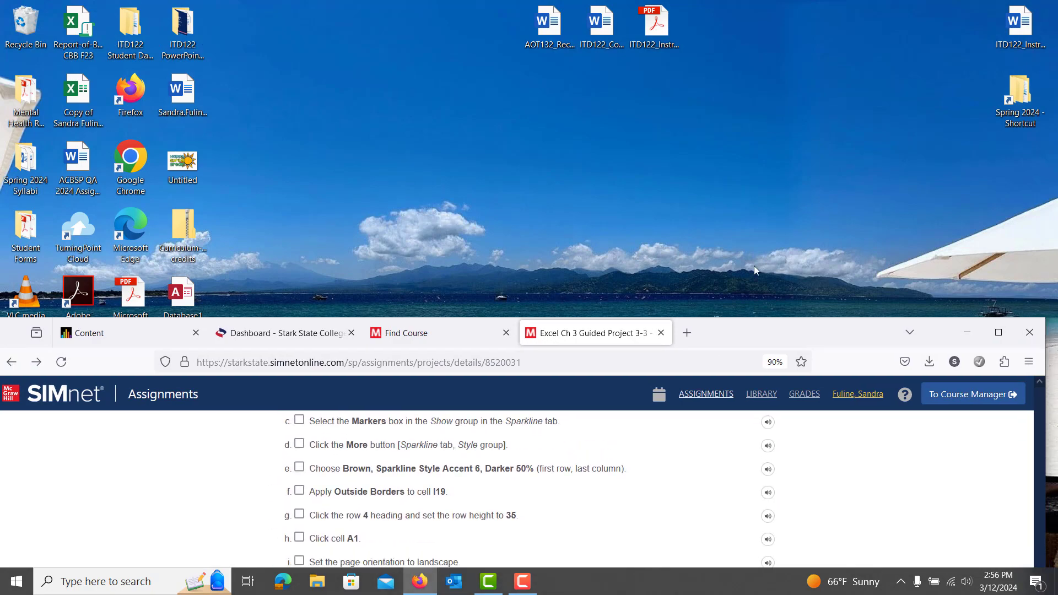
pyautogui.moveTo(754, 265); pyautogui.dragTo(820, 1)
pyautogui.scroll(20, 663, 449)
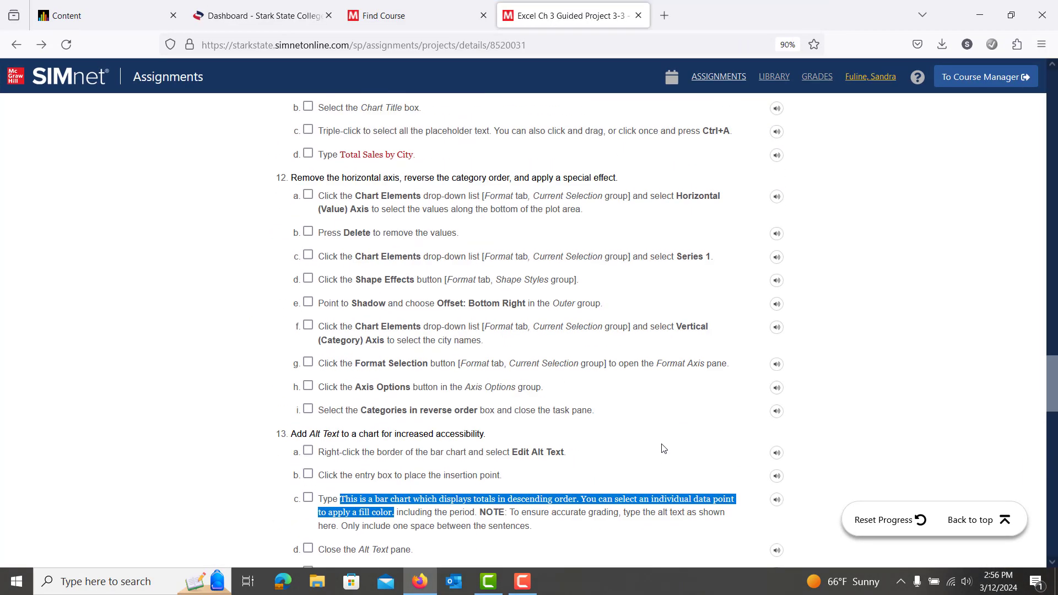
pyautogui.scroll(15, 664, 449)
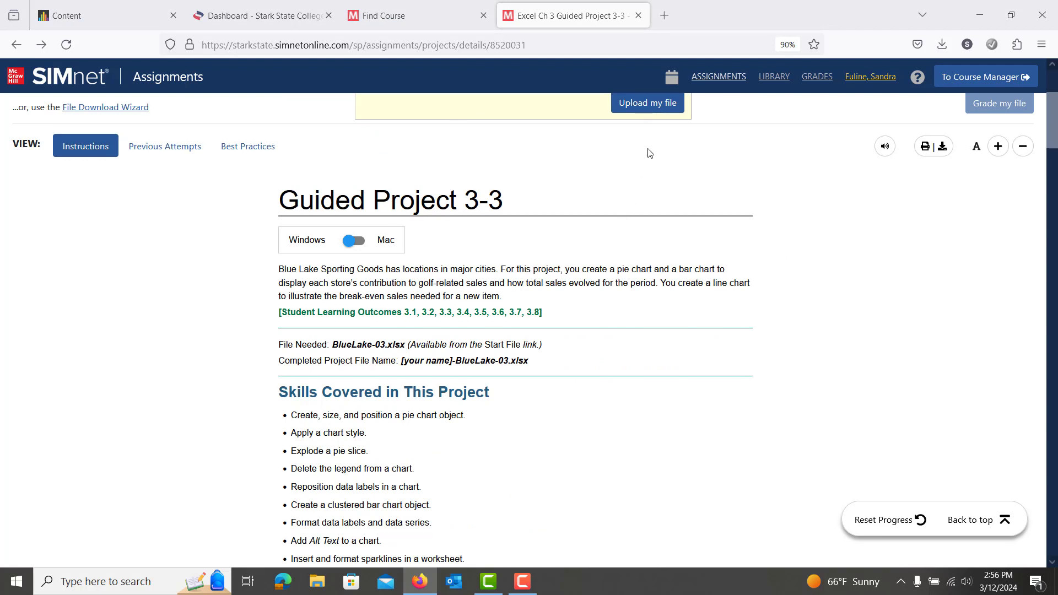
pyautogui.click(492, 583)
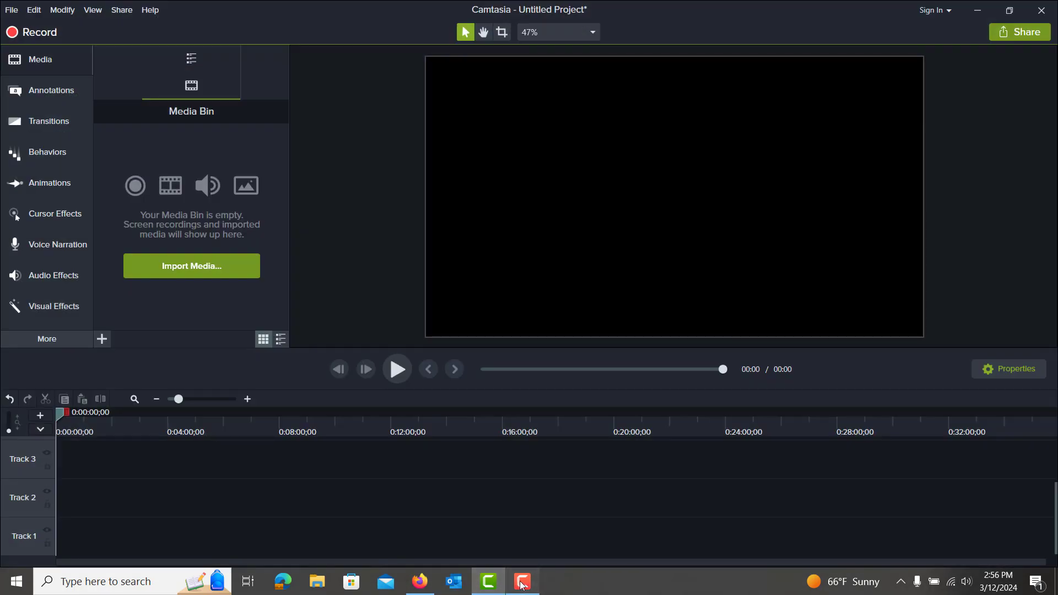
pyautogui.click(523, 582)
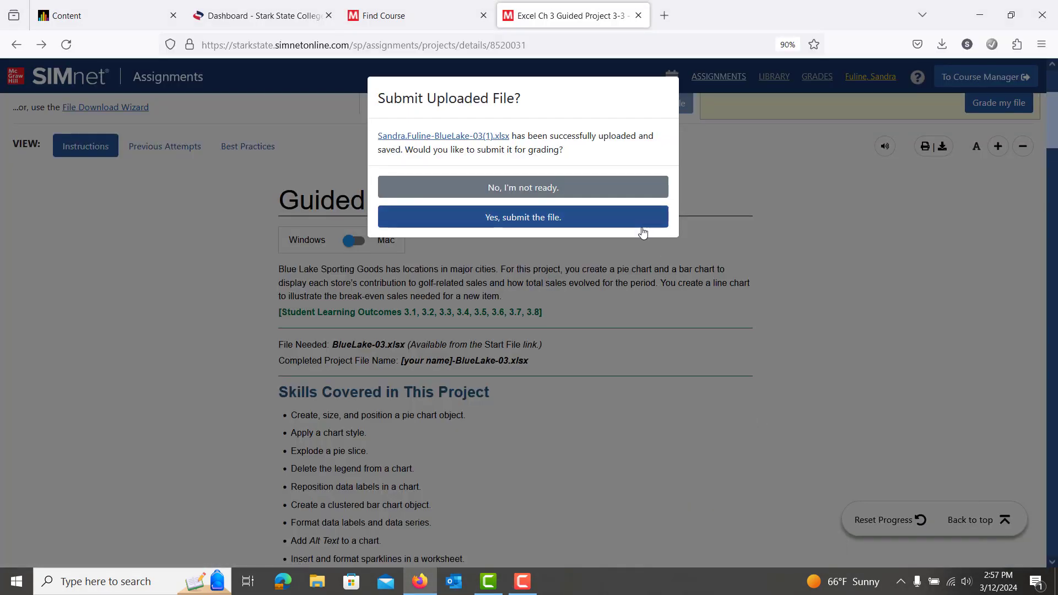
# - Submit the uploaded BlueLake-03 workbook for grading
pyautogui.click(634, 221)
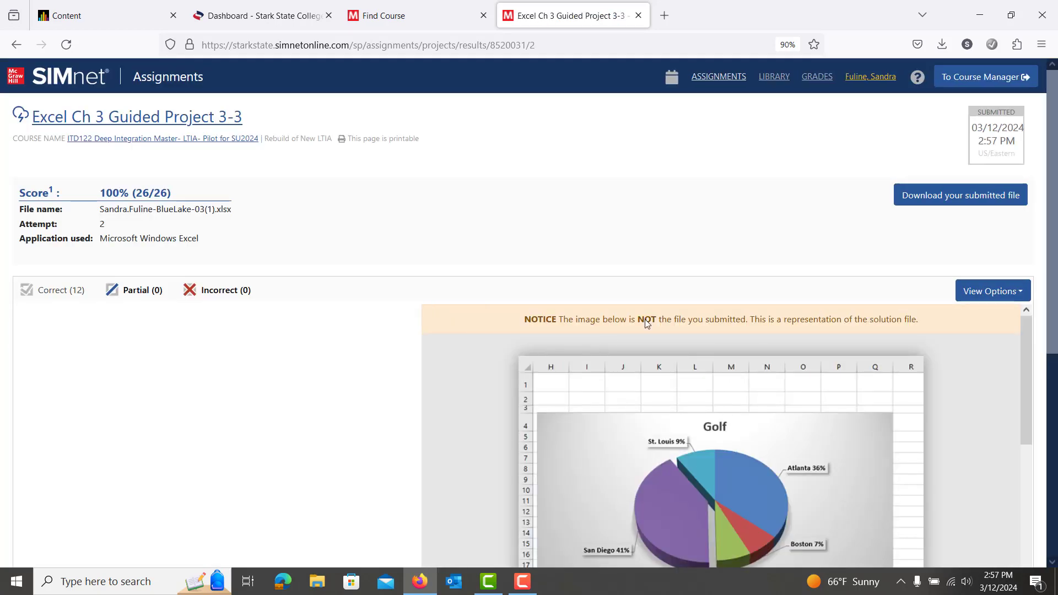
pyautogui.click(489, 581)
pyautogui.click(512, 586)
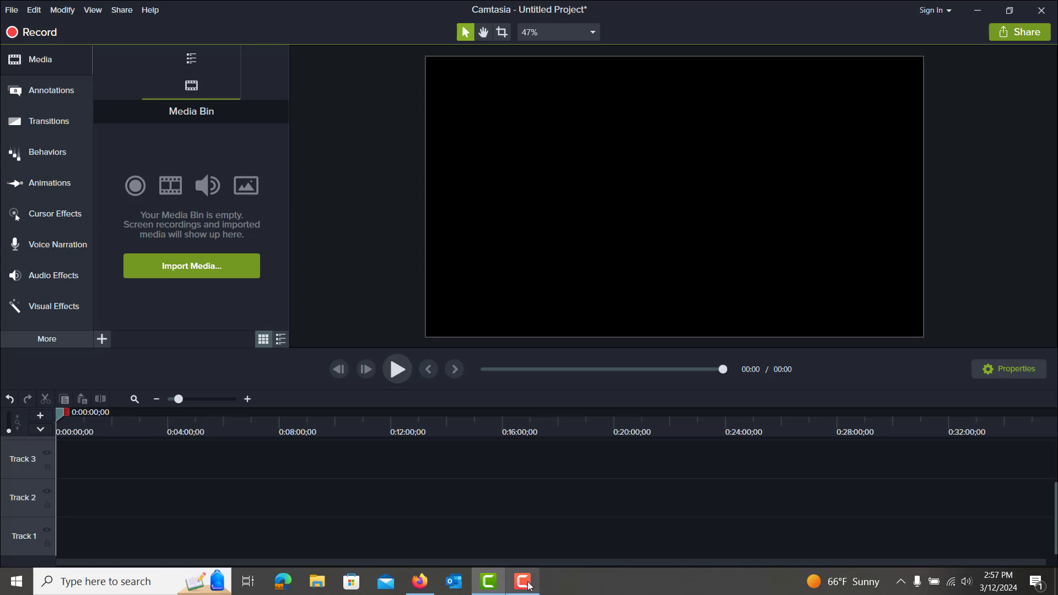